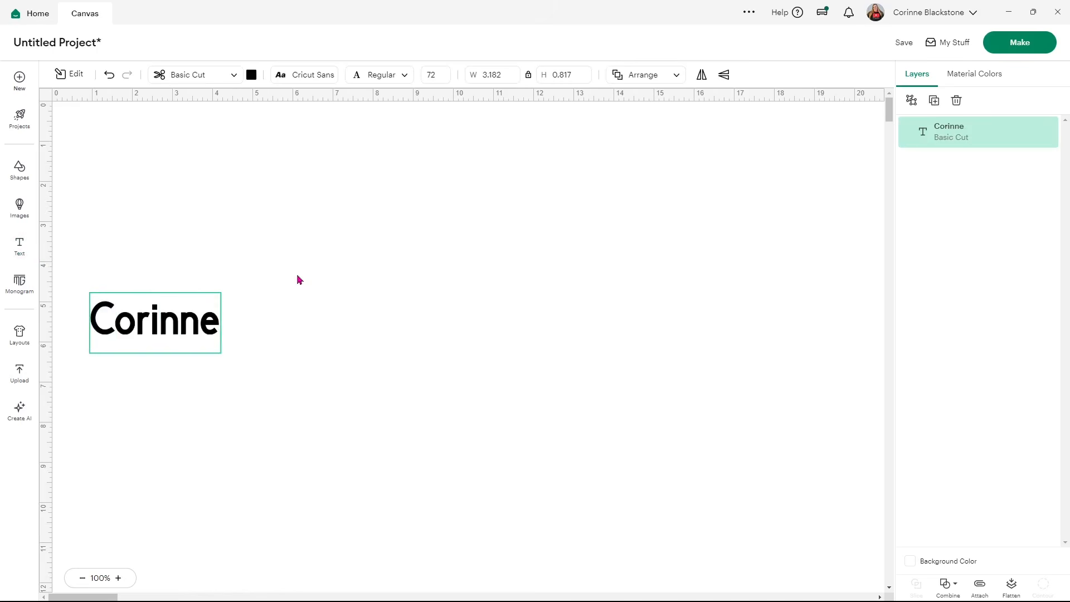
Enlarge the name text to about 15.3 by 3.93 in, place it mid-canvas and recolour it light purple.
left_click_drag(219, 320, 675, 432)
left_click_drag(669, 387, 527, 380)
left_click(253, 76)
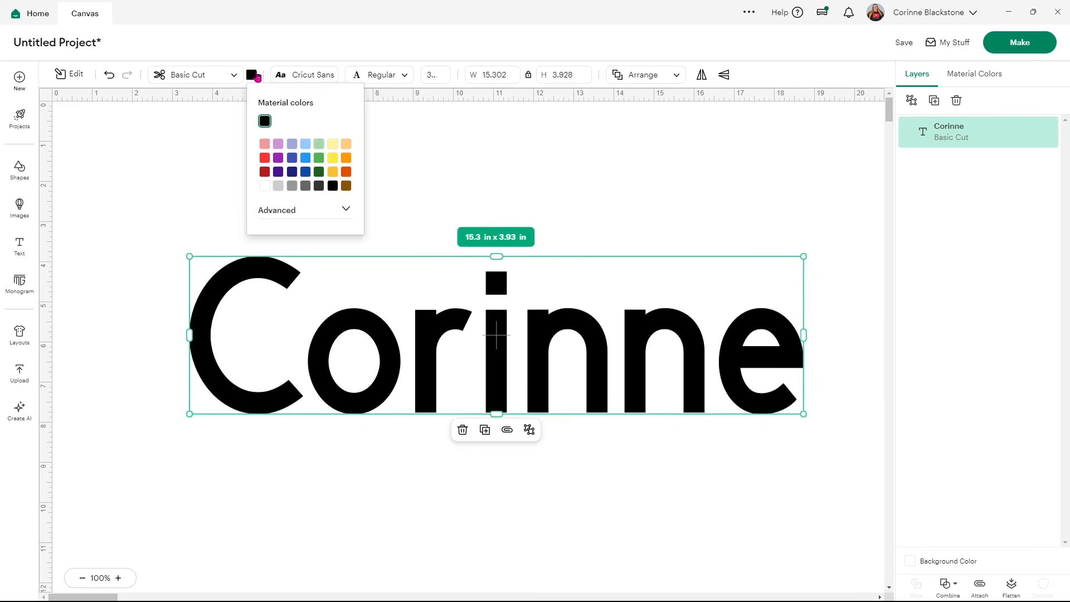
left_click(278, 144)
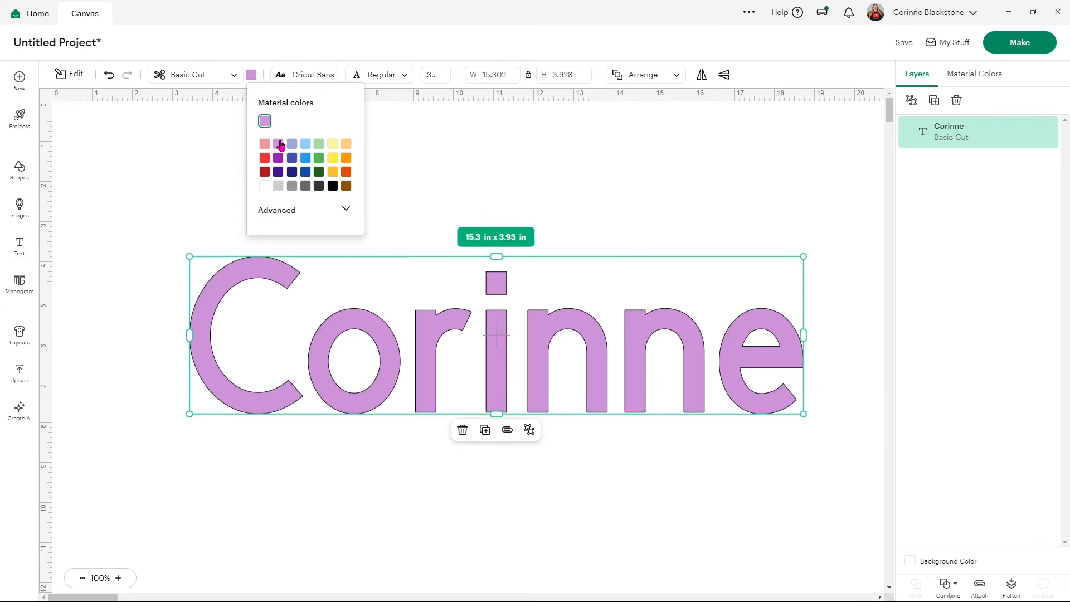
left_click(503, 137)
left_click(458, 318)
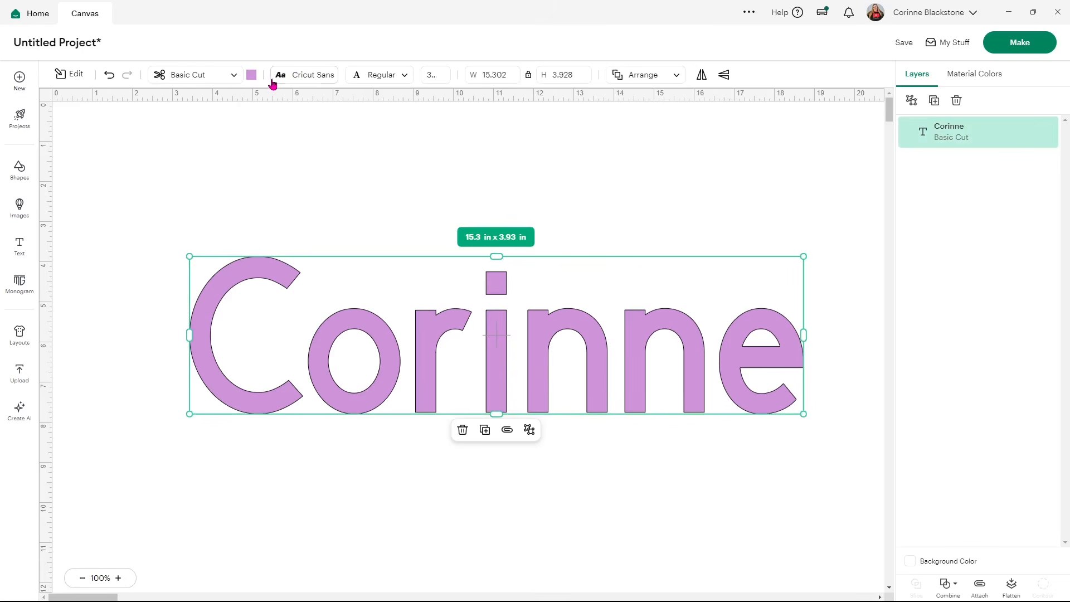
Browse the font categories and apply the system font Berry Notes to the name text.
left_click(312, 78)
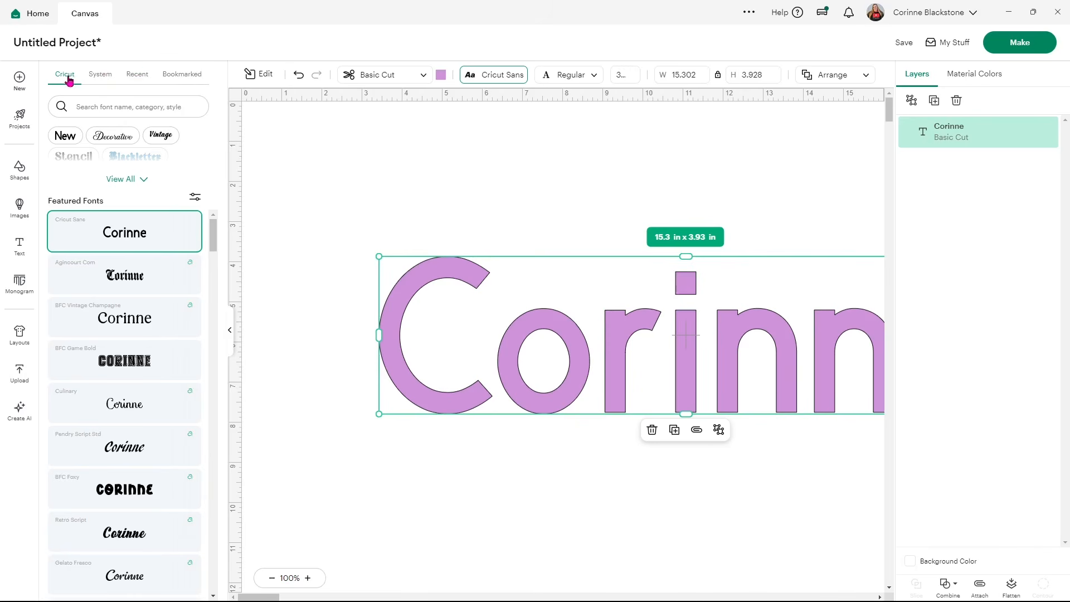
left_click(90, 80)
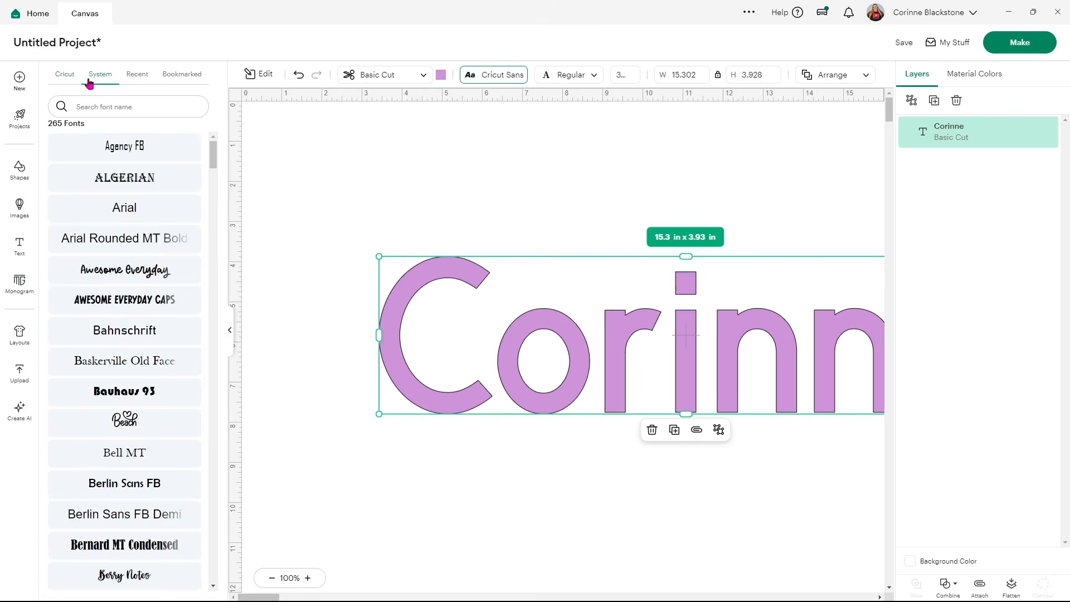
left_click(143, 78)
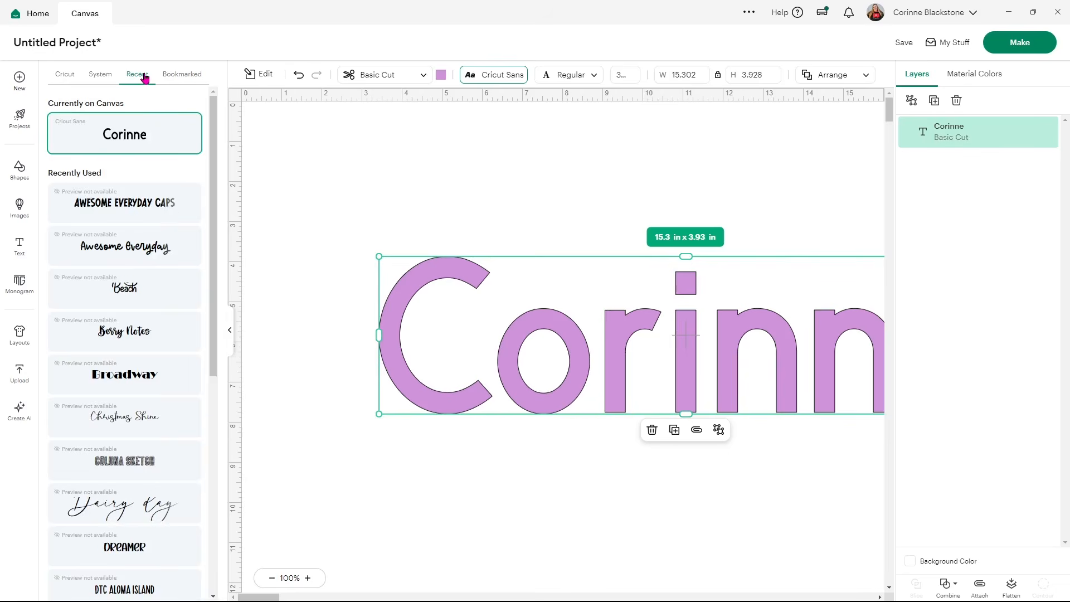
left_click(168, 75)
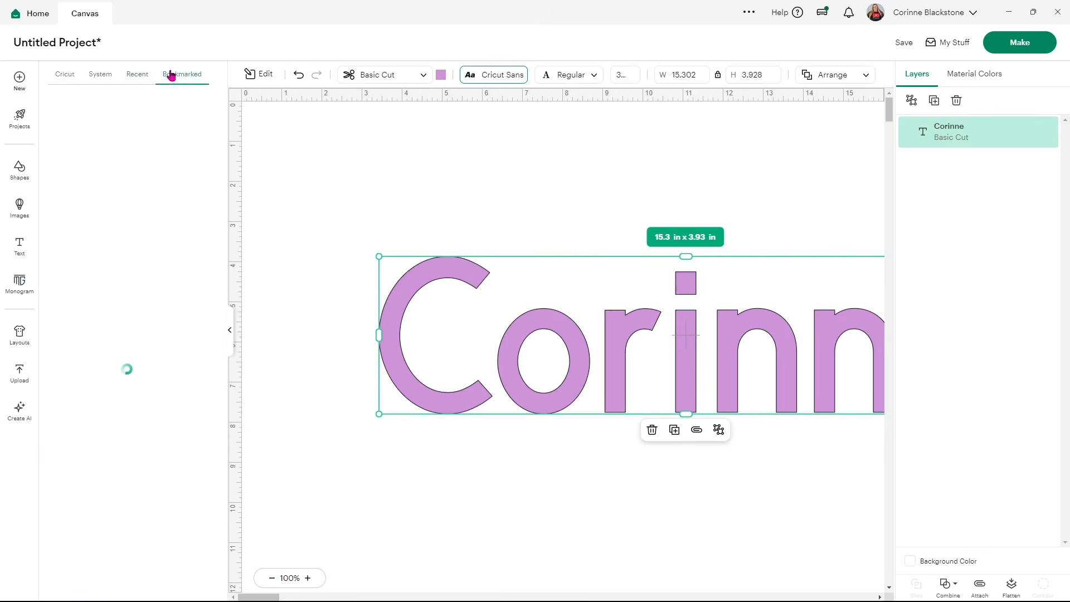
left_click(97, 75)
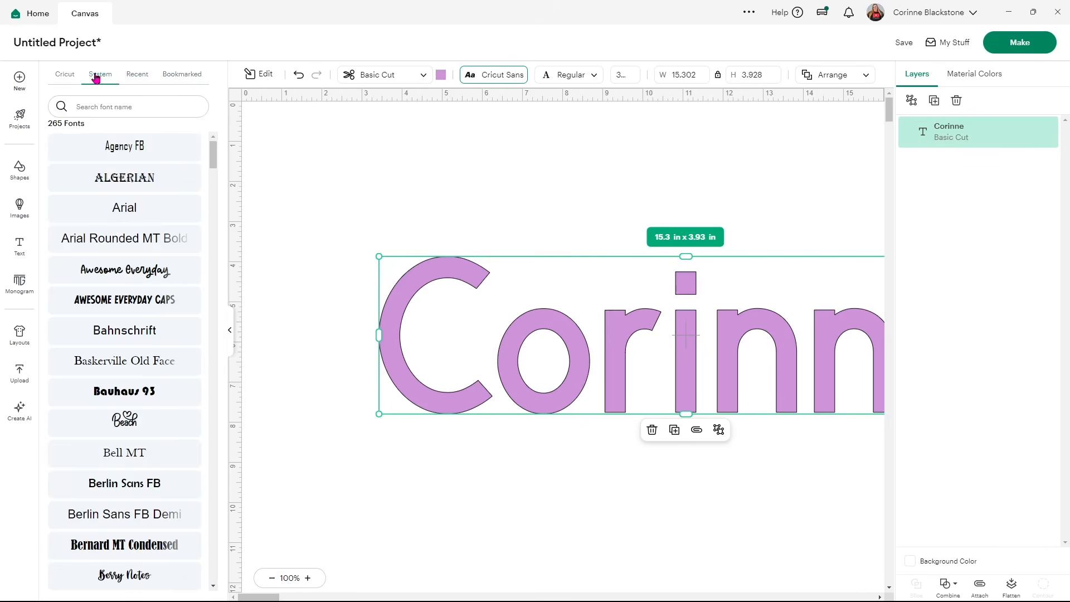
scroll(146, 256, "down", 3)
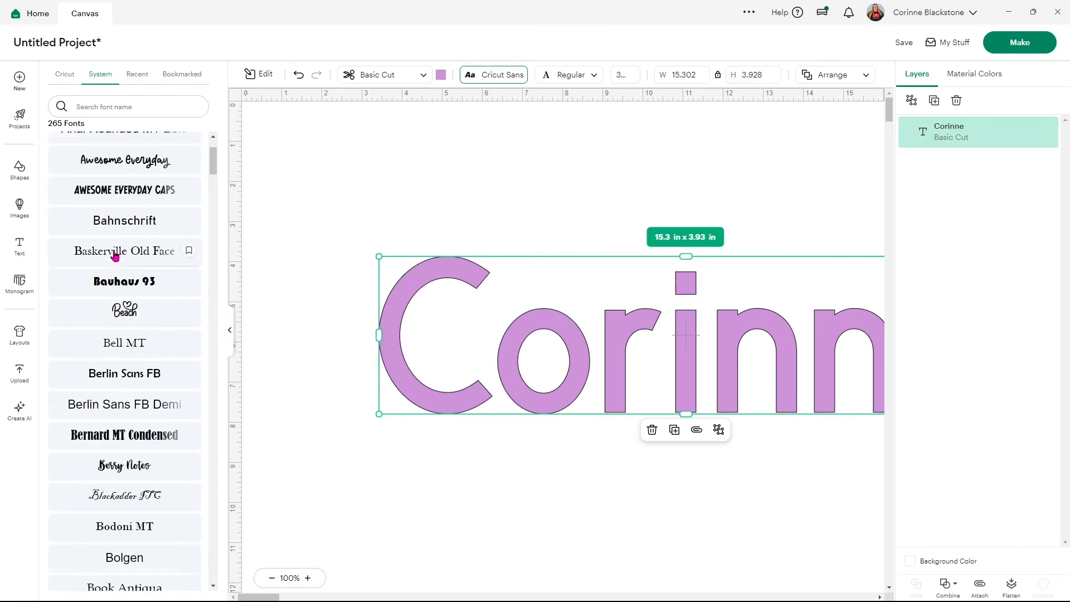
left_click(116, 409)
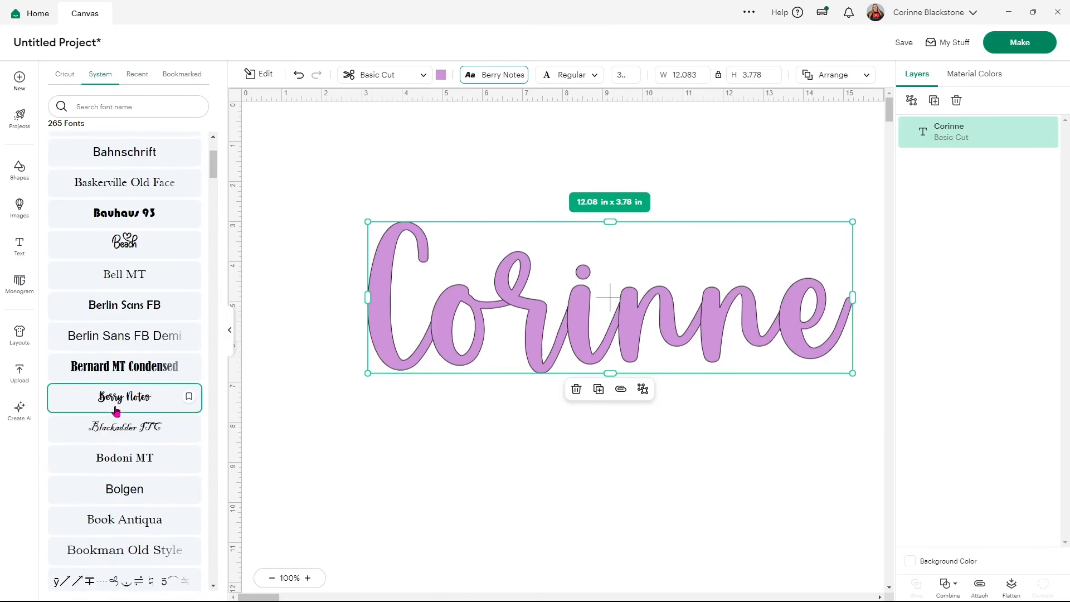
left_click(230, 334)
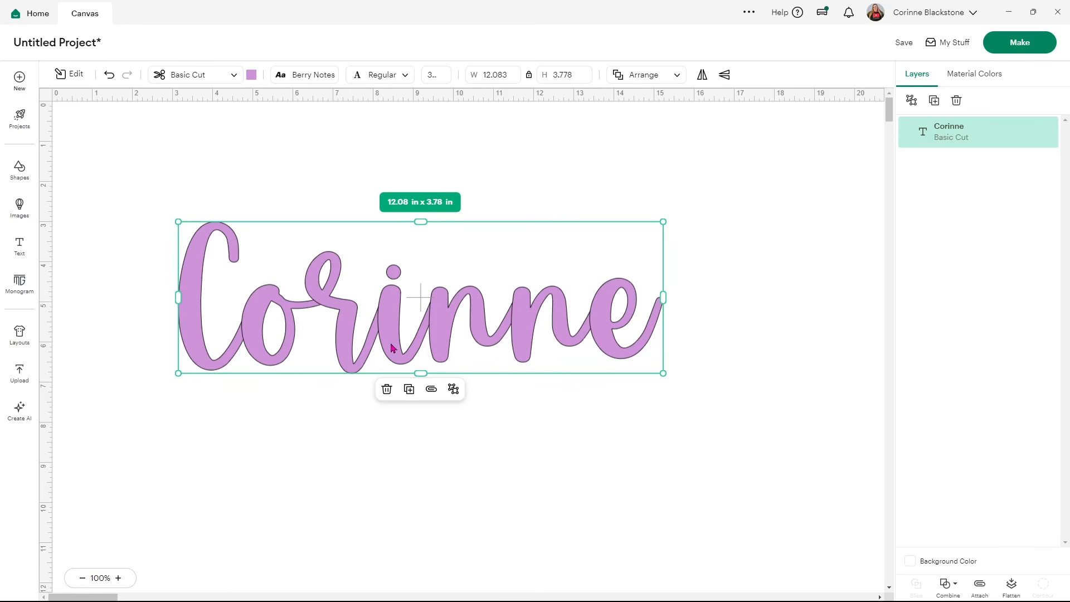
Unite the letters of the name and add a rounded-corner offset of 0.097 in around it.
left_click(951, 590)
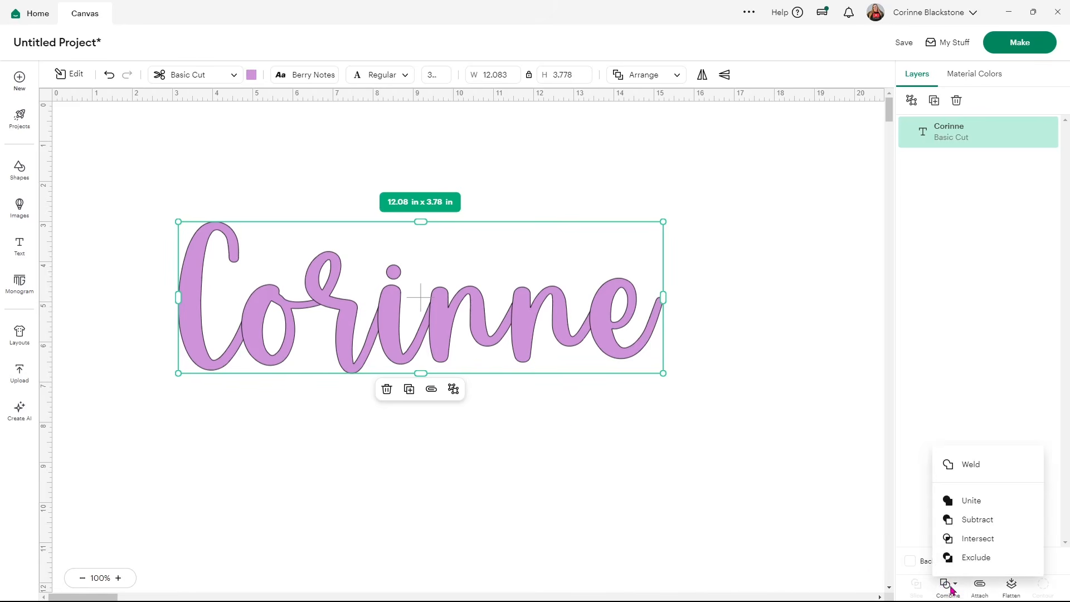
left_click(973, 502)
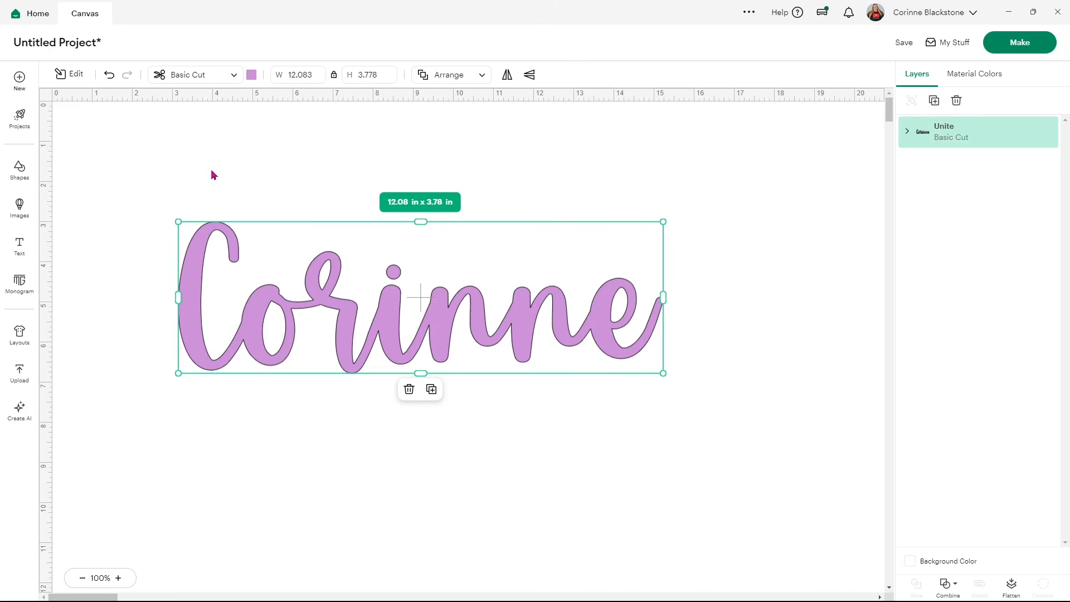
left_click(75, 77)
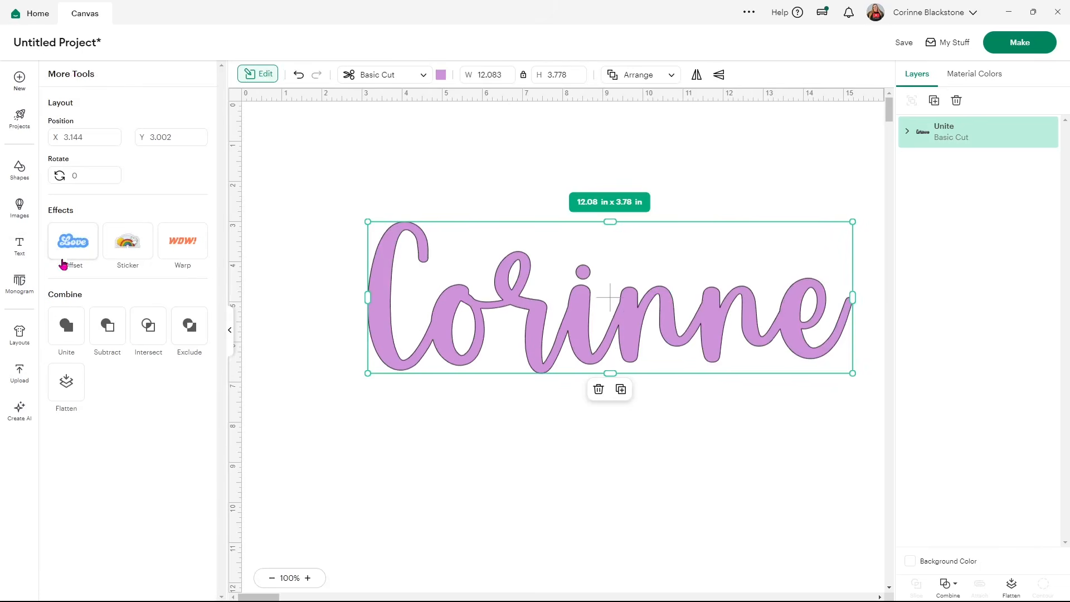
left_click(75, 248)
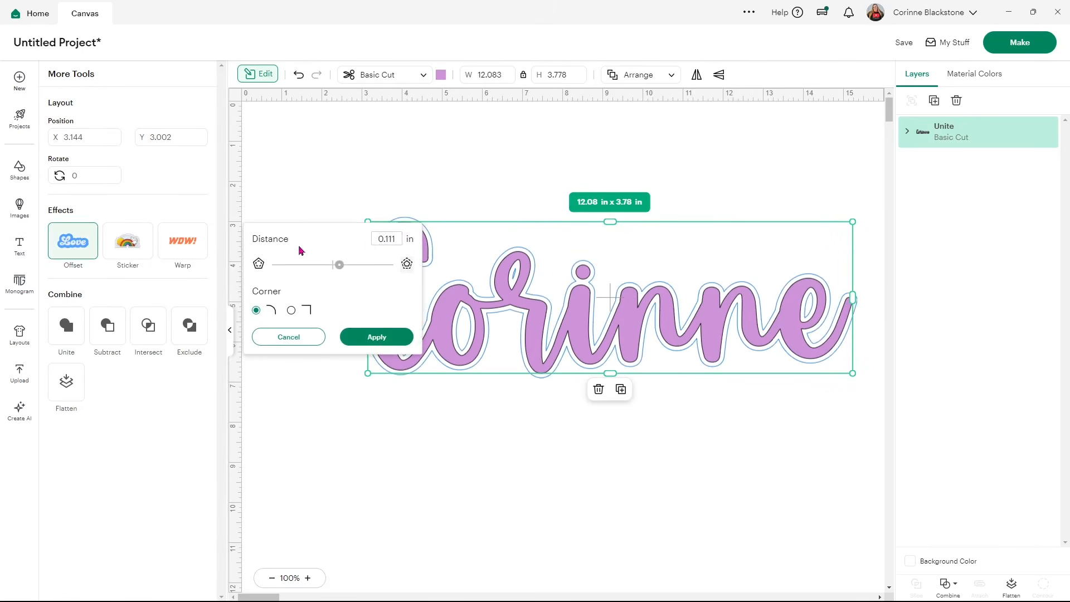
left_click_drag(340, 266, 358, 270)
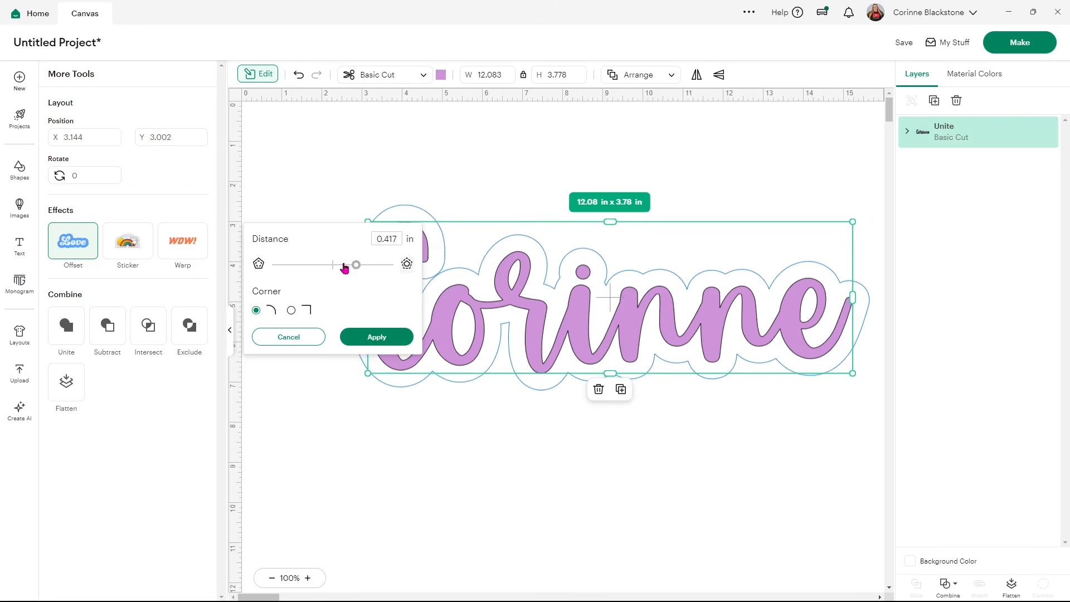
left_click_drag(354, 267, 338, 270)
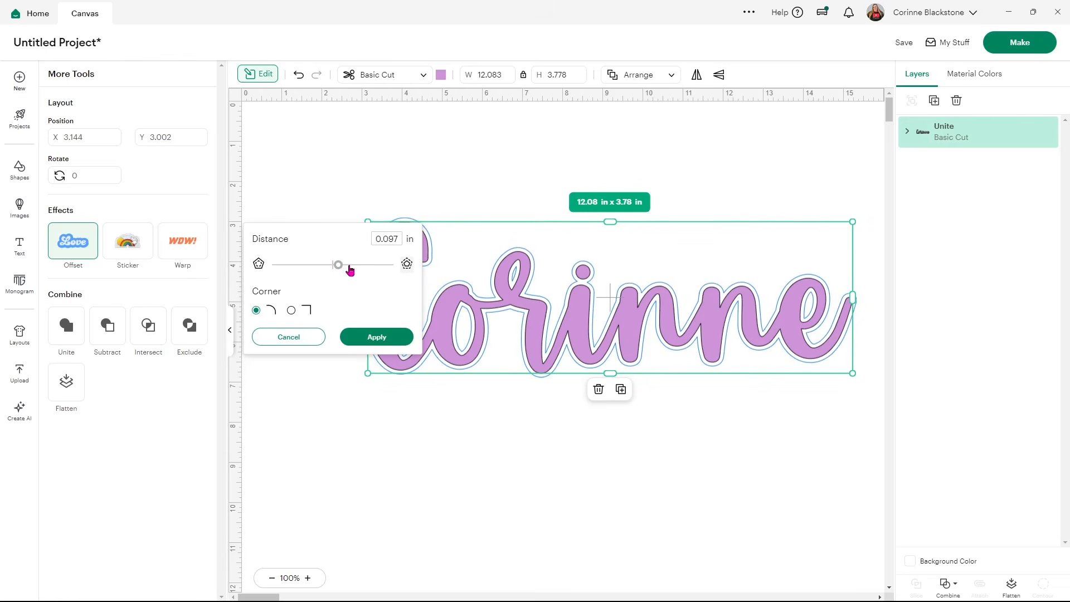
left_click(386, 339)
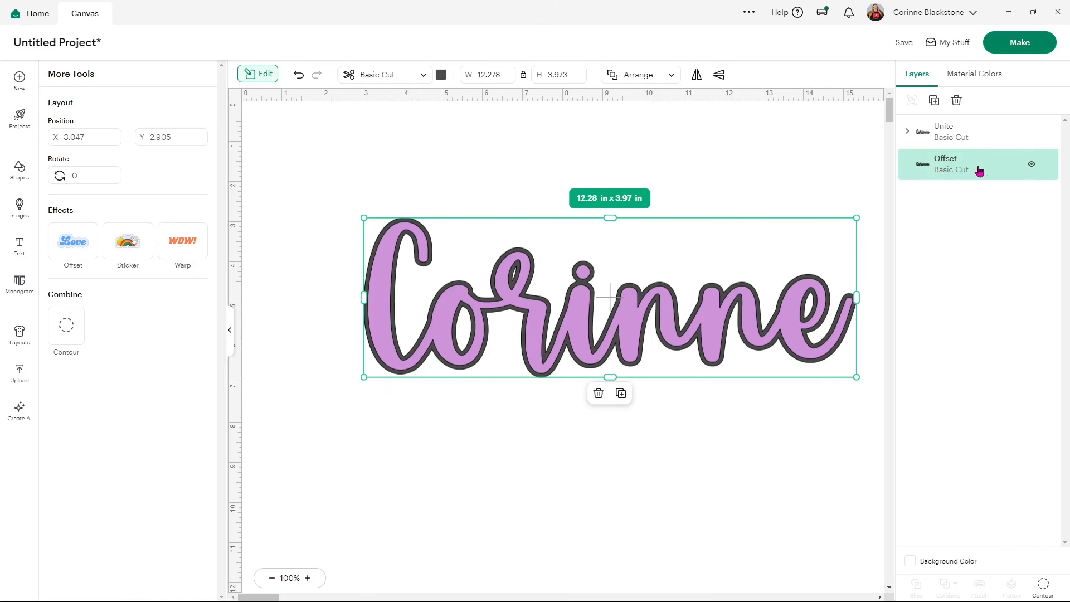
Add a second rounded-corner offset of 0.139 in around the first offset layer.
left_click(70, 251)
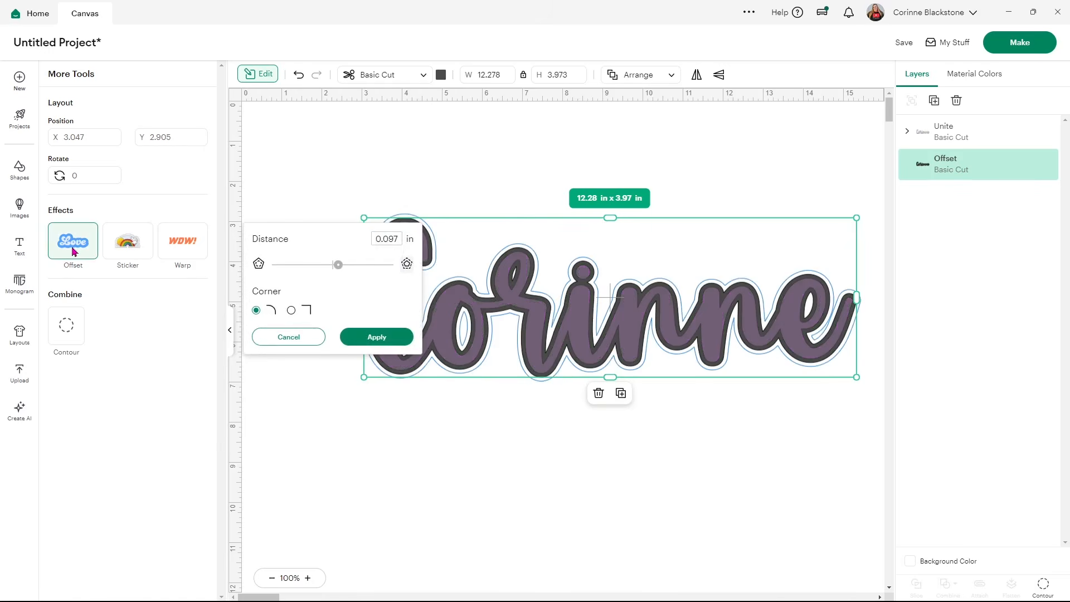
left_click(342, 266)
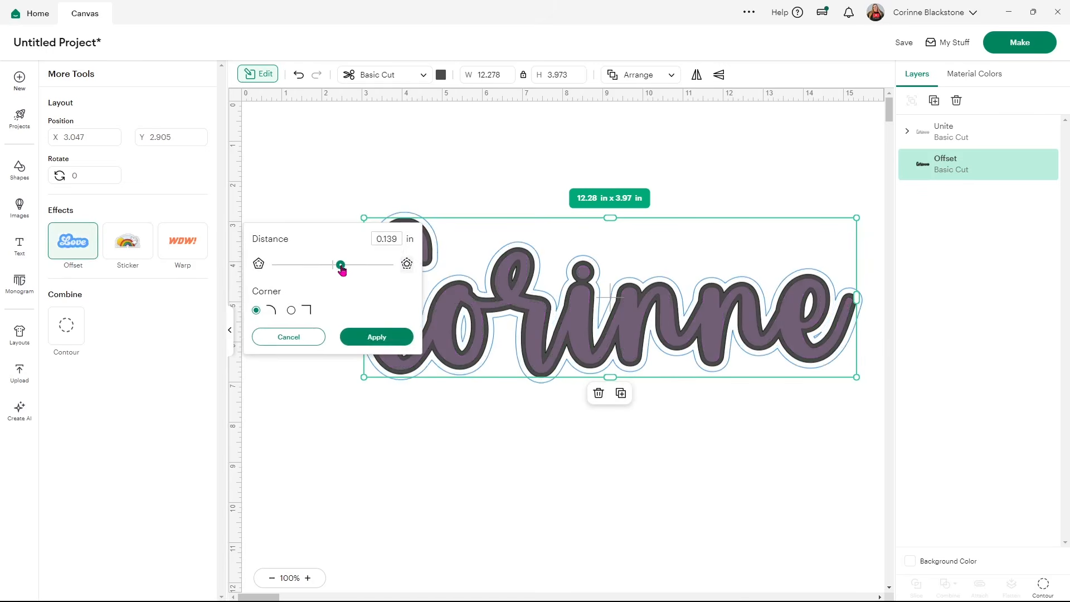
left_click_drag(342, 266, 340, 266)
left_click(377, 337)
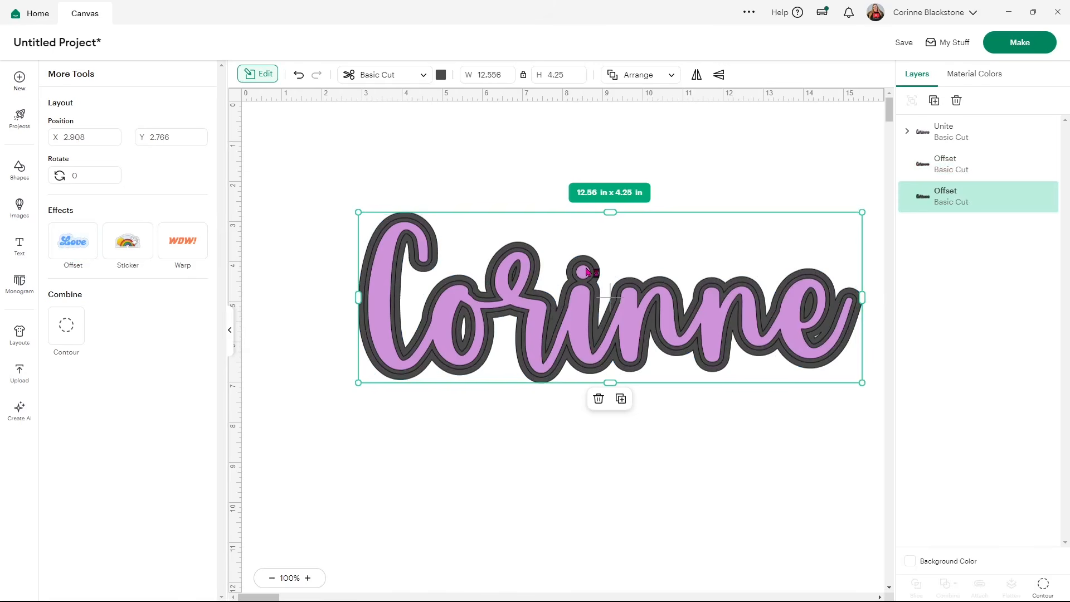
left_click(233, 345)
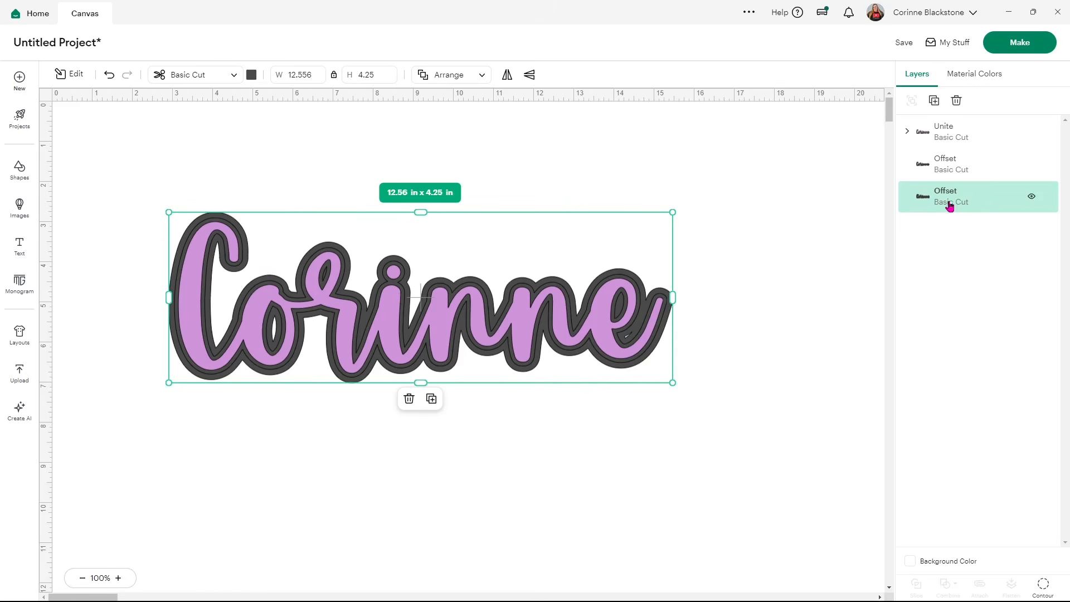
Slice the two offset layers with each other and delete the two inner slice results, keeping the outer outline.
left_click(953, 177, "shift")
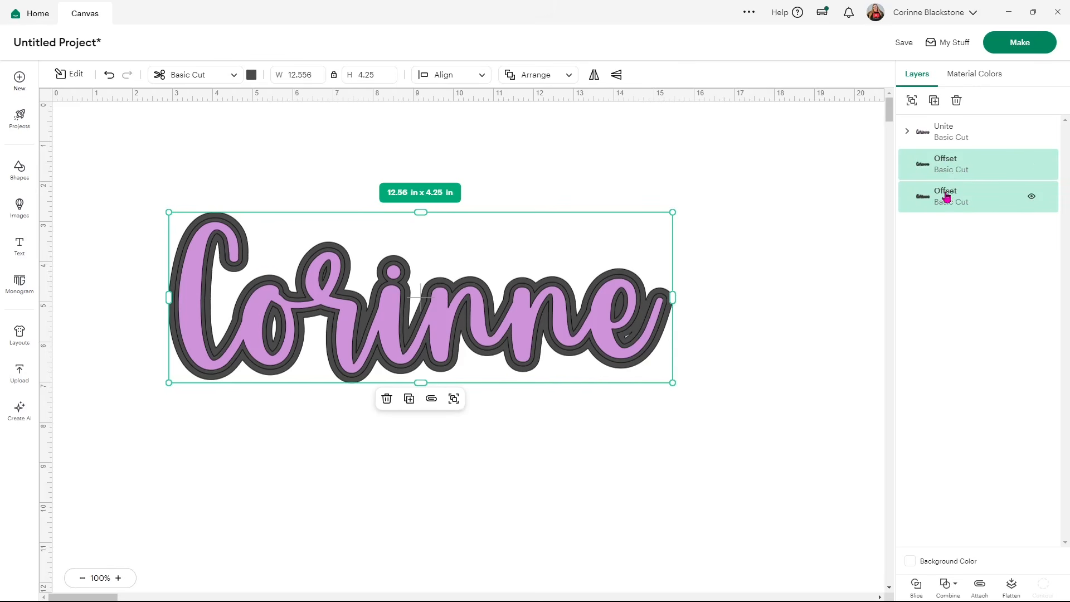
left_click(920, 591)
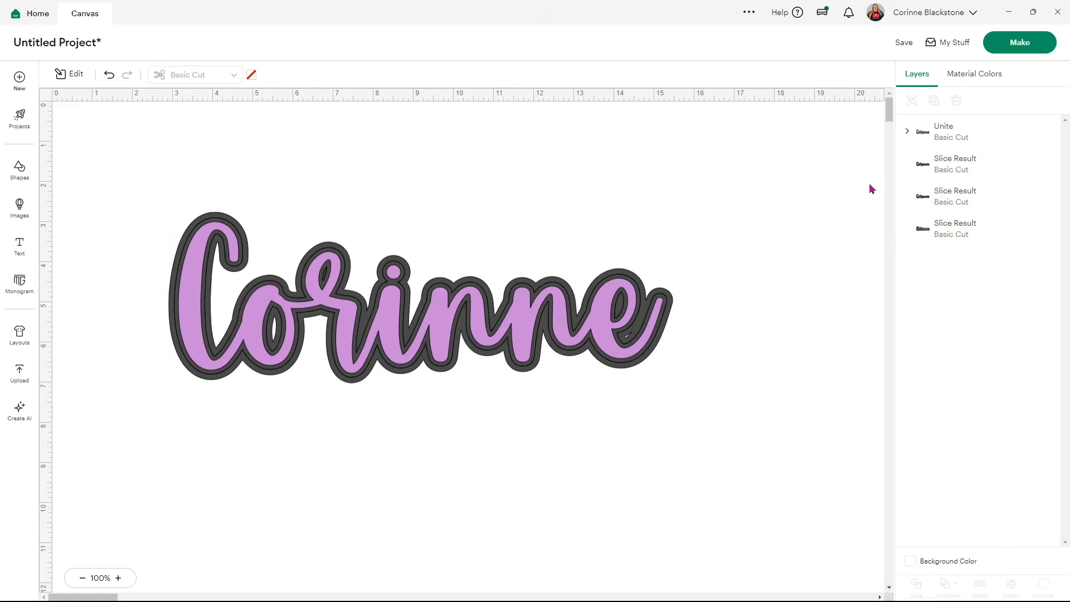
left_click(957, 172)
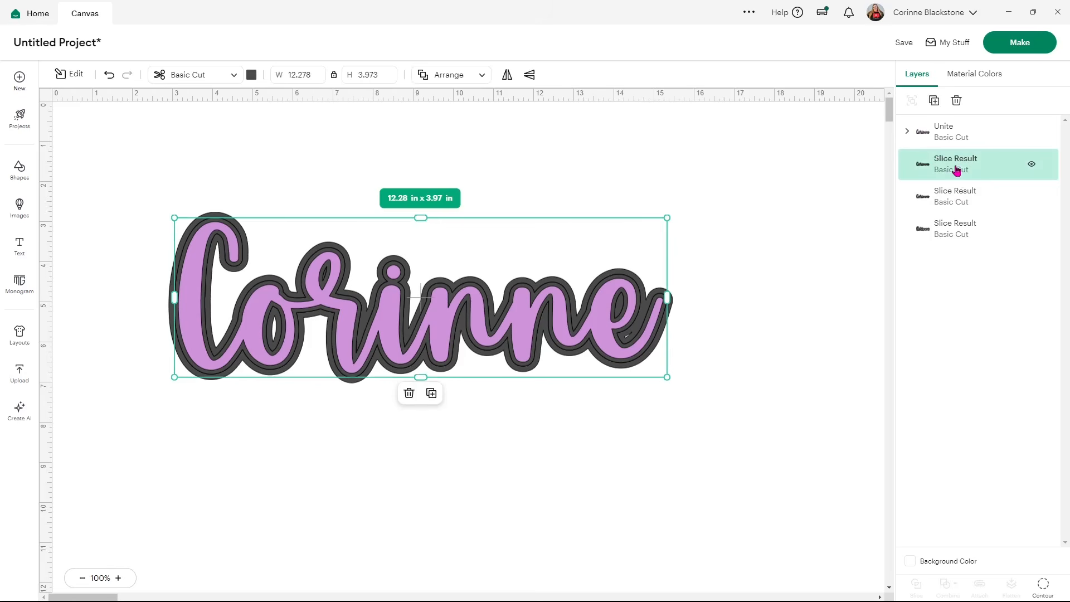
left_click(1032, 166)
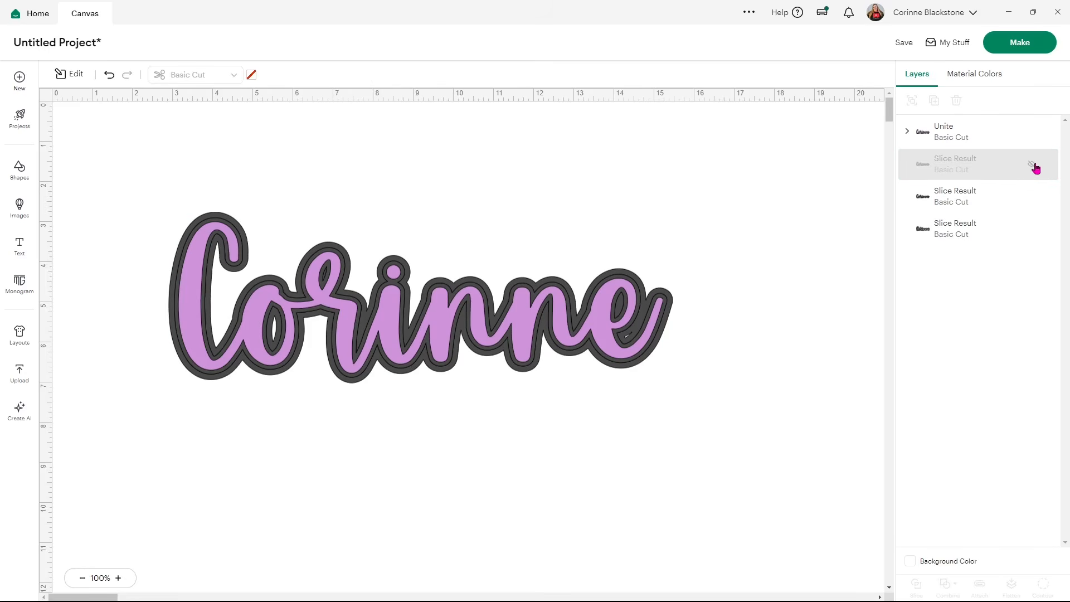
left_click(1032, 197)
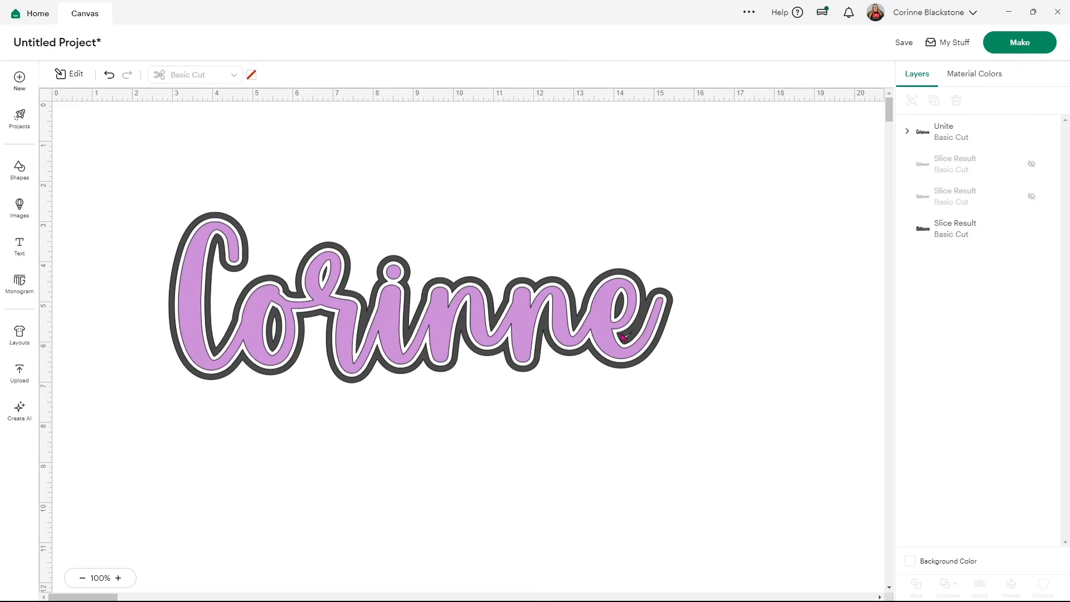
left_click(955, 166)
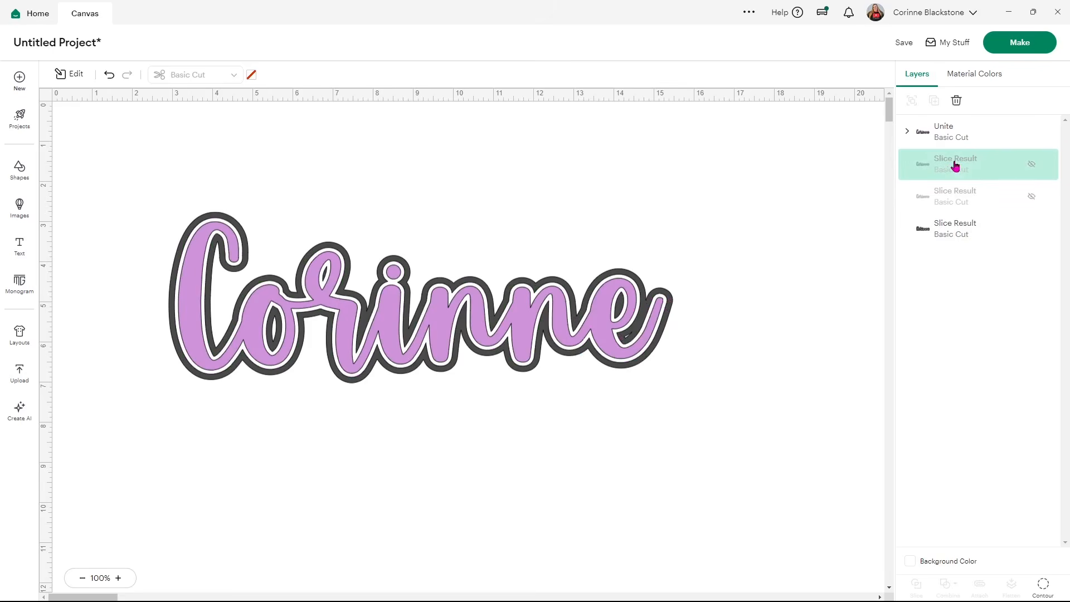
key("Delete")
left_click_drag(955, 165, 954, 165)
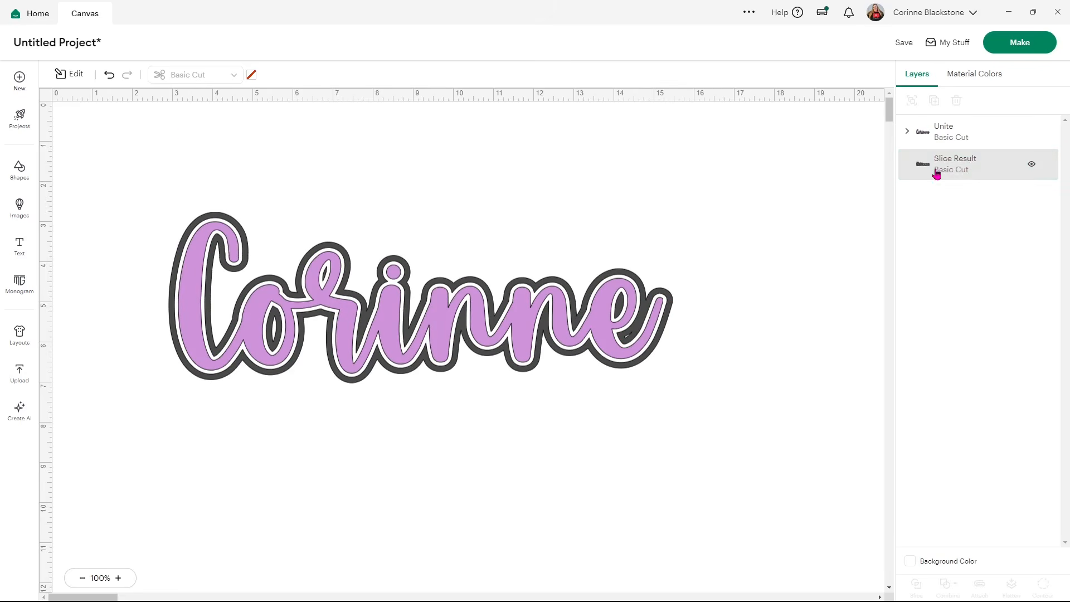
Recolour the remaining outer outline to the same light purple as the name.
left_click(945, 166)
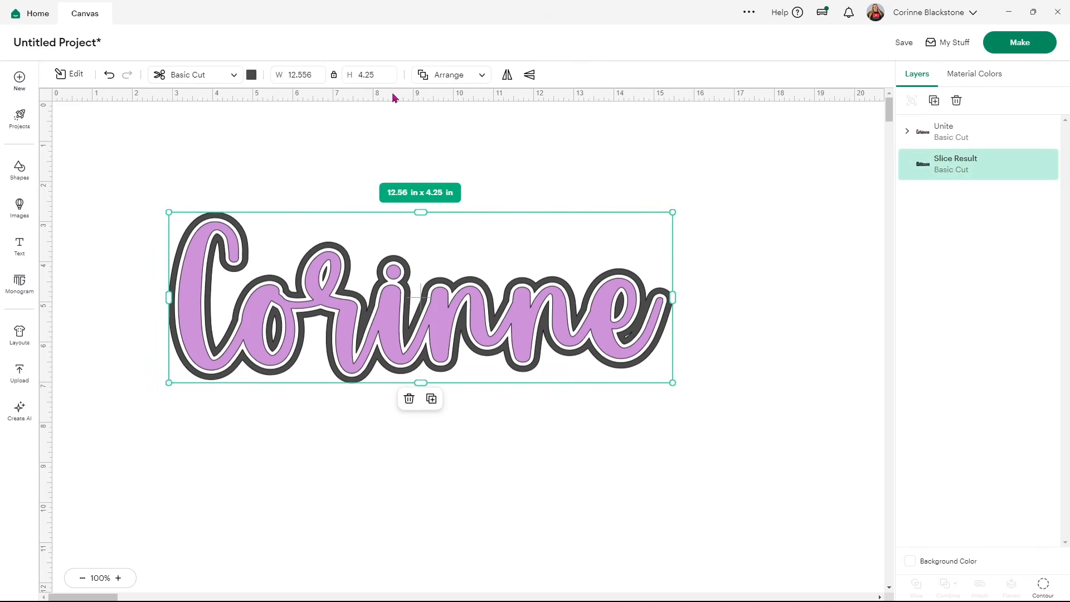
left_click(252, 75)
left_click(278, 121)
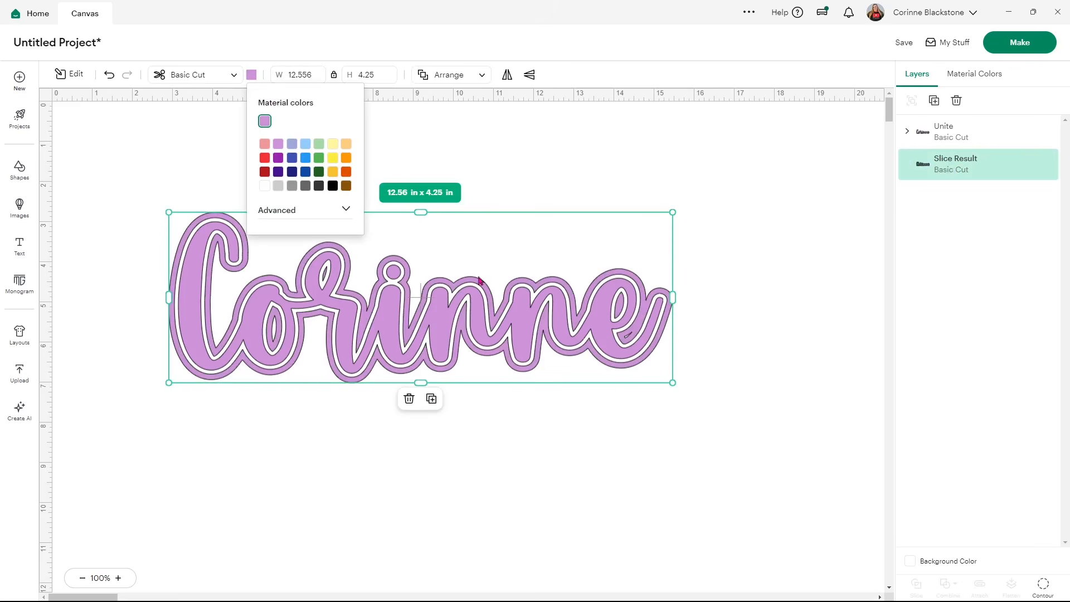
left_click(773, 384)
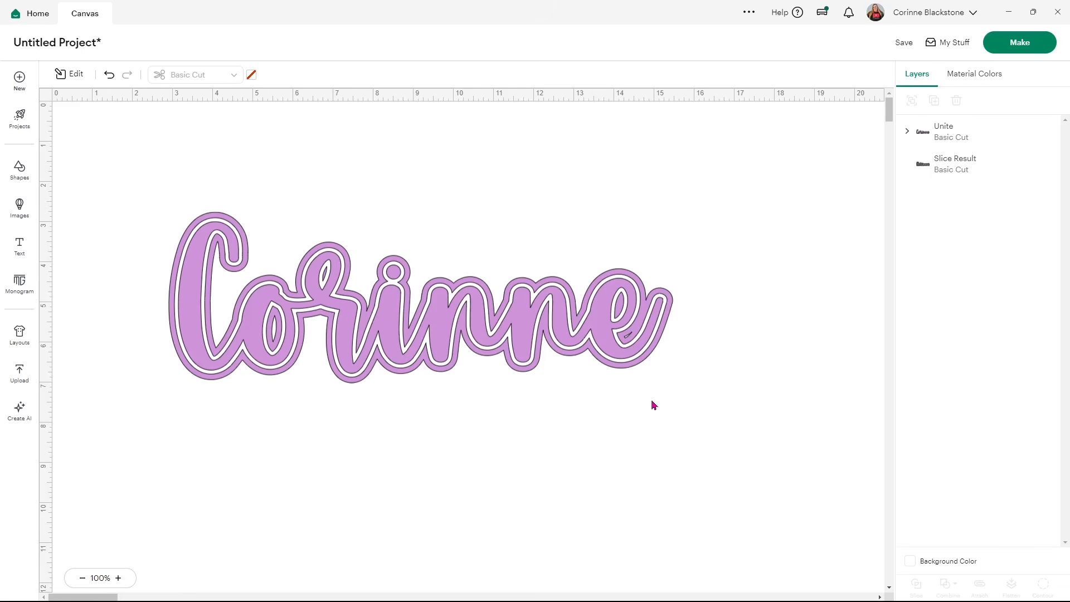
Add a rounded-corner offset of 0.125 in around the united name.
left_click(603, 329)
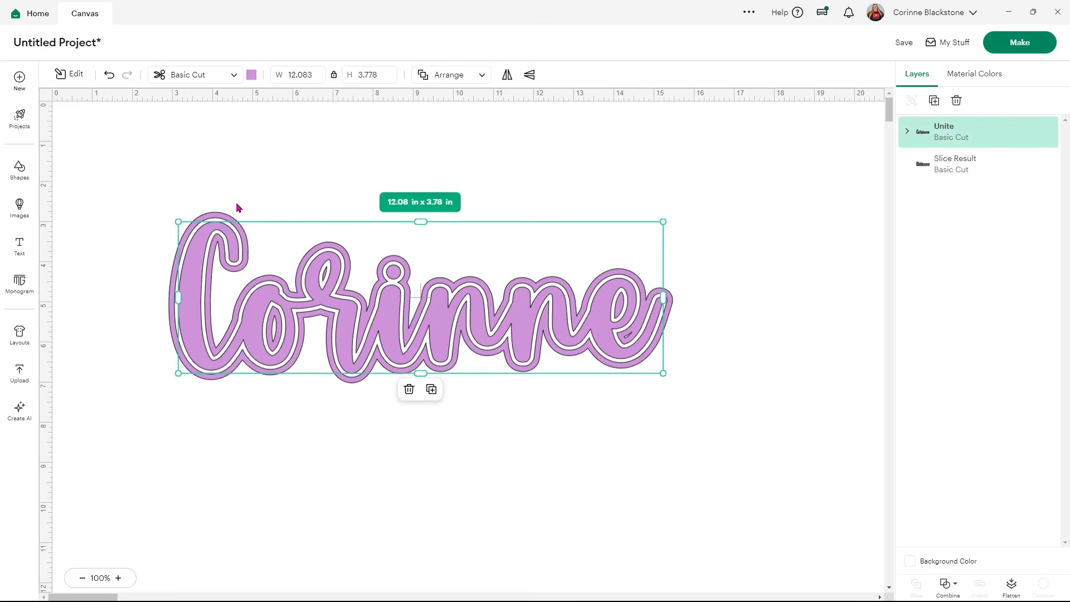
left_click(76, 78)
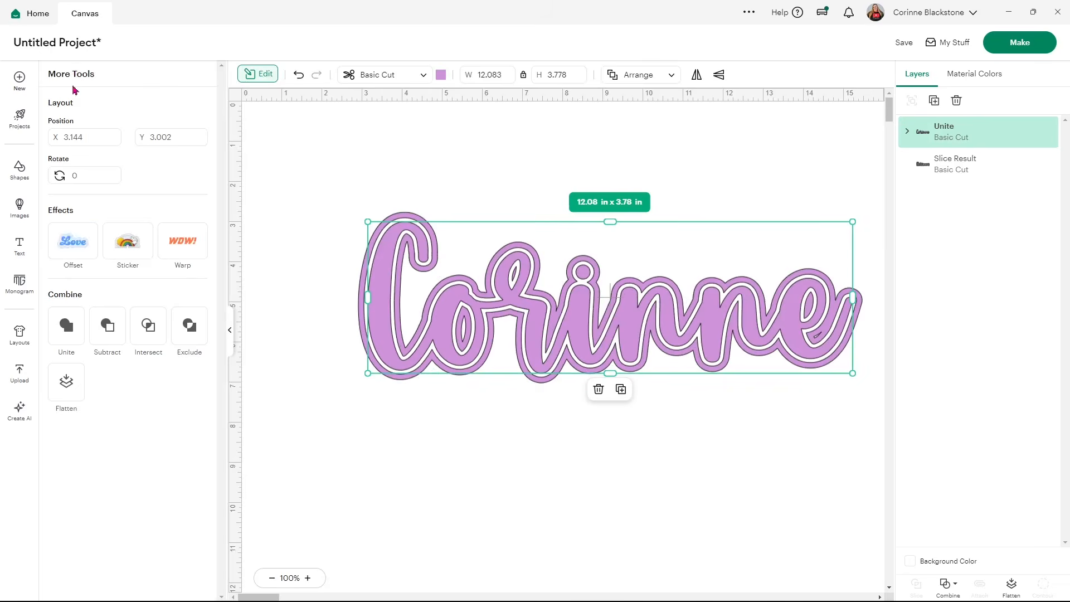
left_click(73, 237)
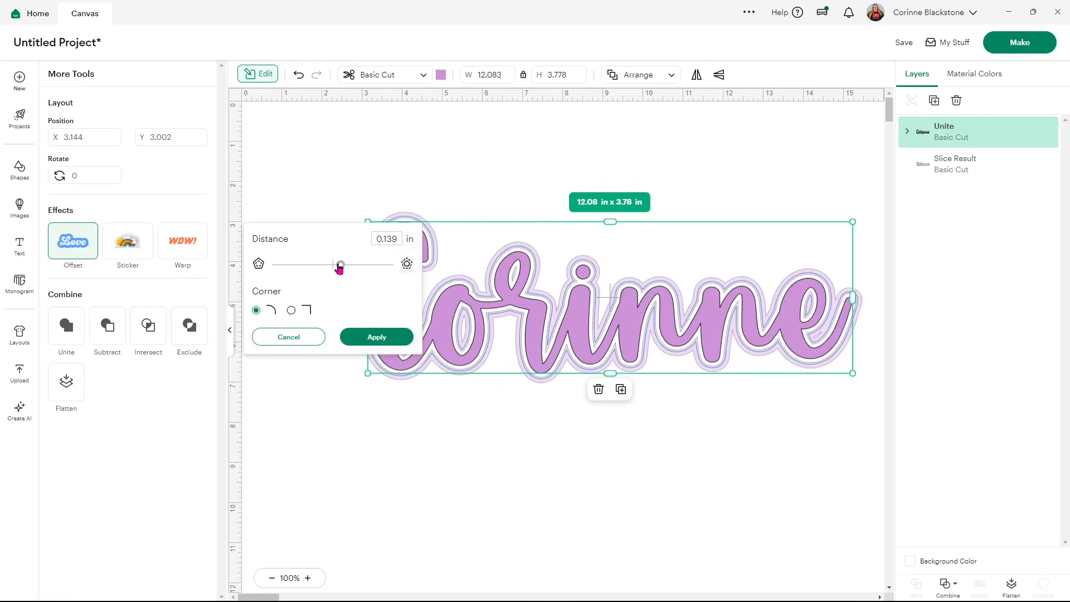
left_click_drag(339, 268, 338, 268)
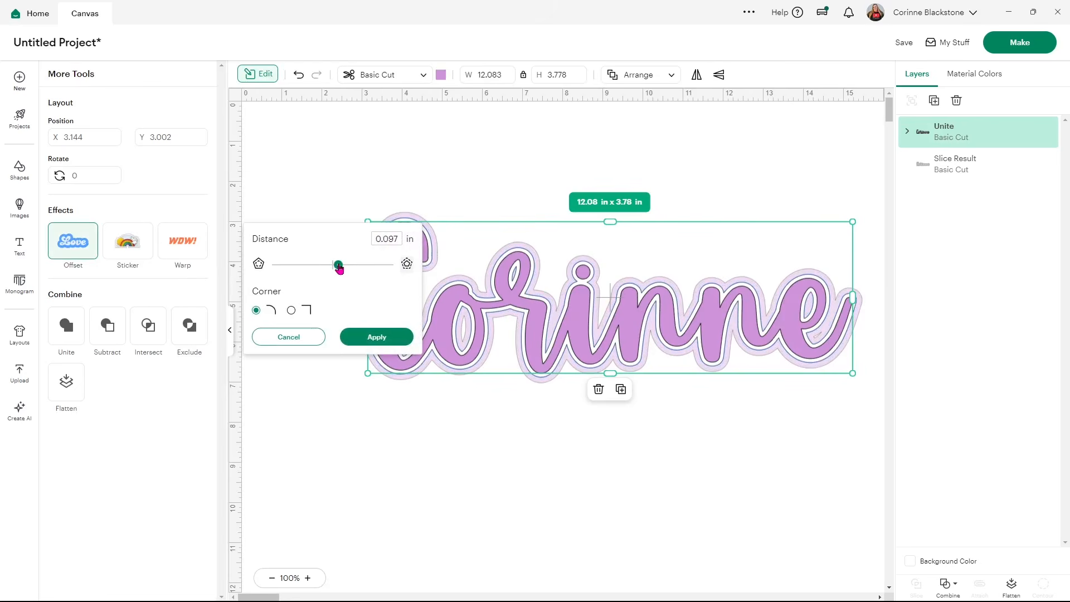
left_click_drag(339, 269, 341, 269)
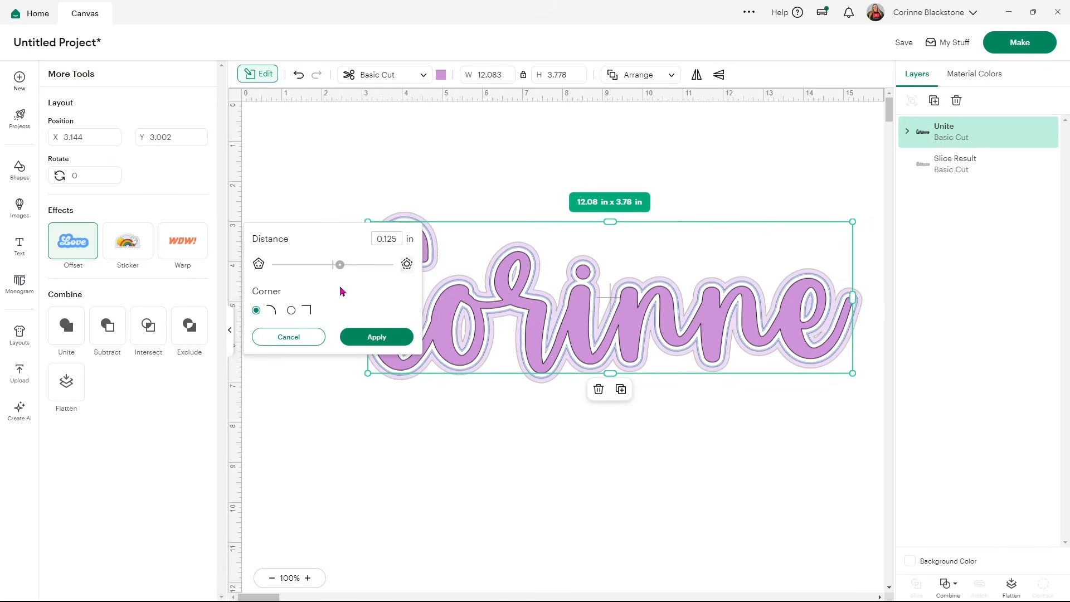
left_click(382, 341)
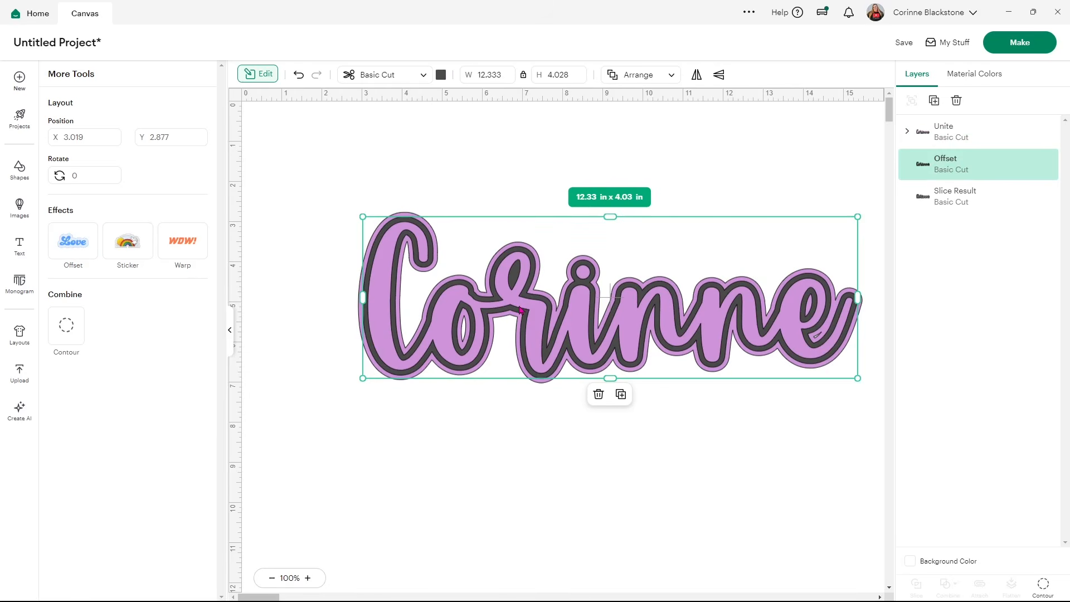
Slice the new offset with the outer outline and delete the three dark slice results, keeping only the thinner purple outline.
left_click(970, 192, "shift")
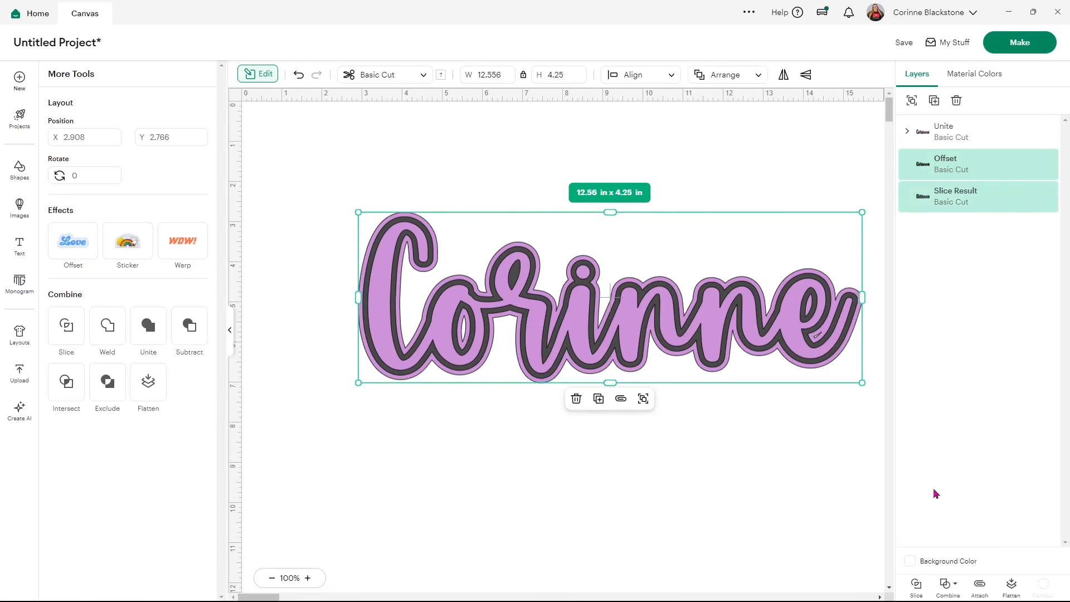
left_click(916, 585)
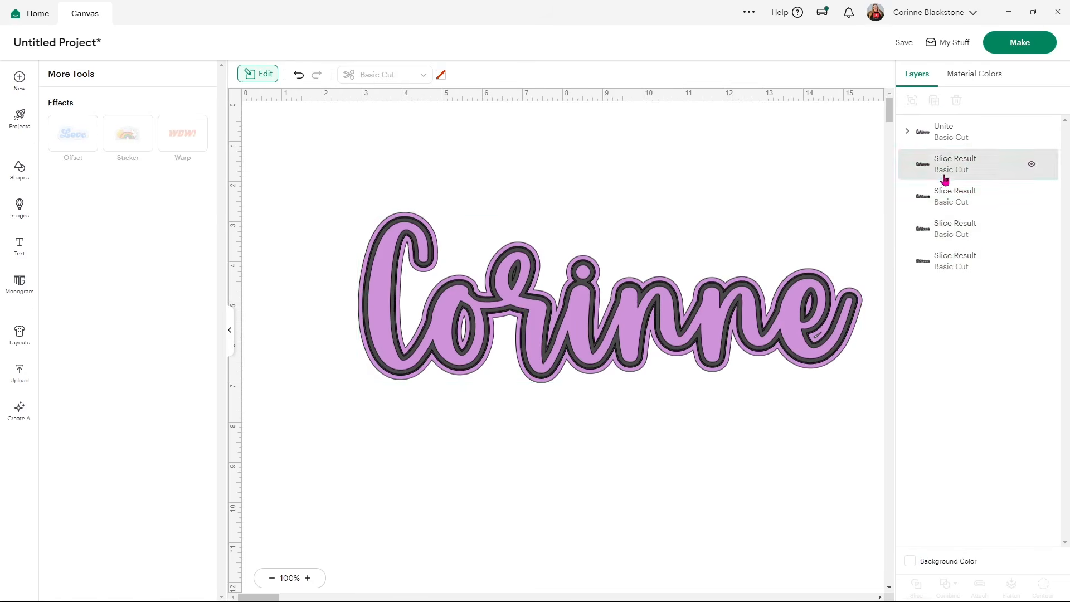
left_click(943, 171)
key("Delete")
left_click(943, 172)
key("Delete")
left_click(943, 170)
key("Delete")
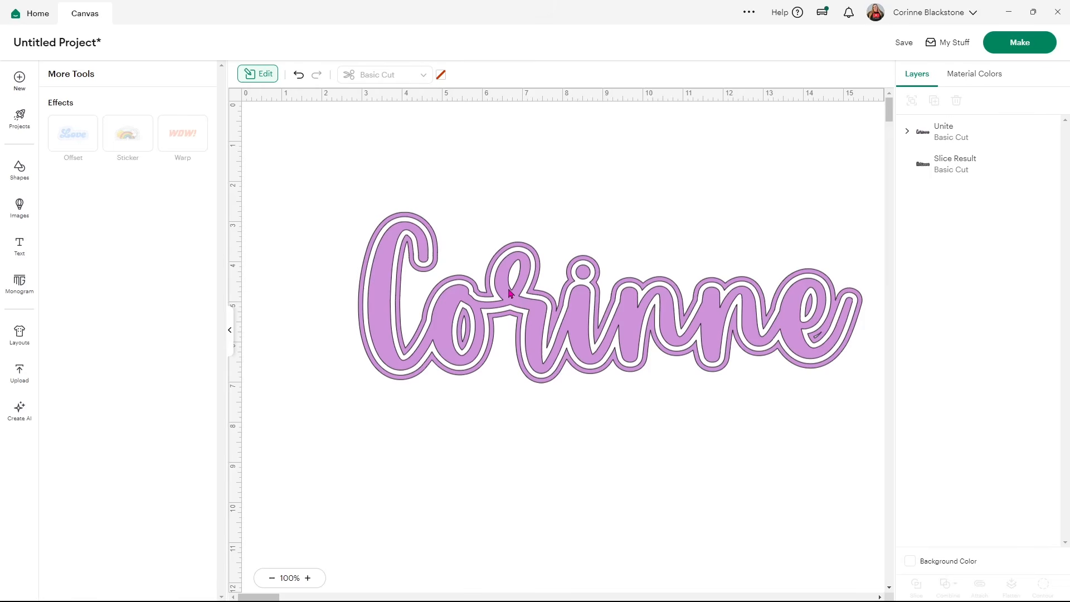
left_click(229, 330)
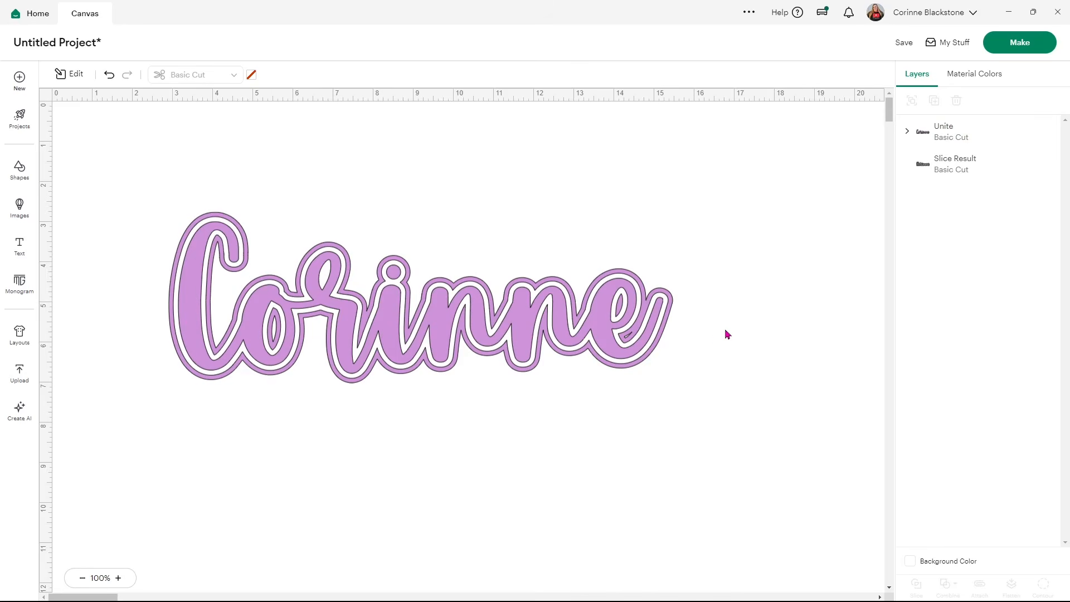
Attach the united name to its outline and create a hidden duplicate of the attached design.
left_click_drag(701, 333, 168, 236)
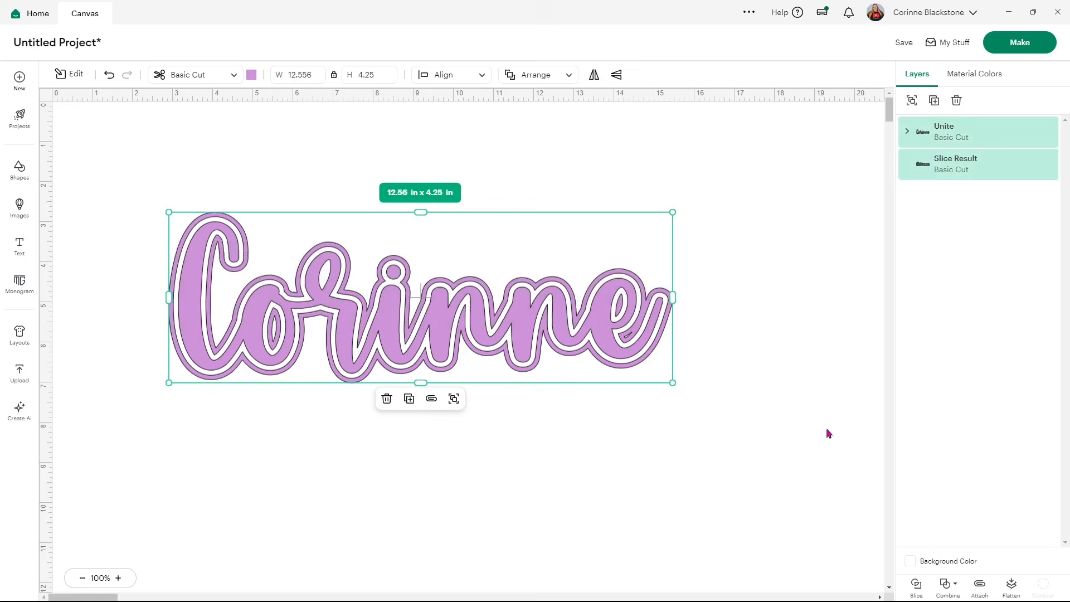
left_click(978, 586)
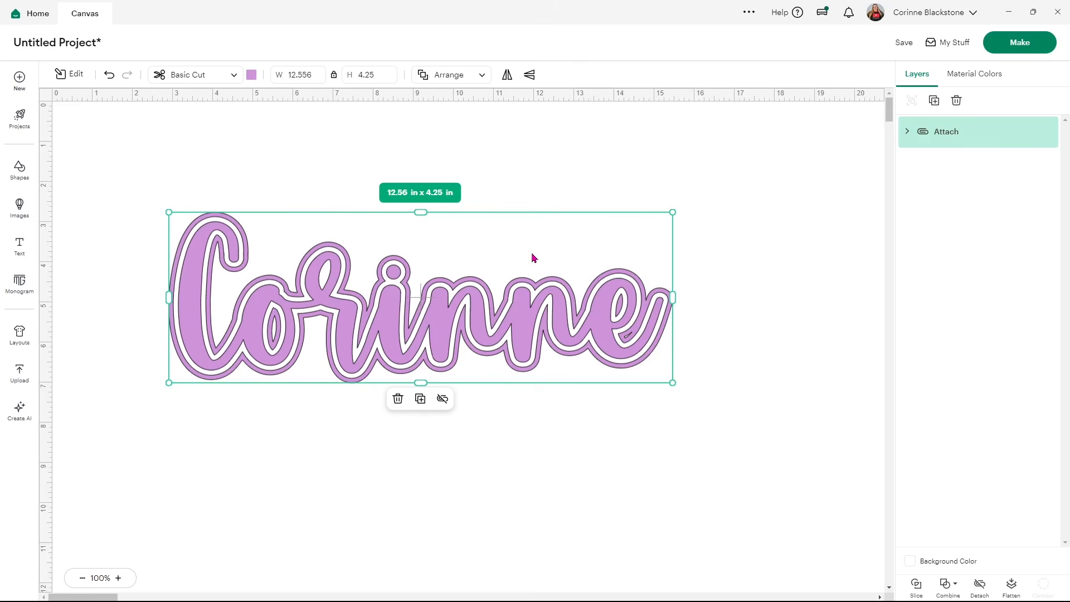
left_click(934, 101)
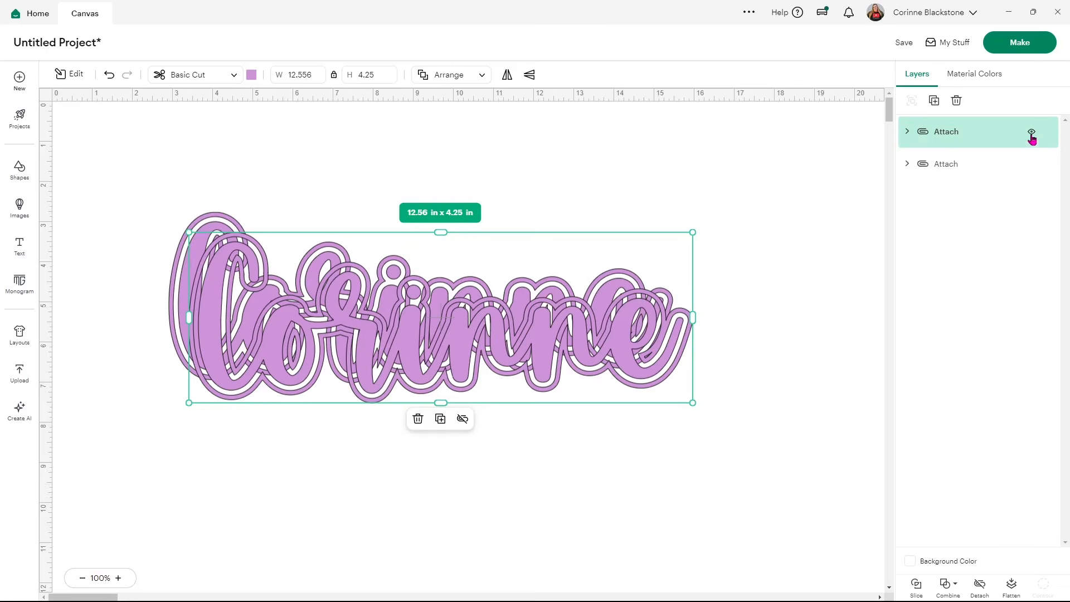
left_click(1032, 132)
Add a welded, rounded-corner offset of 0.222 in around the visible attached name design.
left_click(514, 333)
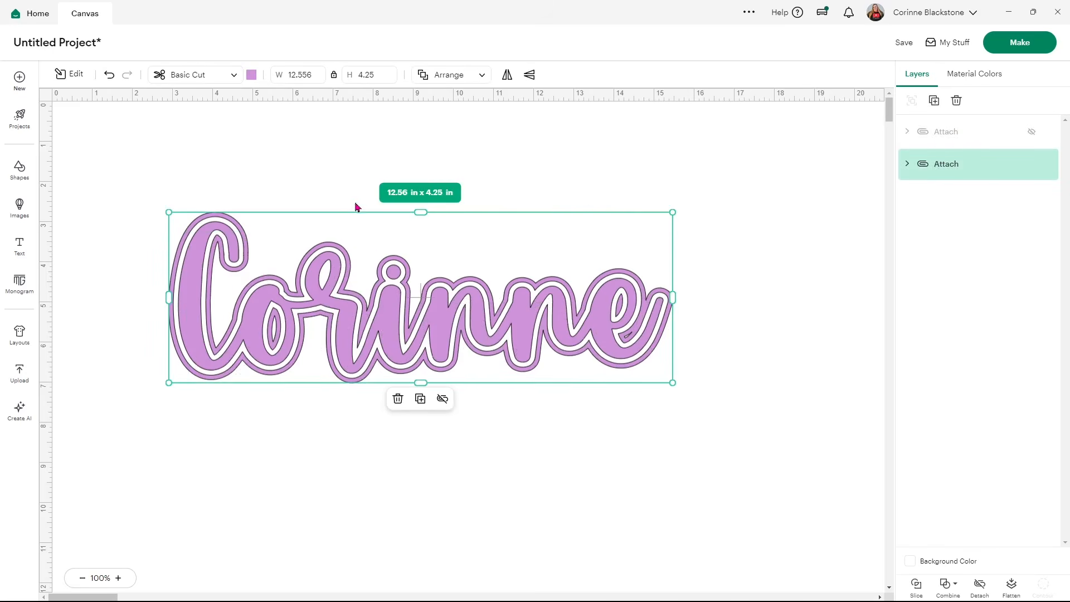
left_click(81, 80)
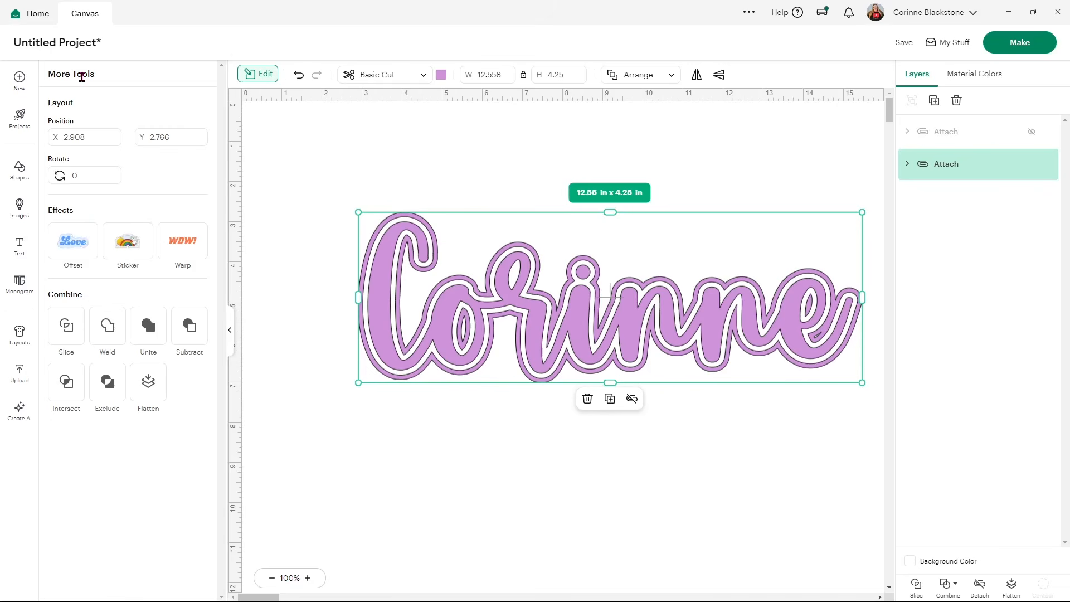
left_click(78, 246)
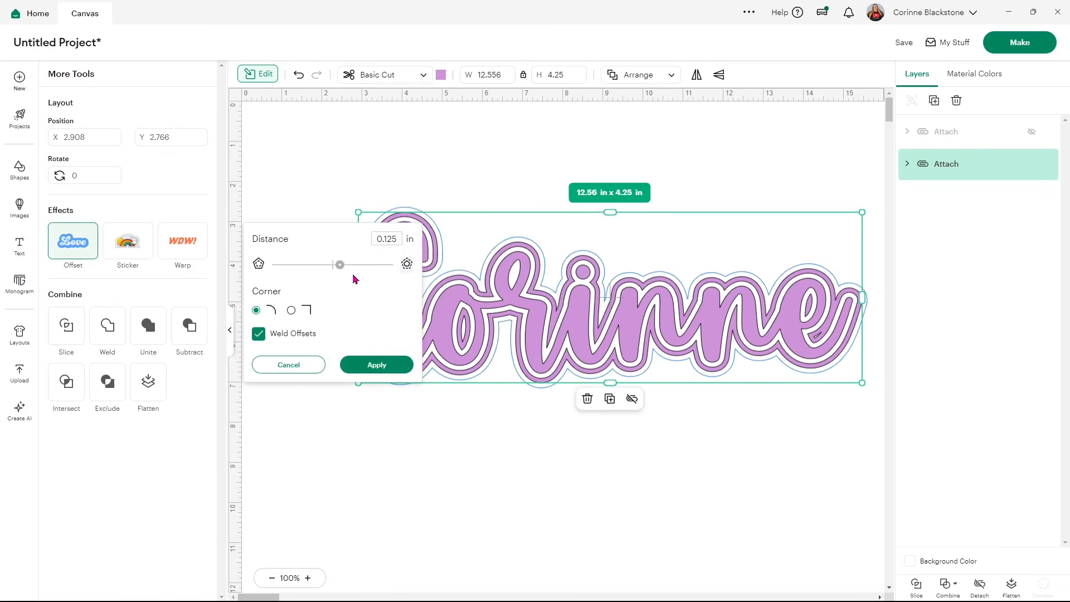
left_click_drag(343, 272, 347, 271)
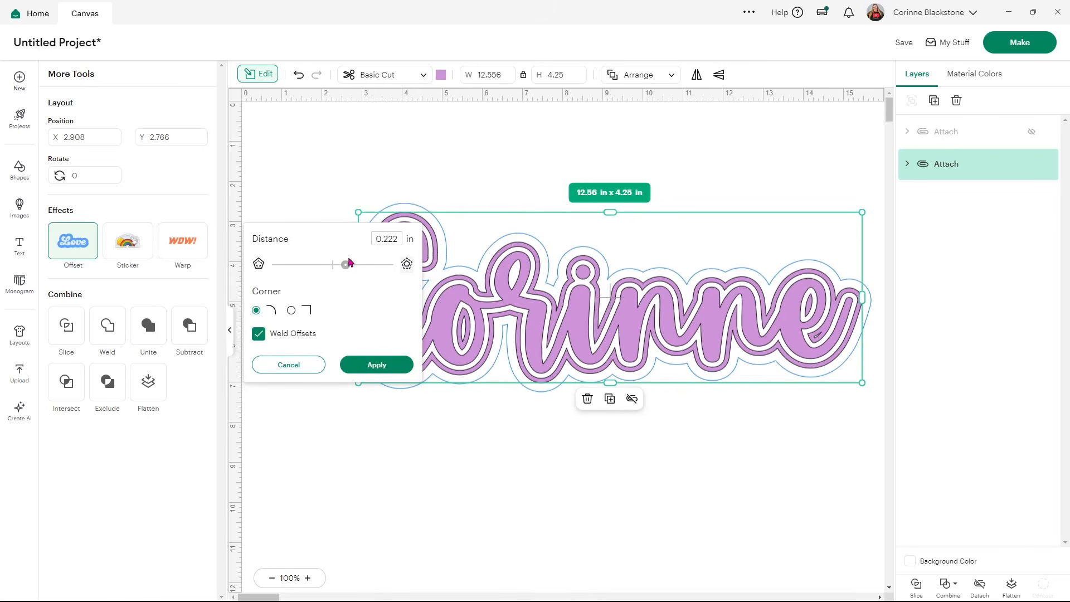
left_click(377, 365)
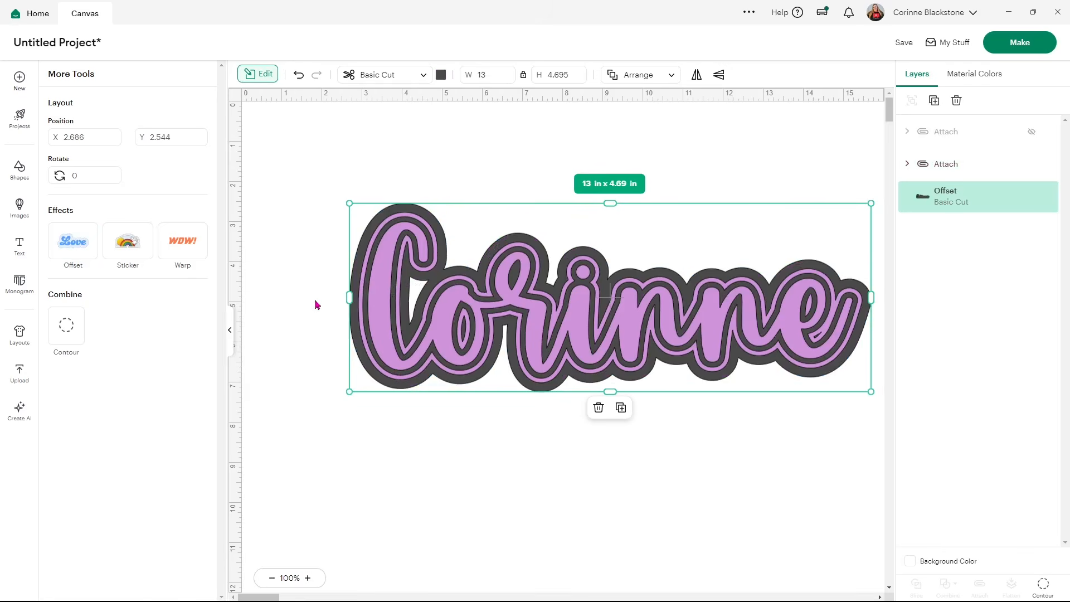
left_click(229, 330)
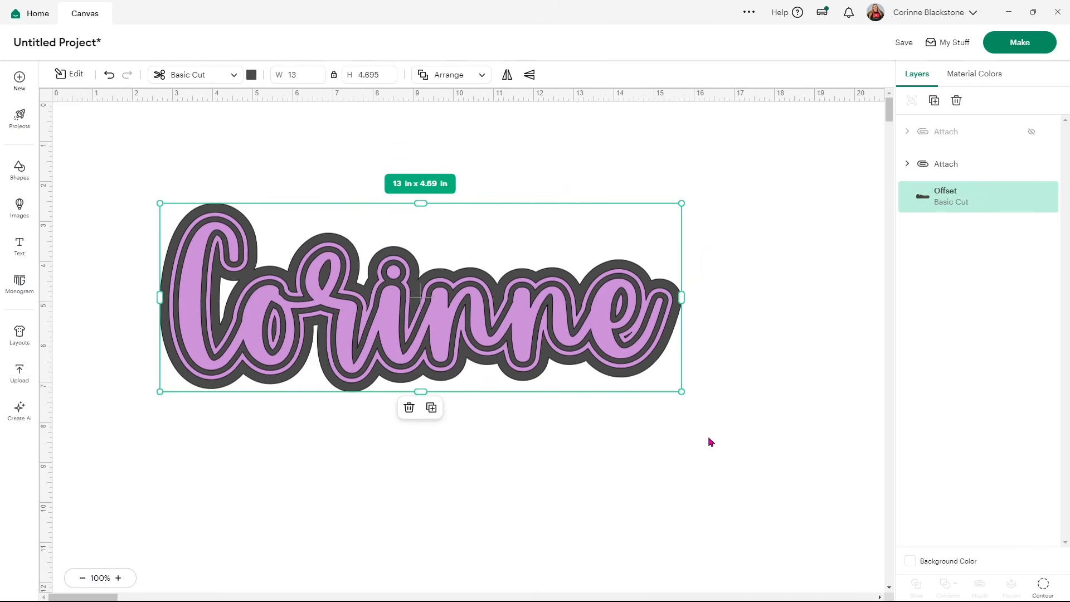
Hide the small inner cutout contour beside the first letter so the backing offset is solid.
left_click(1043, 585)
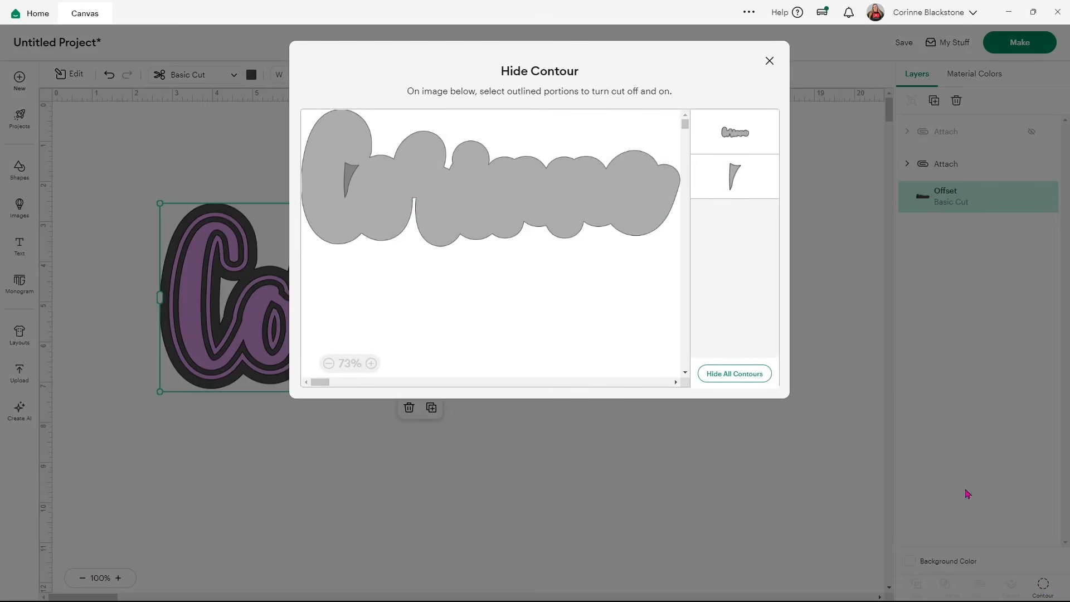
left_click(731, 177)
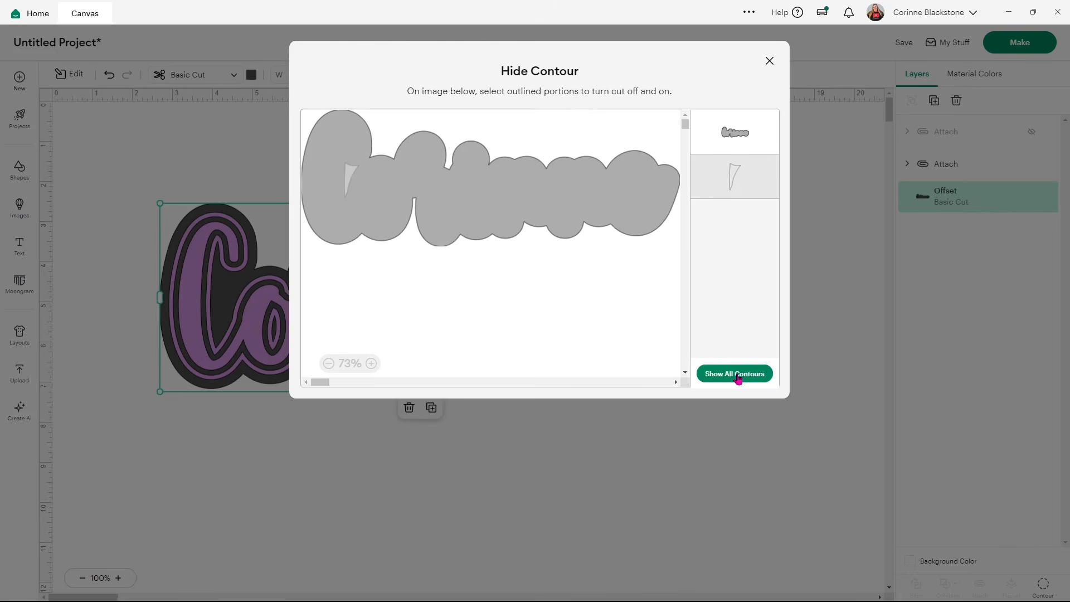
left_click(737, 379)
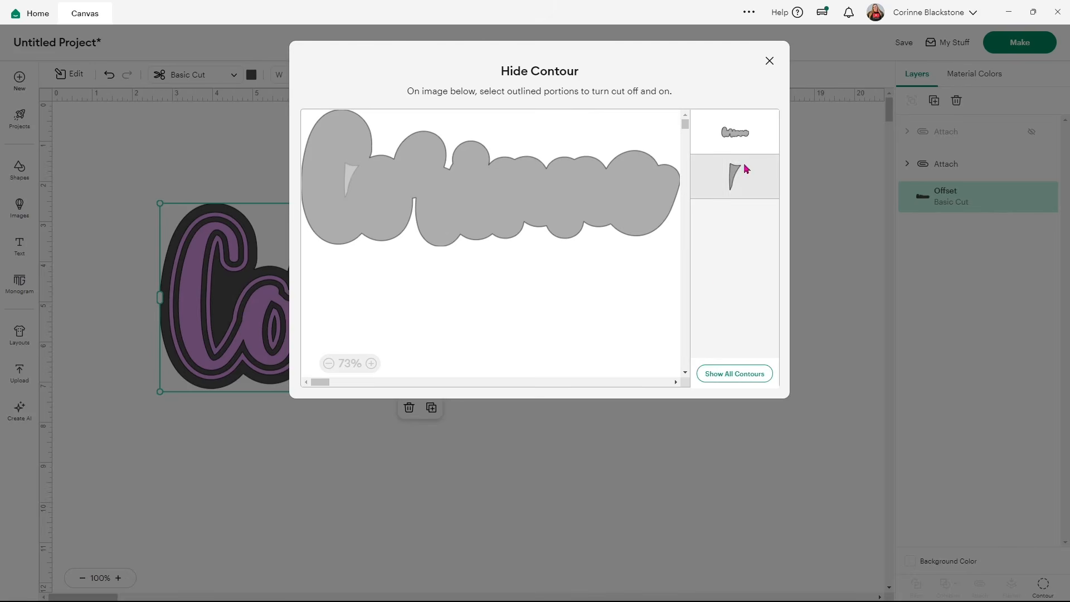
left_click(348, 177)
left_click(769, 61)
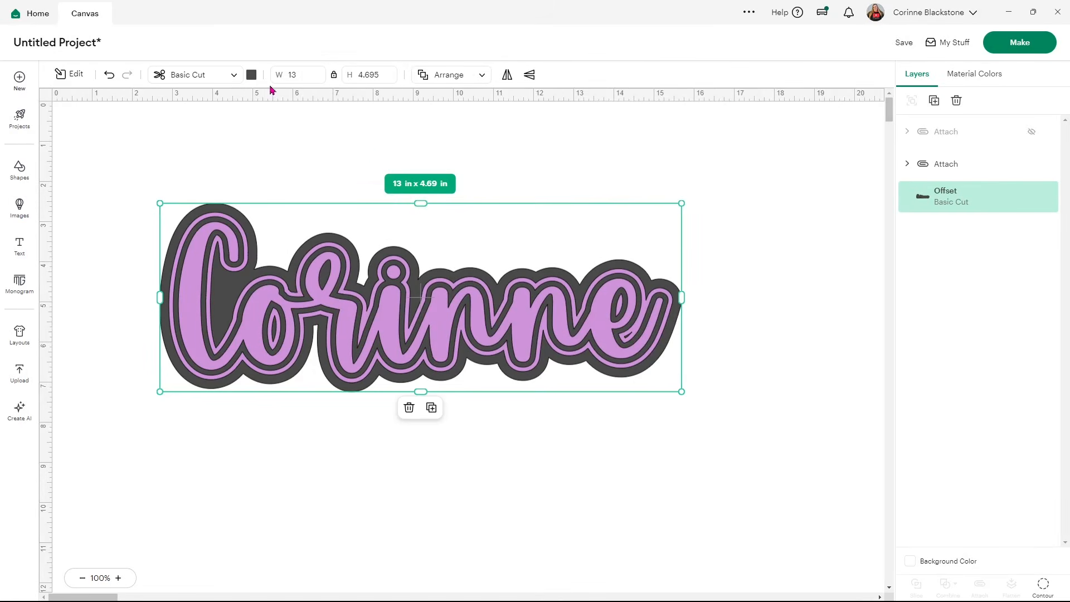
Recolour the solid backing offset to light blue.
left_click(252, 74)
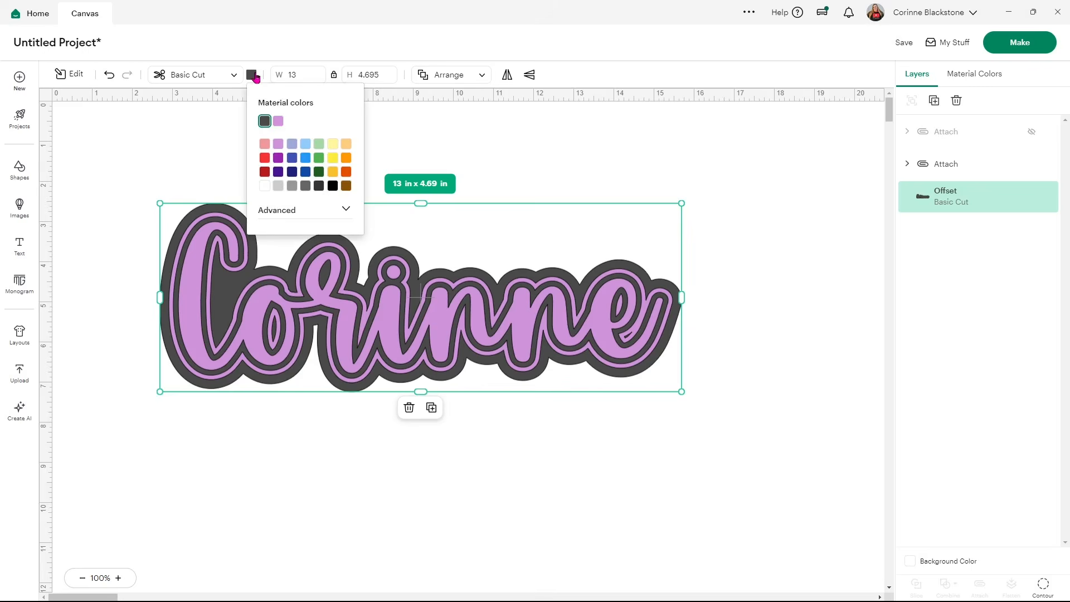
left_click(278, 159)
left_click(307, 148)
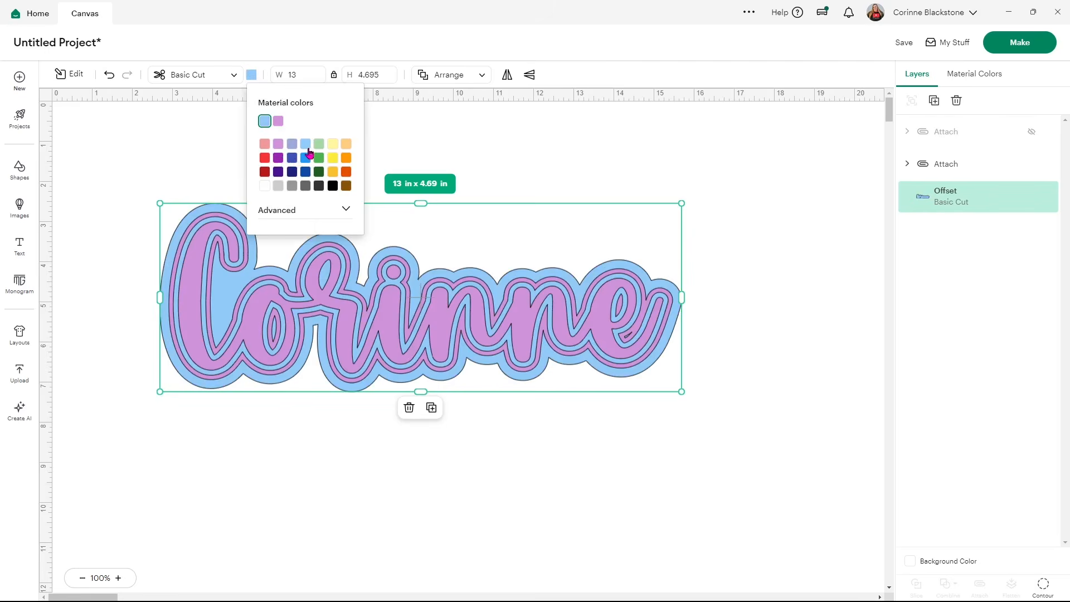
left_click(318, 159)
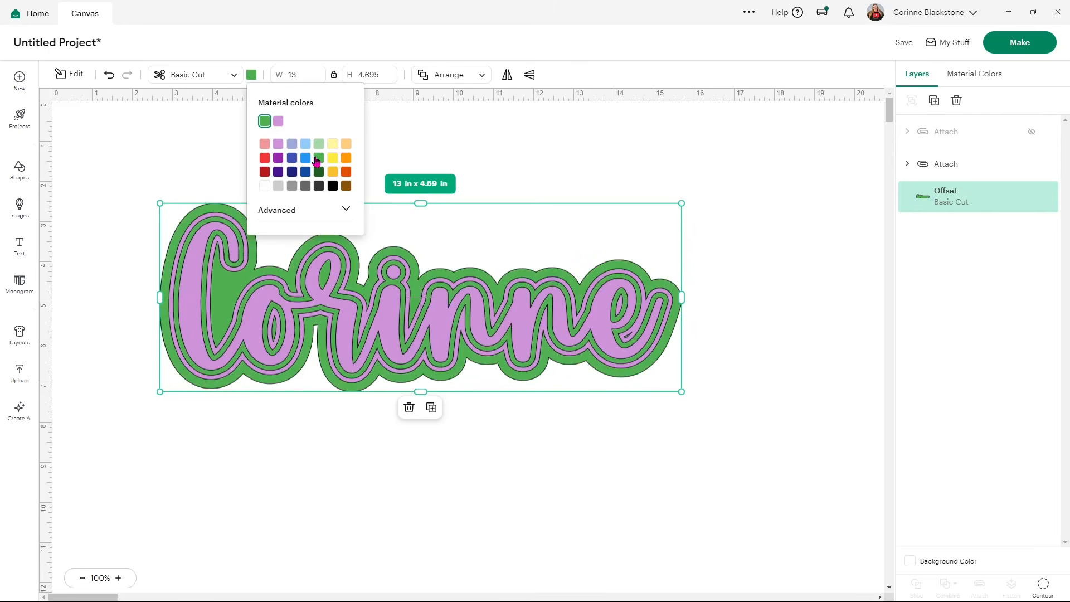
left_click(308, 145)
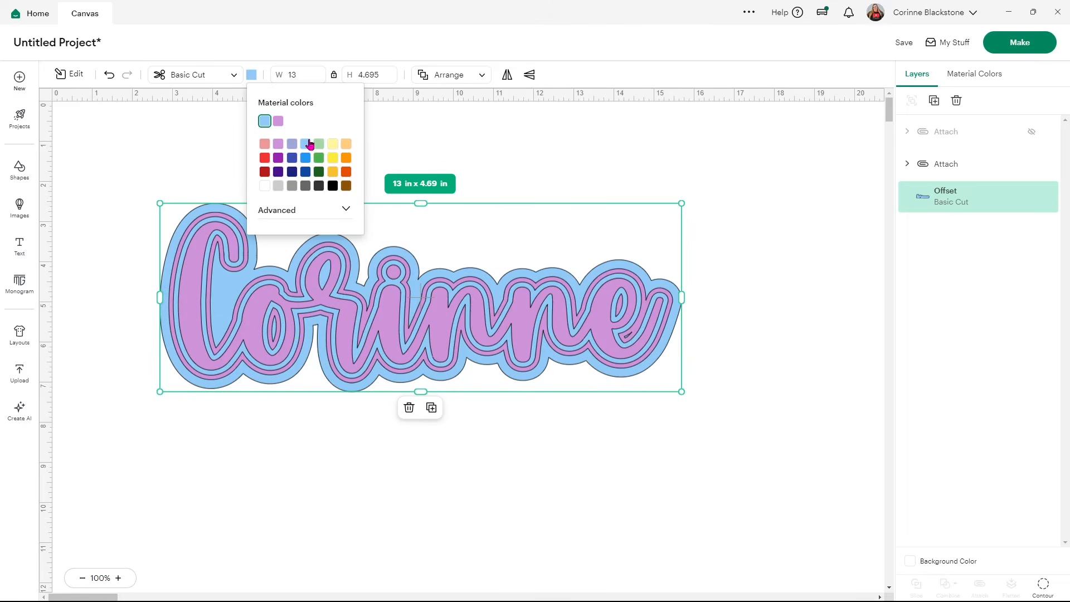
left_click(739, 231)
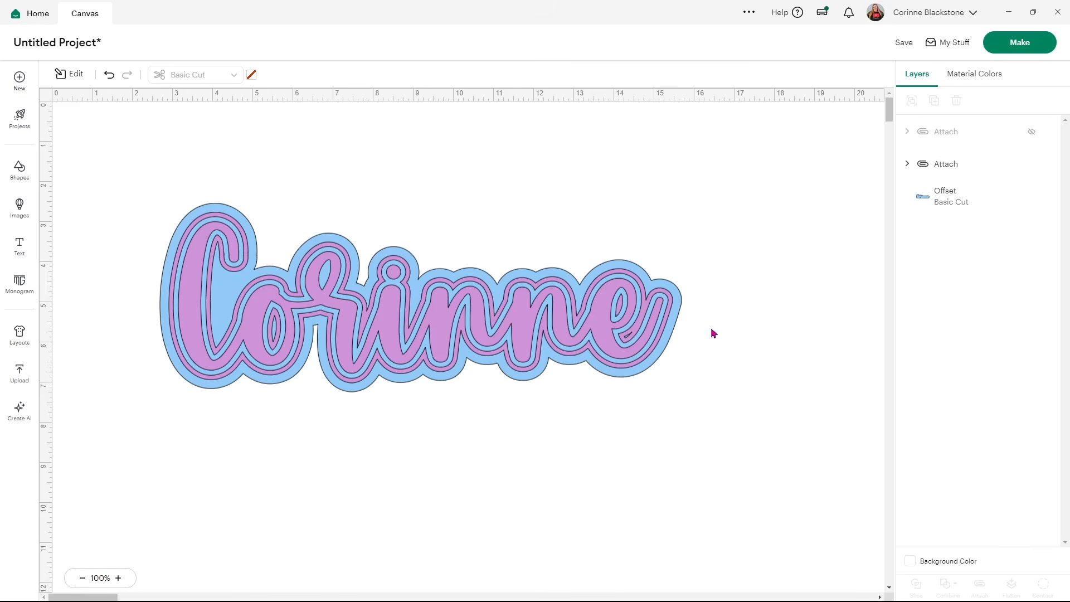
Group the attached name design with its light blue backing offset, keeping the two layers aligned.
left_click_drag(713, 336, 168, 248)
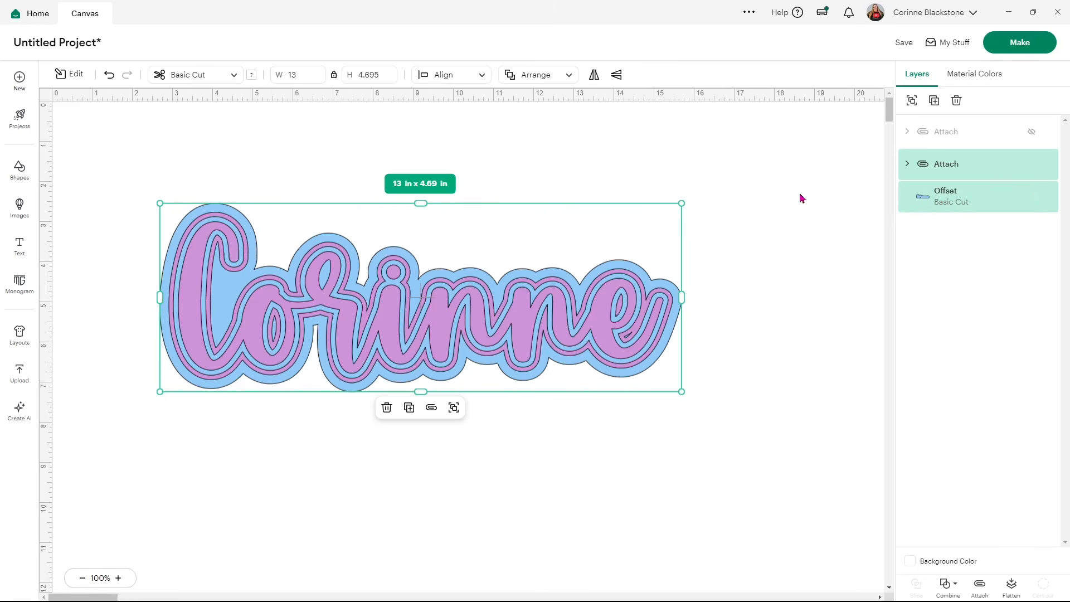
left_click(767, 202)
left_click_drag(626, 322, 446, 334)
left_click(109, 75)
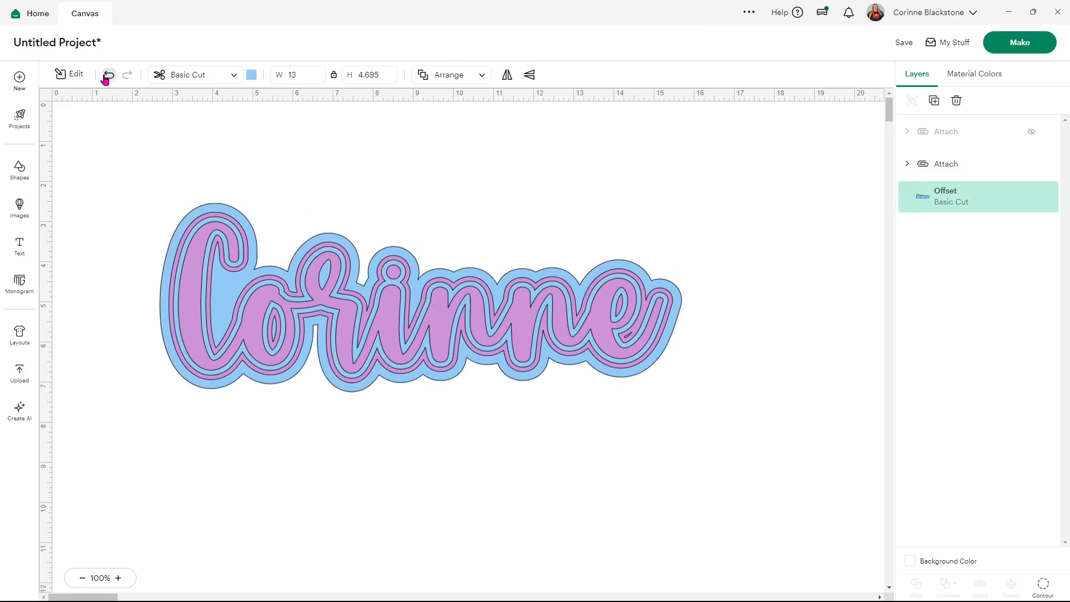
left_click_drag(125, 169, 125, 168)
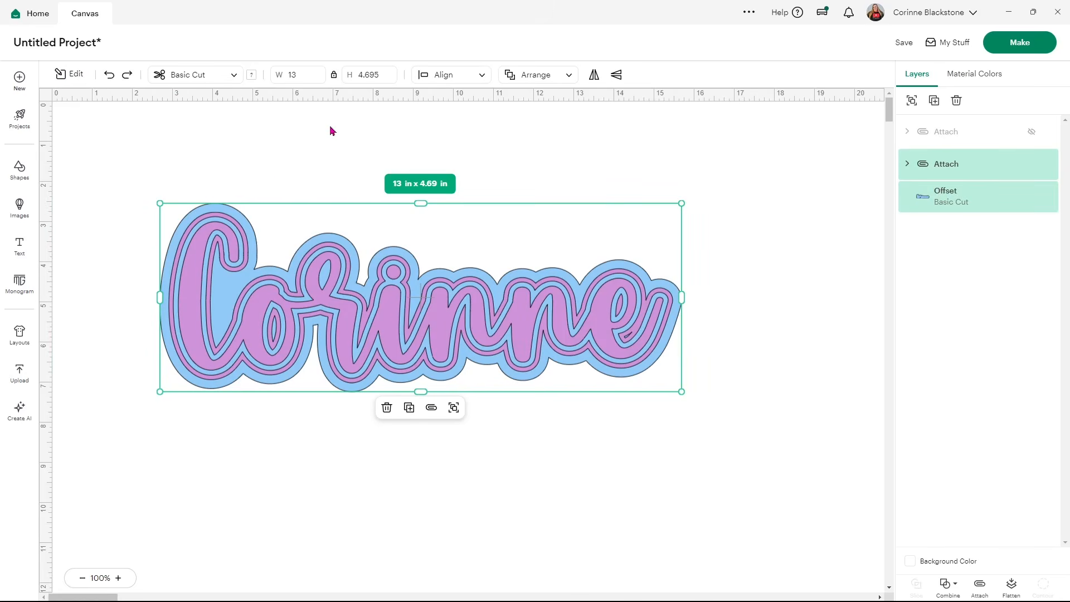
left_click(912, 102)
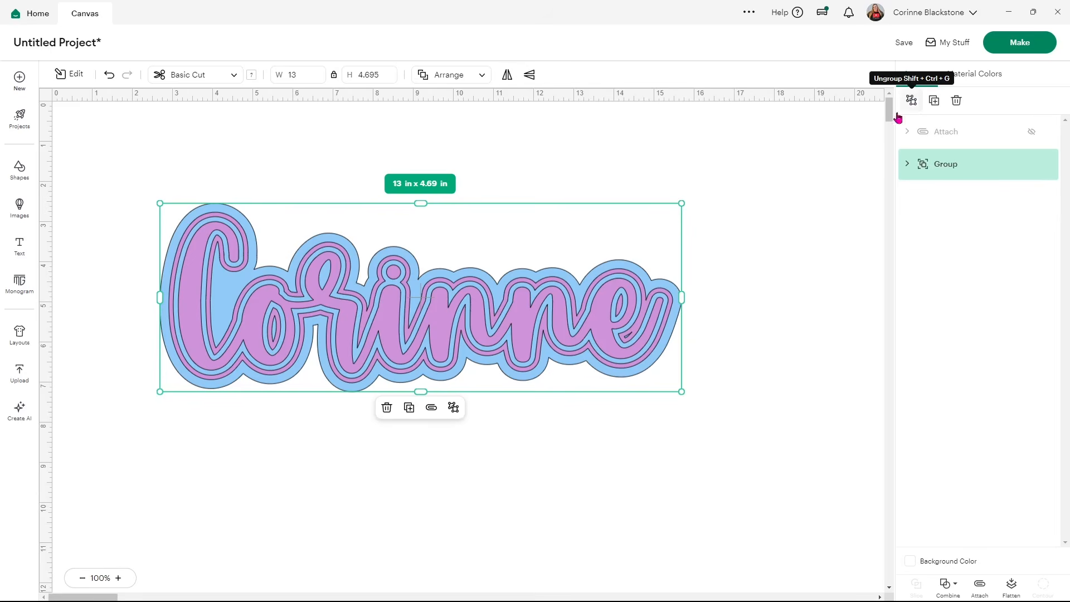
Move the grouped name design up and to the right on the canvas, and hide the group.
left_click(808, 275)
left_click_drag(592, 334, 703, 276)
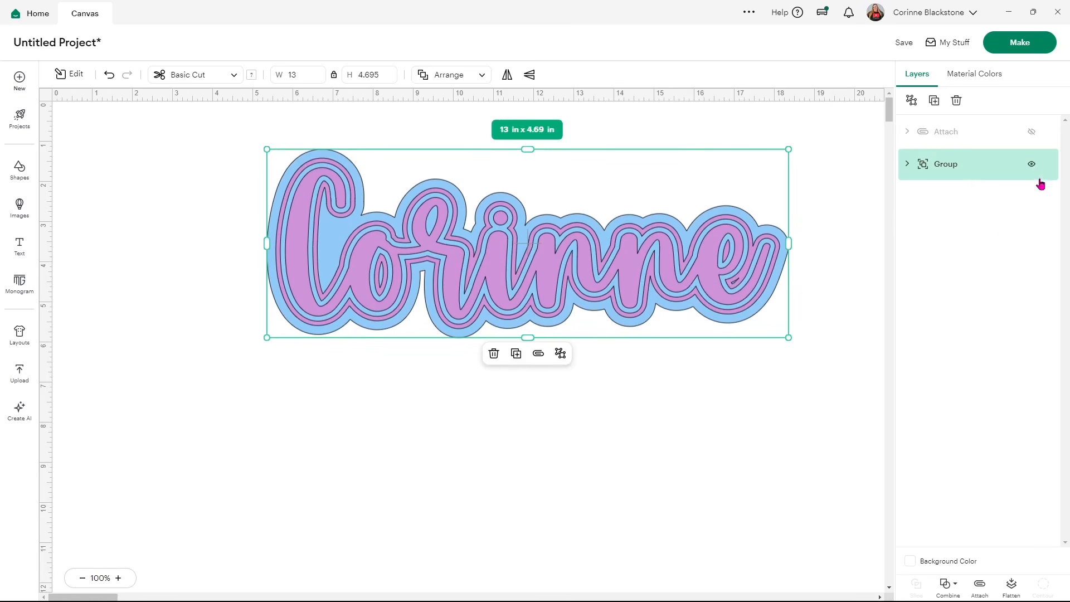
left_click(1032, 164)
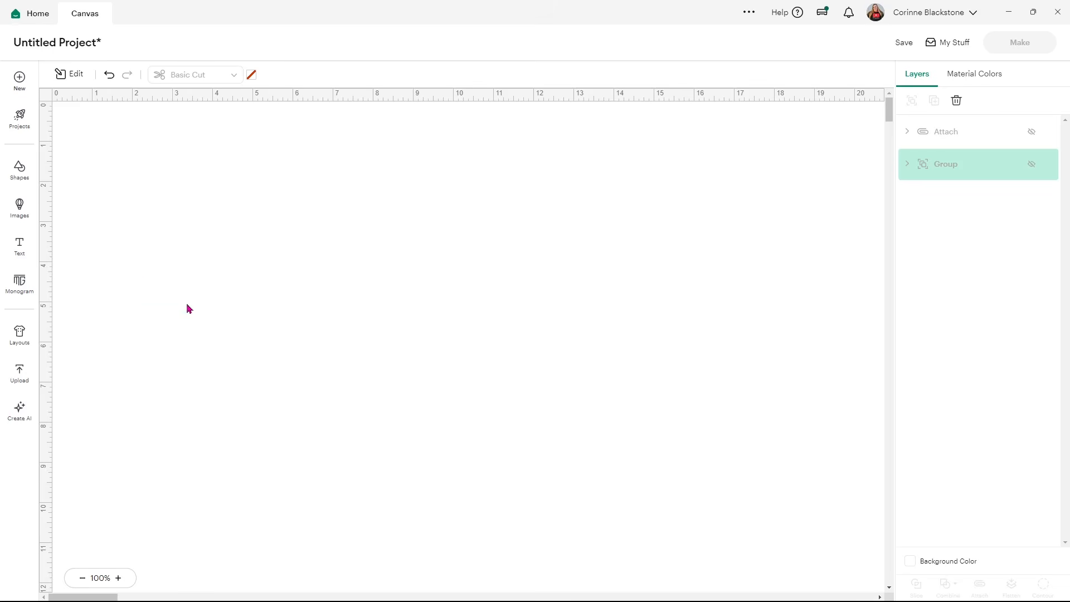
Insert the pink ribbon bow image onto the canvas.
left_click(17, 212)
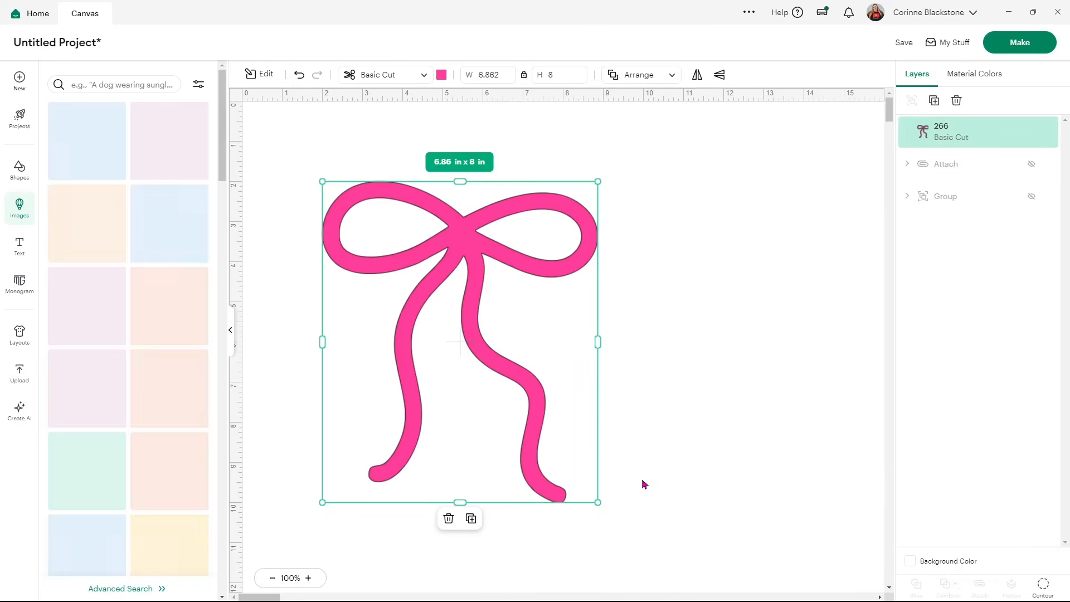
Move the bow toward the middle of the canvas and build two successive 0.111 in rounded offsets around it.
left_click(229, 333)
left_click_drag(286, 299, 476, 336)
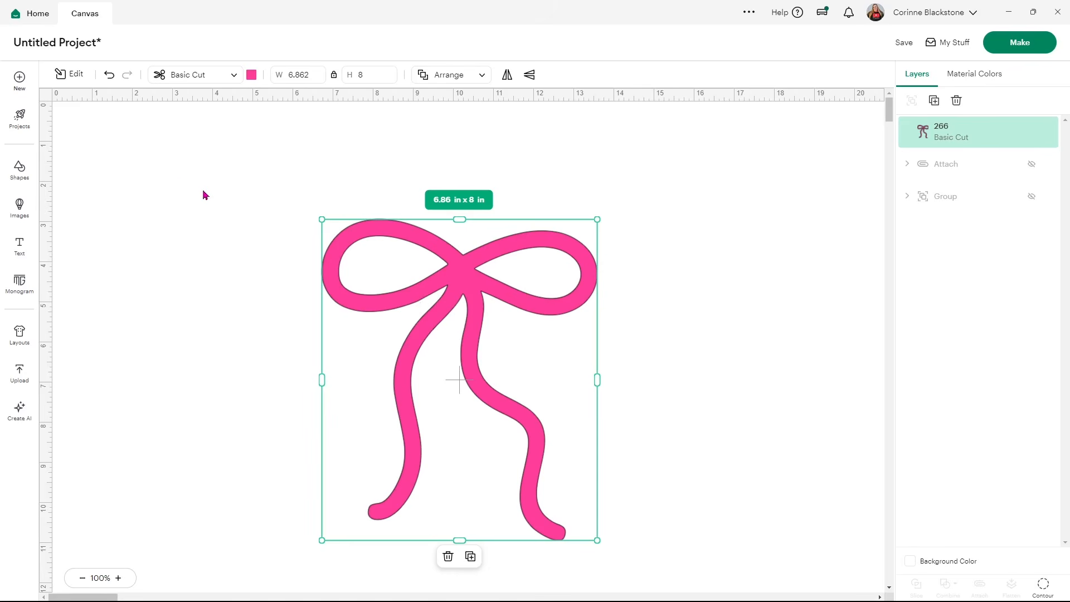
left_click(64, 74)
left_click(78, 237)
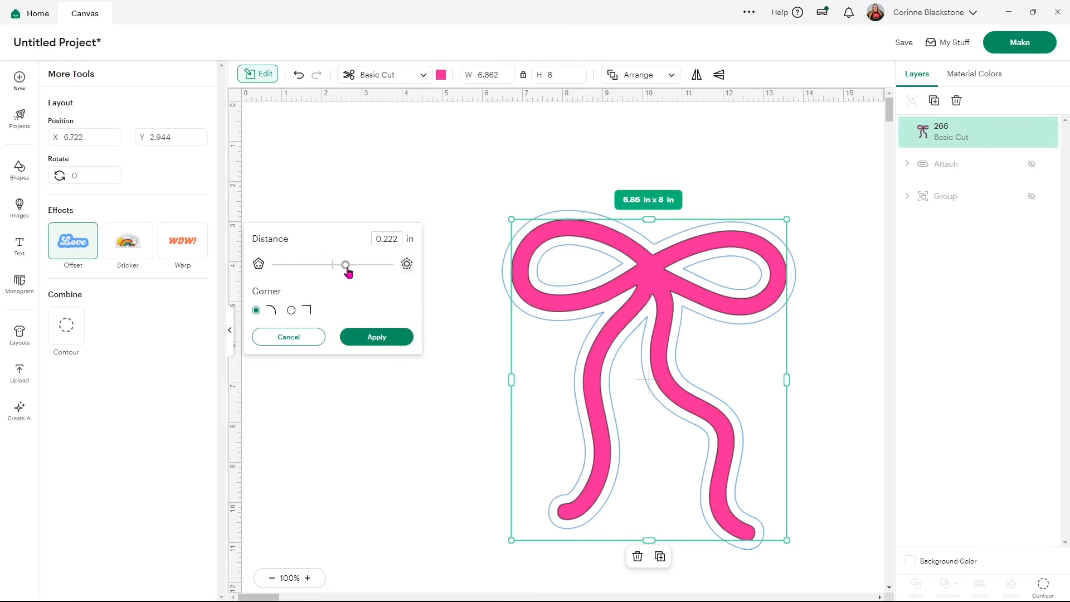
left_click_drag(348, 272, 341, 275)
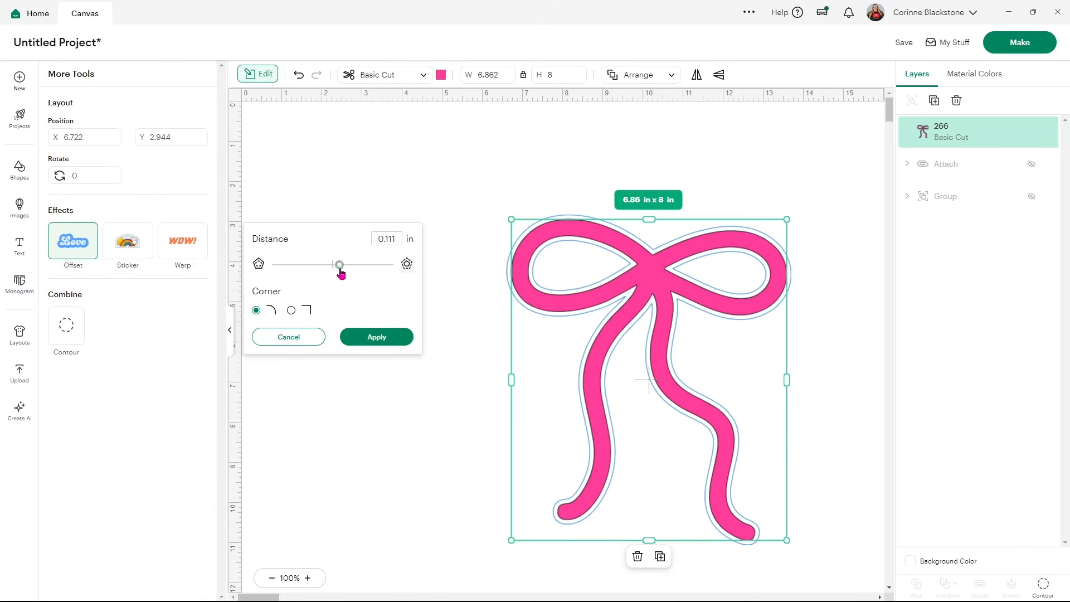
left_click(379, 333)
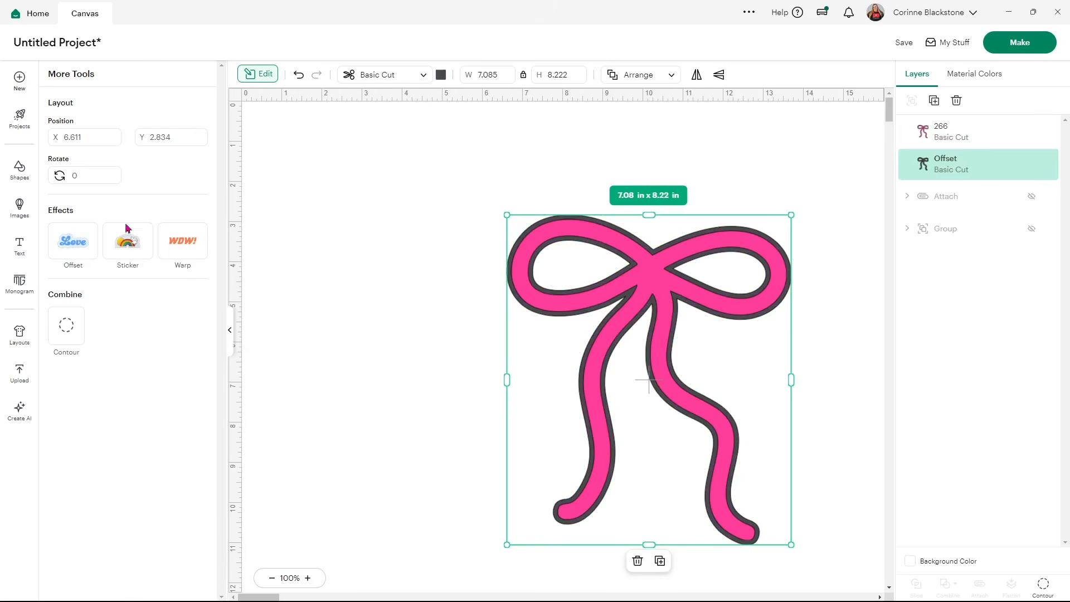
left_click(83, 248)
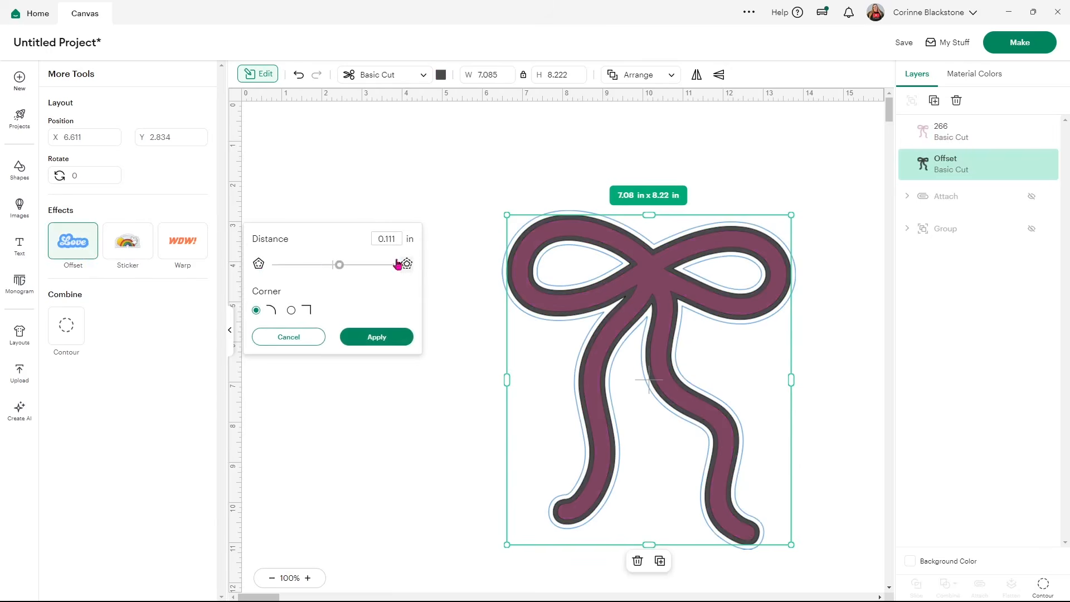
left_click(377, 335)
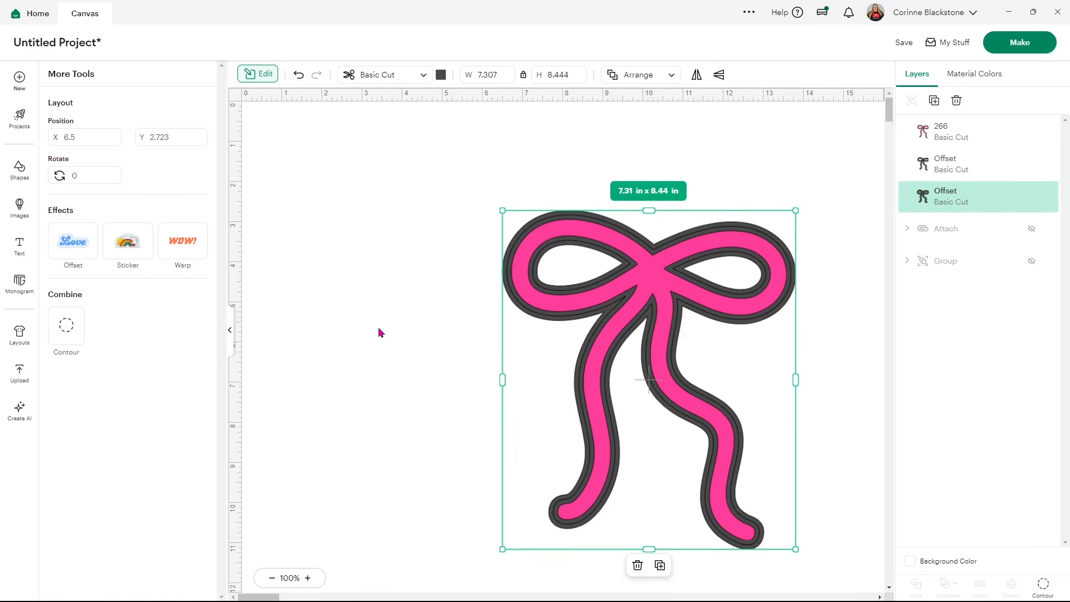
Slice the two bow offsets against each other and delete the inner pieces, keeping only the thin outer outline.
left_click(990, 175, "shift")
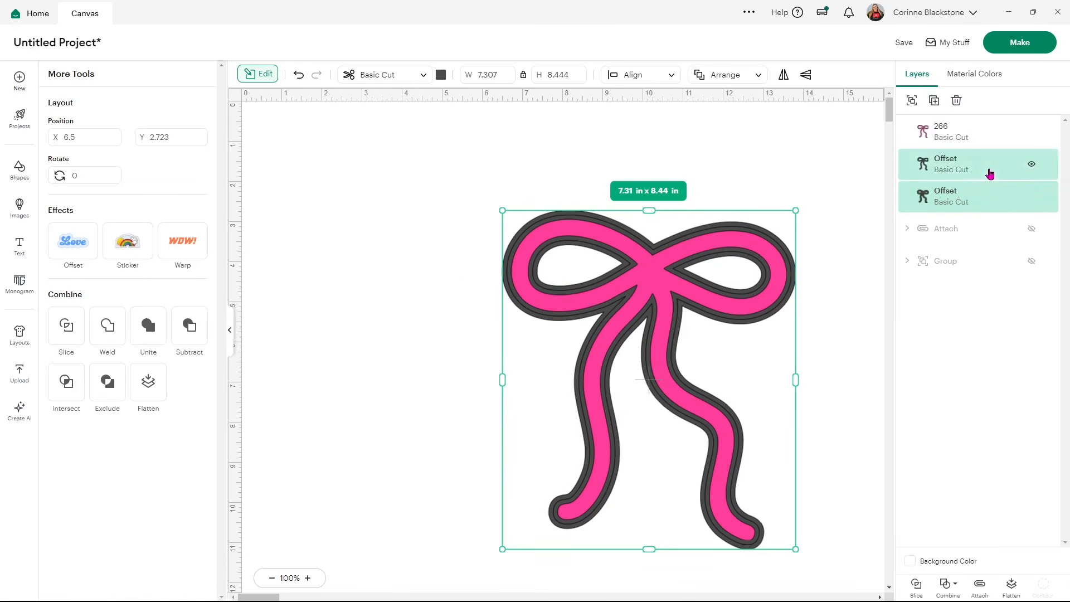
left_click(917, 585)
left_click(950, 169)
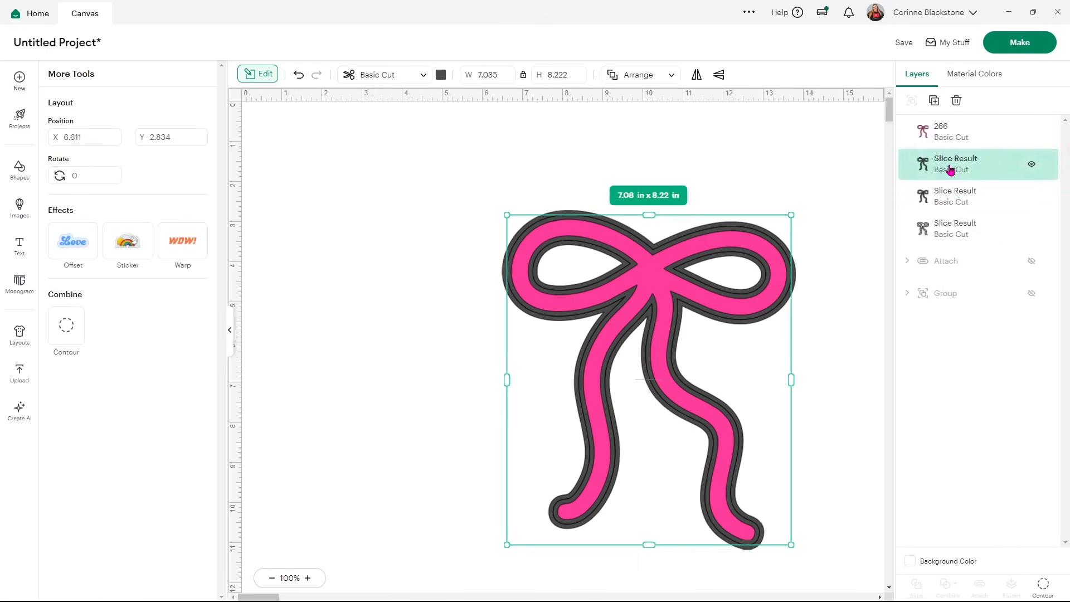
key("Delete")
left_click(950, 169)
key("Delete")
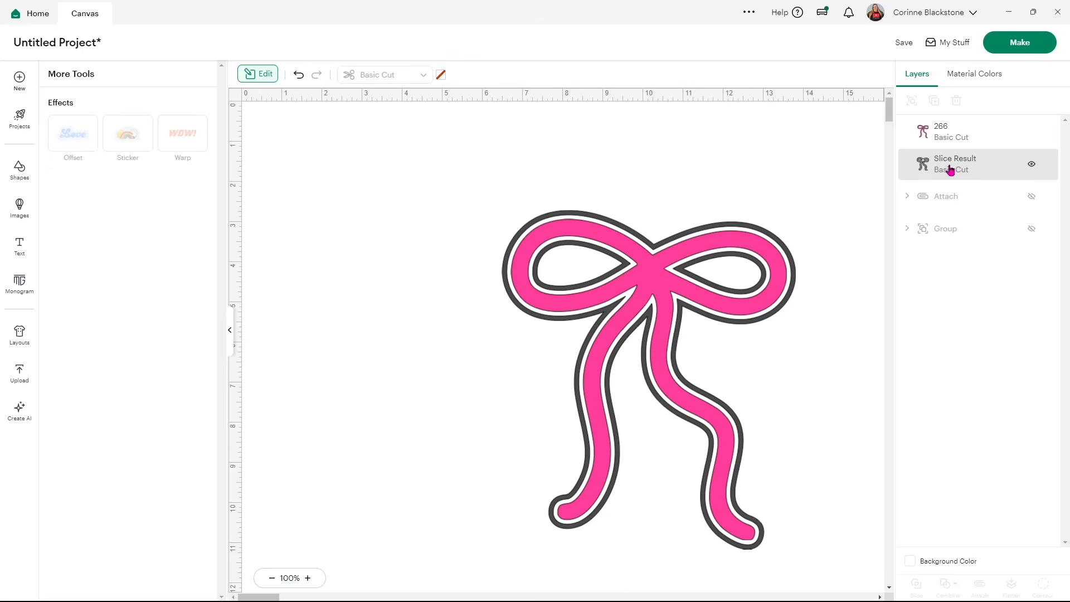
Try black and light purple as colours for the bow's outer outline.
left_click(797, 273)
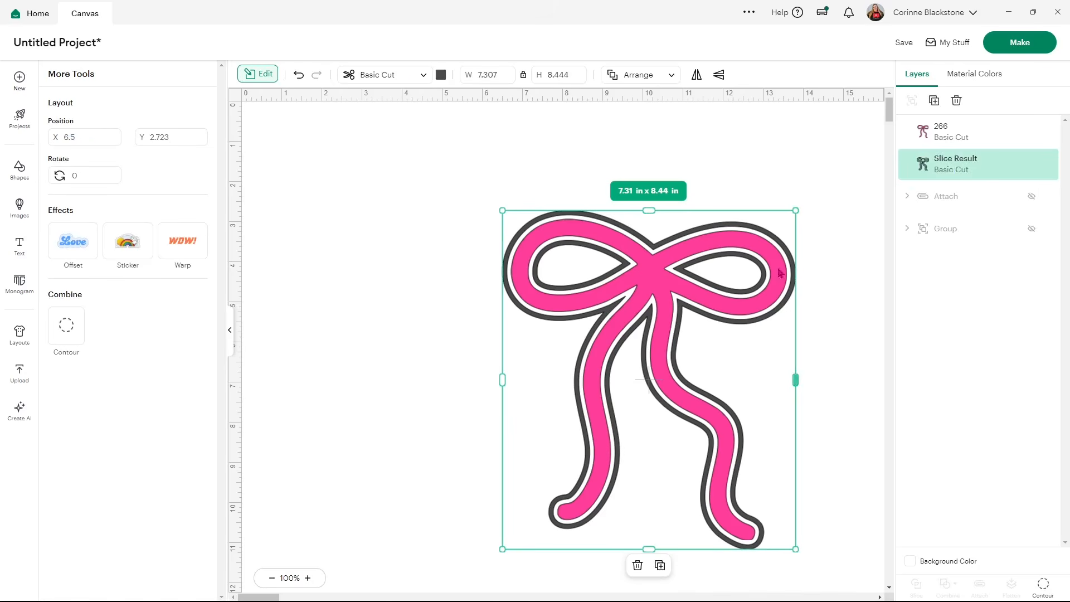
left_click(441, 75)
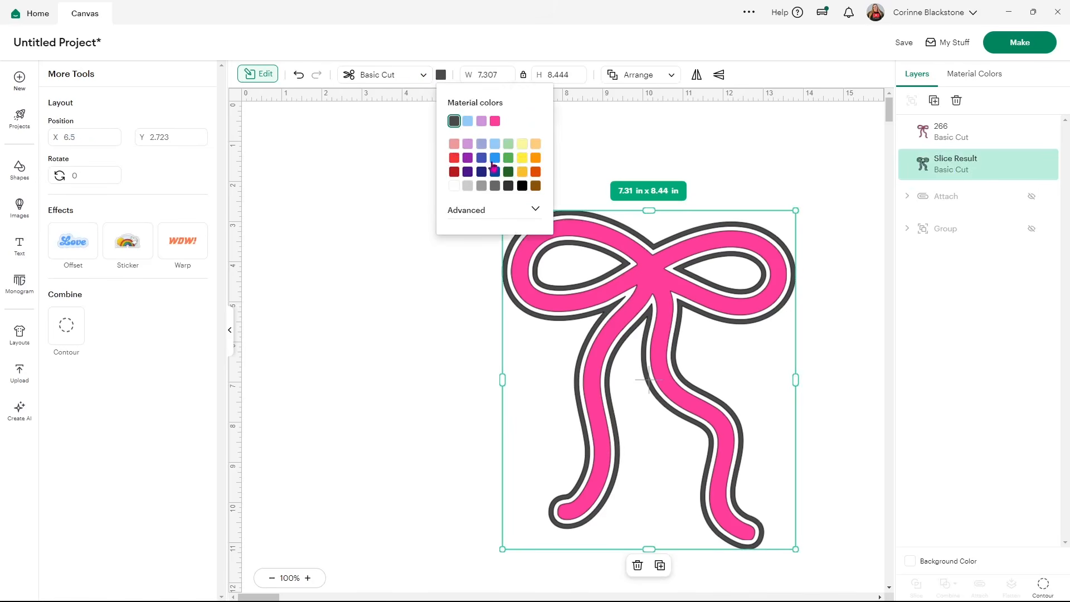
left_click(524, 187)
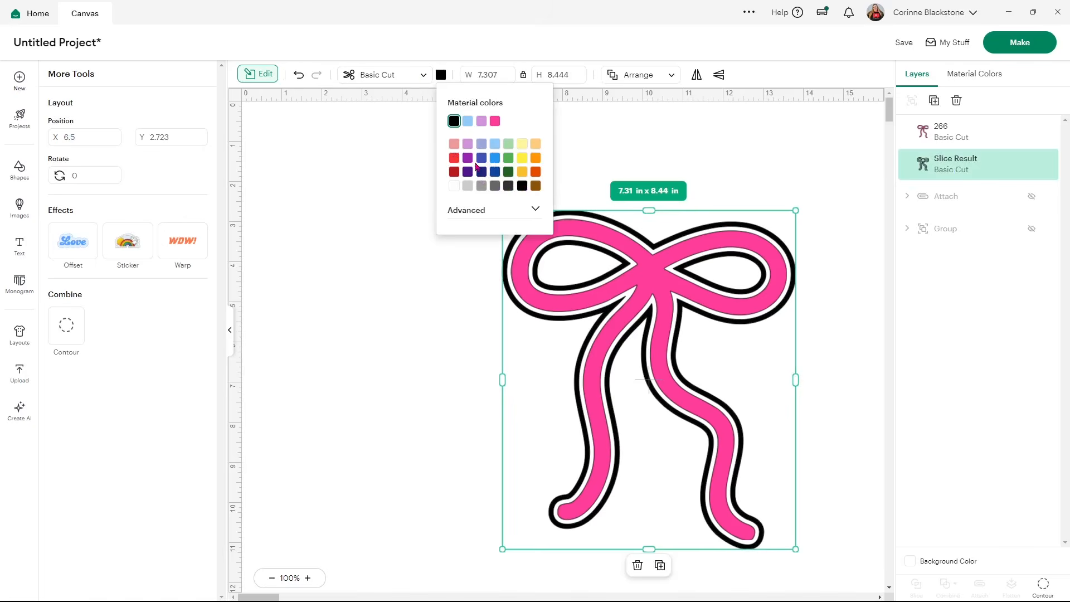
left_click(469, 145)
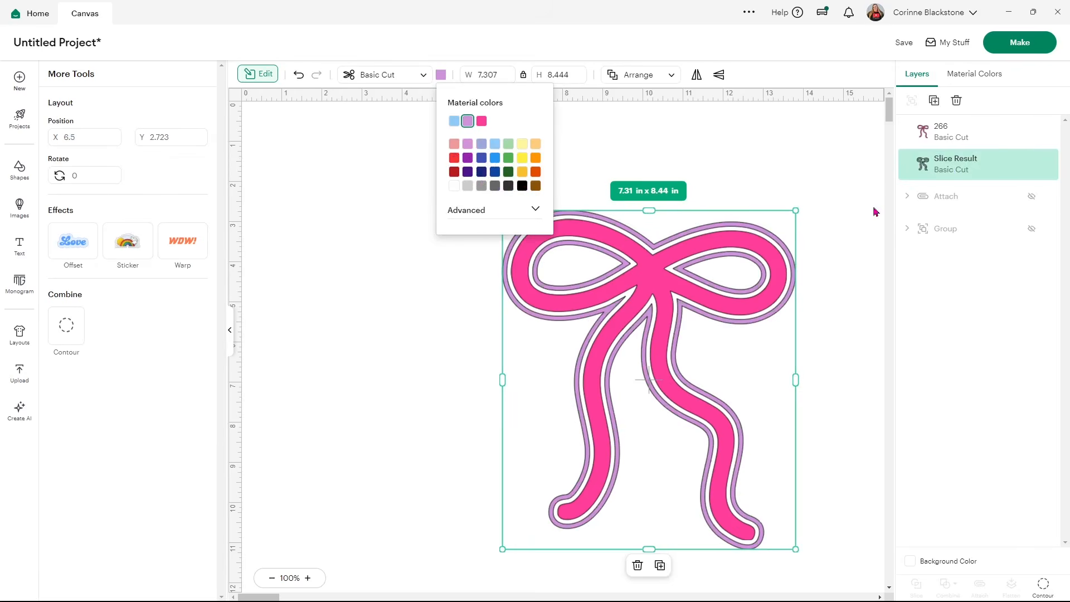
Recolour the bow red and its outer outline blue.
left_click(944, 139)
left_click(441, 75)
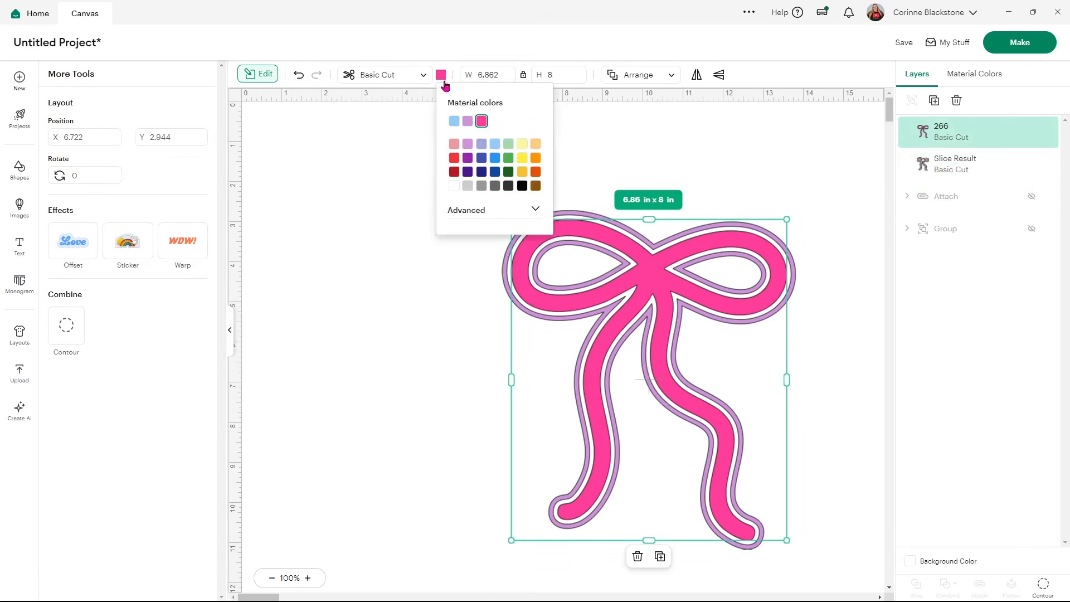
left_click(454, 158)
left_click(930, 165)
left_click(441, 74)
left_click(482, 158)
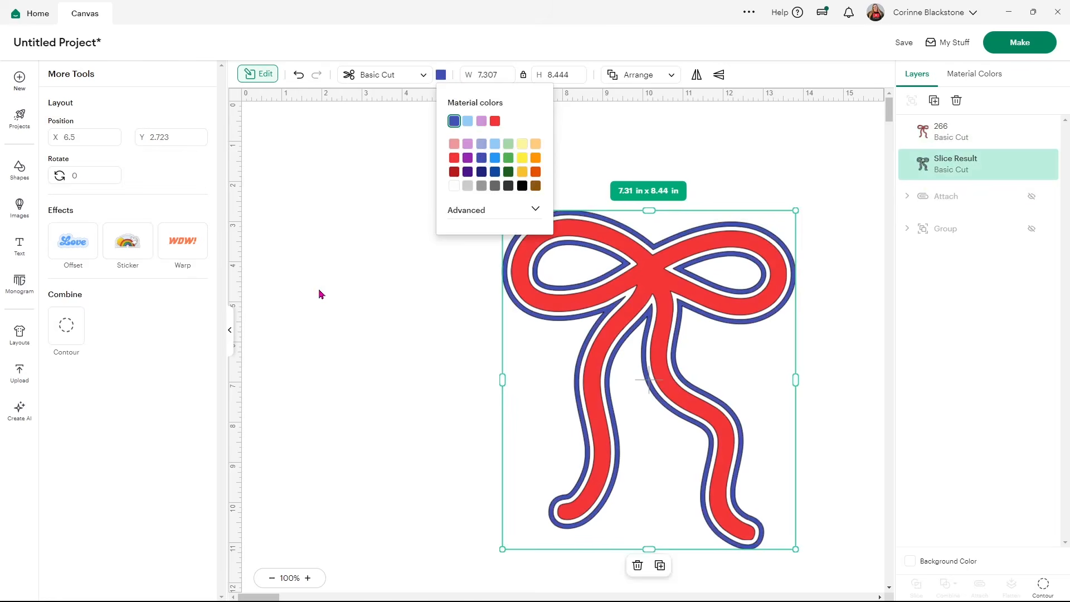
Move the red bow and its blue outline together up and to the left on the canvas.
left_click(319, 292)
left_click(232, 332)
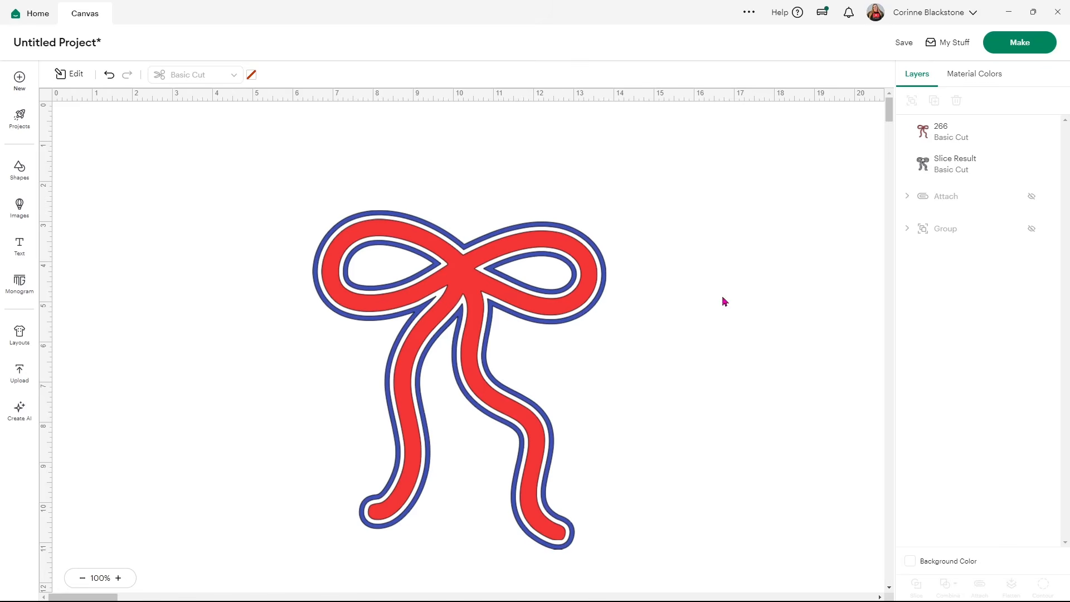
left_click_drag(639, 440, 318, 294)
left_click_drag(481, 306, 428, 258)
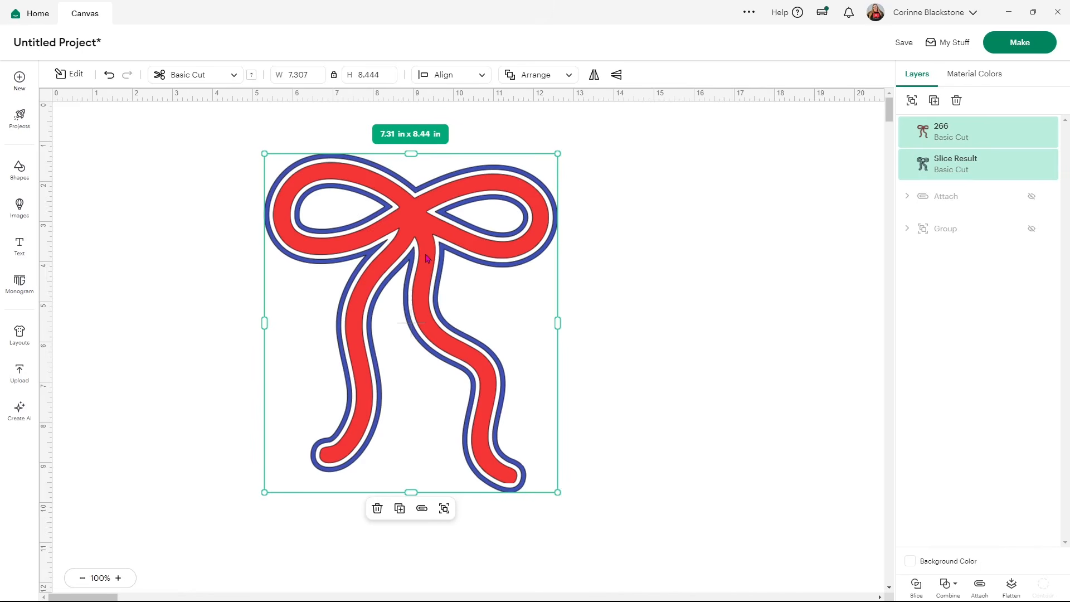
left_click(712, 383)
Duplicate the bow with its outline, place the copy to the right of the original, and hide both copied layers.
left_click_drag(609, 355, 258, 211)
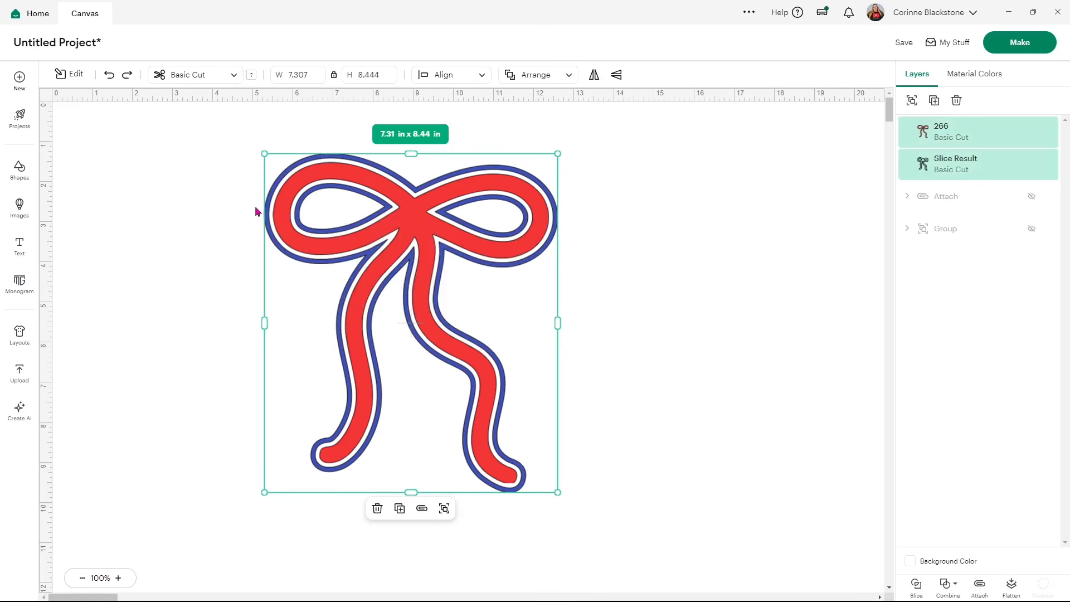
left_click(935, 101)
left_click_drag(478, 267, 794, 282)
left_click(1032, 131)
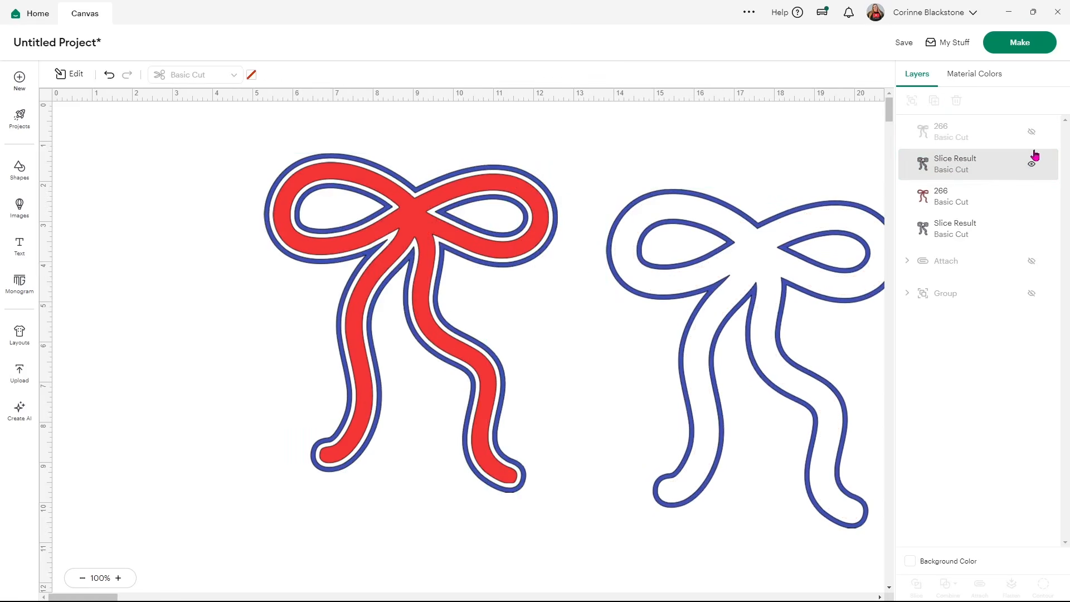
left_click(1032, 163)
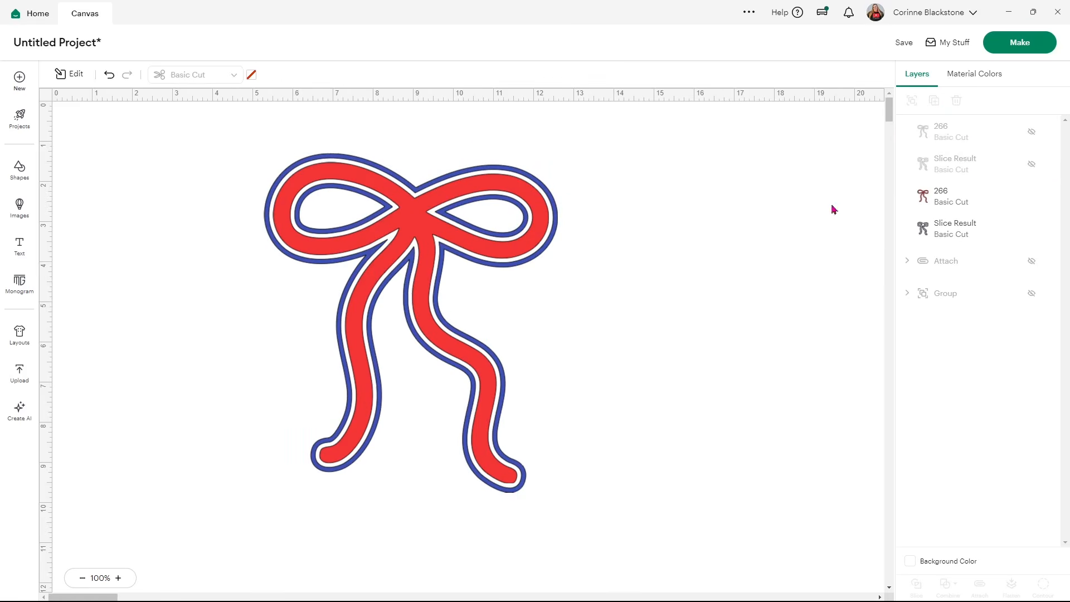
Delete the blue outline from the visible bow.
left_click(949, 229)
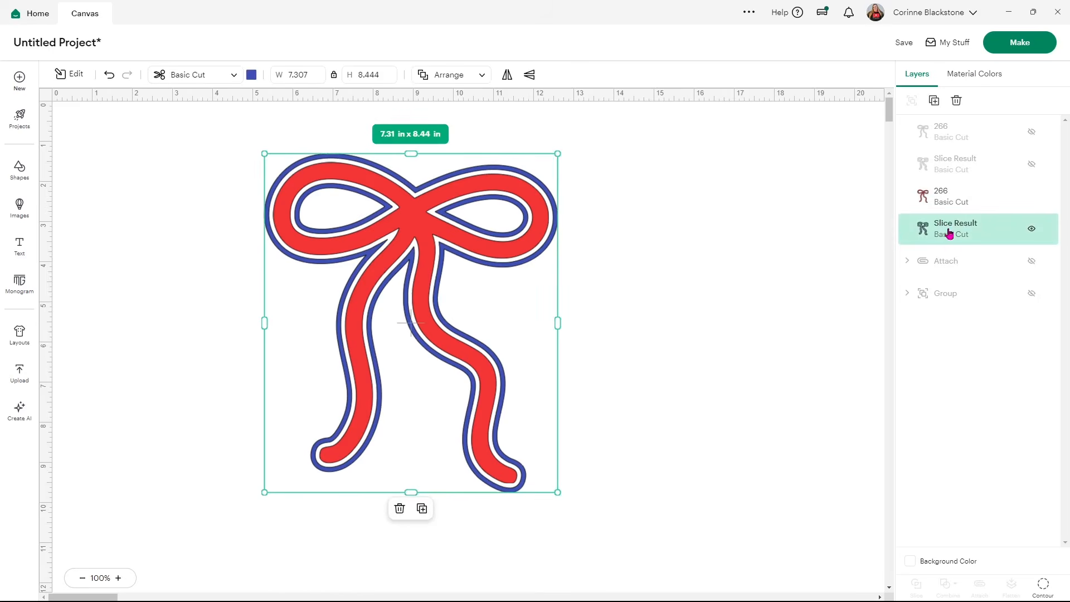
key("Delete")
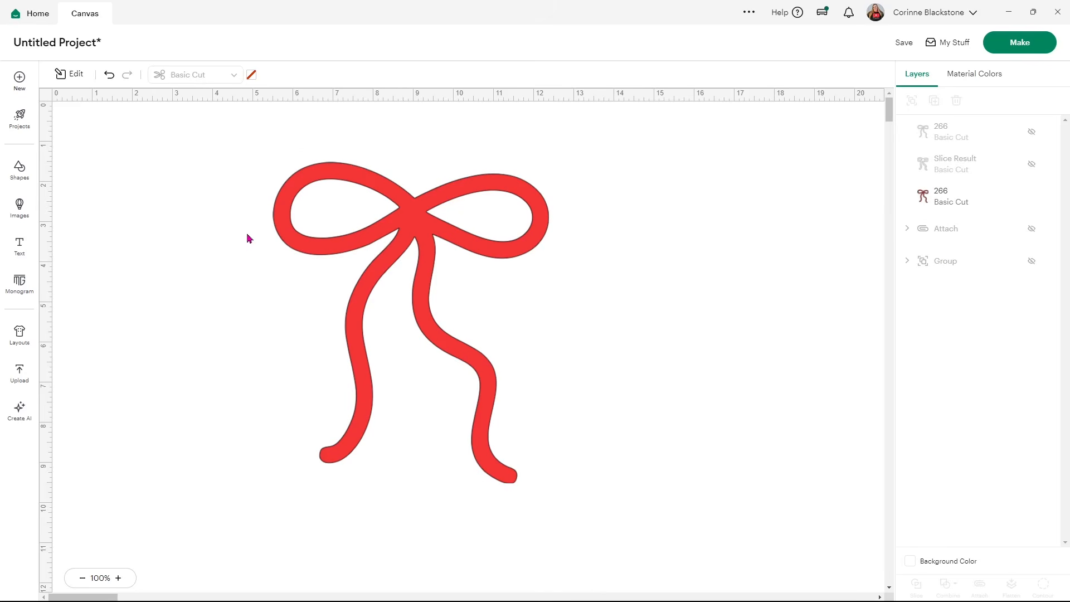
Add a text object containing the person's first name in the Berry Notes font.
left_click(22, 247)
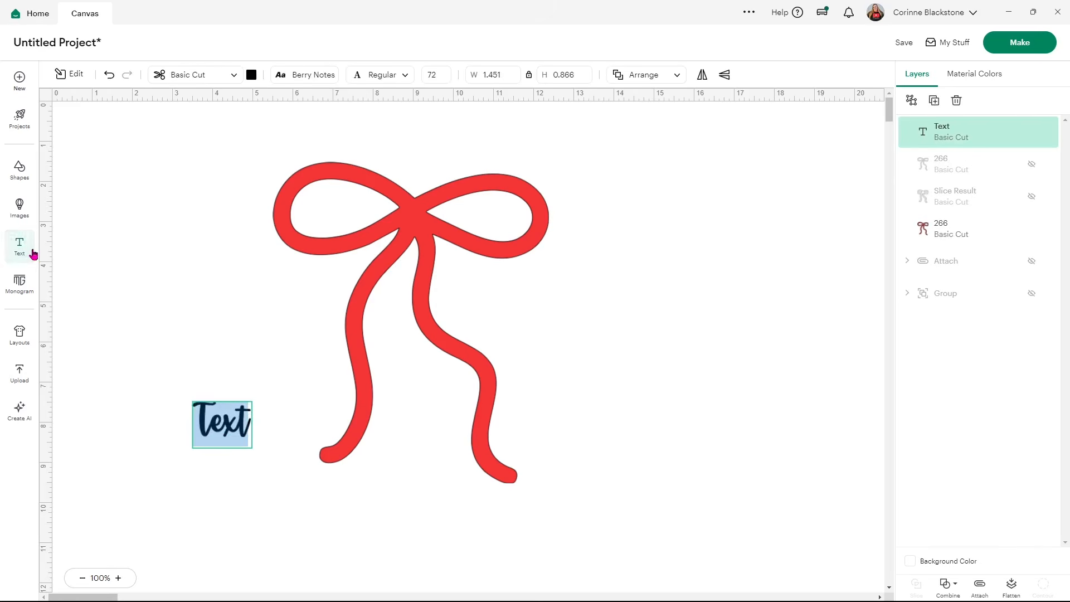
type("Cr")
key("BackSpace")
type("orinne")
left_click(206, 398)
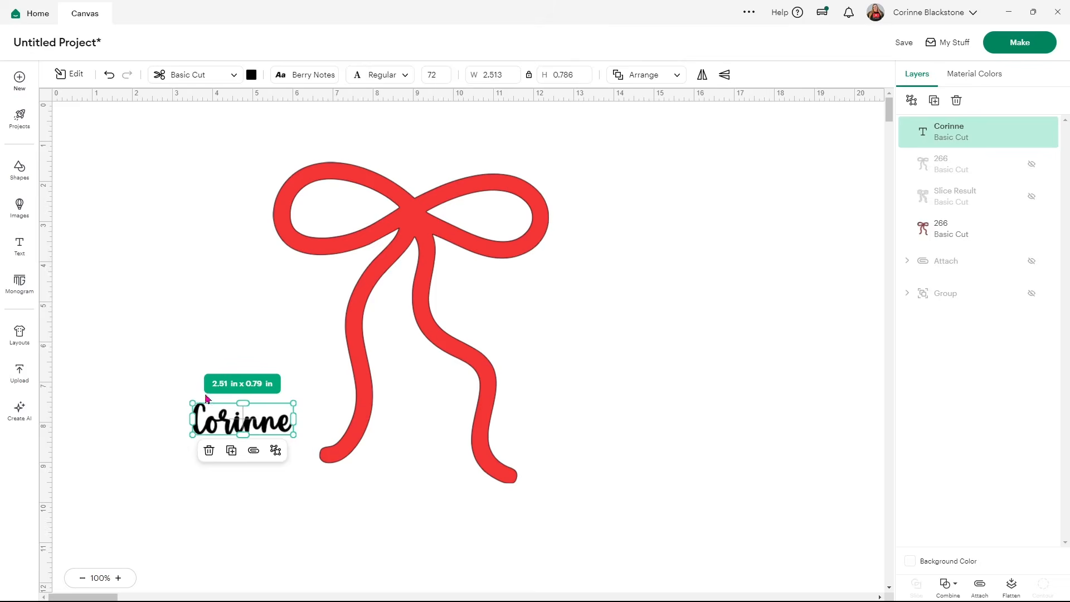
Place the name across the bow's tails below the loops and enlarge it to about 6.53 x 2.04 in.
left_click_drag(225, 427, 306, 314)
left_click_drag(375, 323, 530, 372)
left_click_drag(466, 357, 475, 327)
Centre the name horizontally with the red bow.
left_click_drag(652, 451, 342, 162)
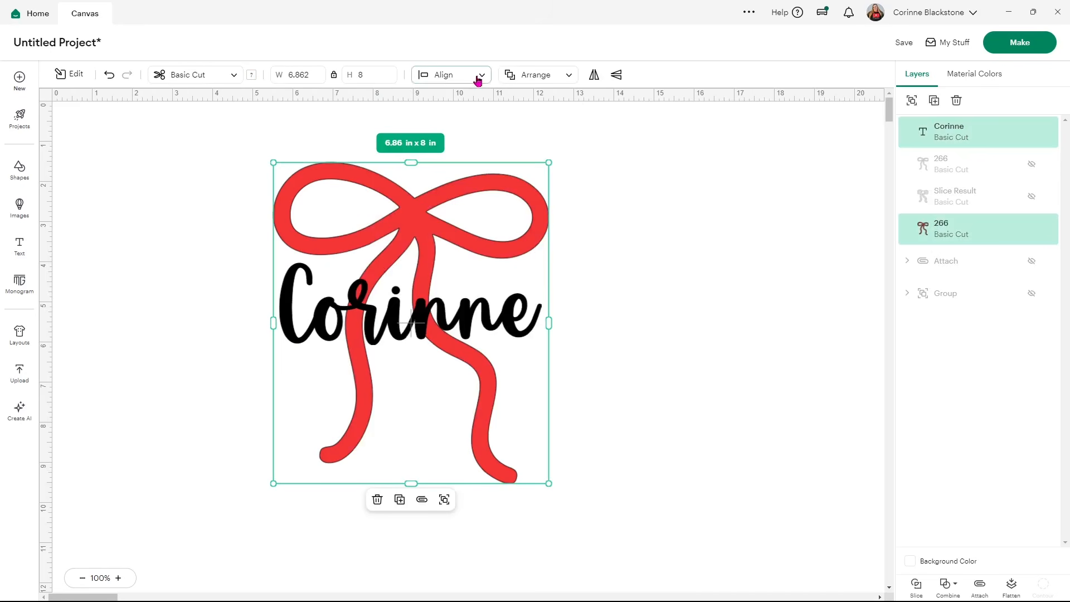
left_click(479, 79)
left_click(471, 140)
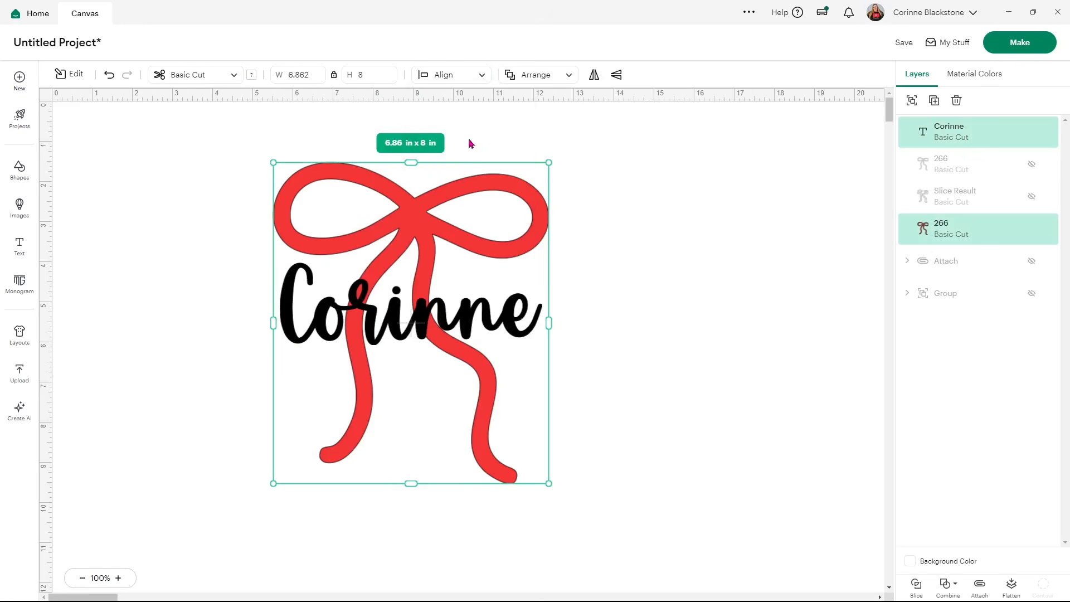
left_click(668, 329)
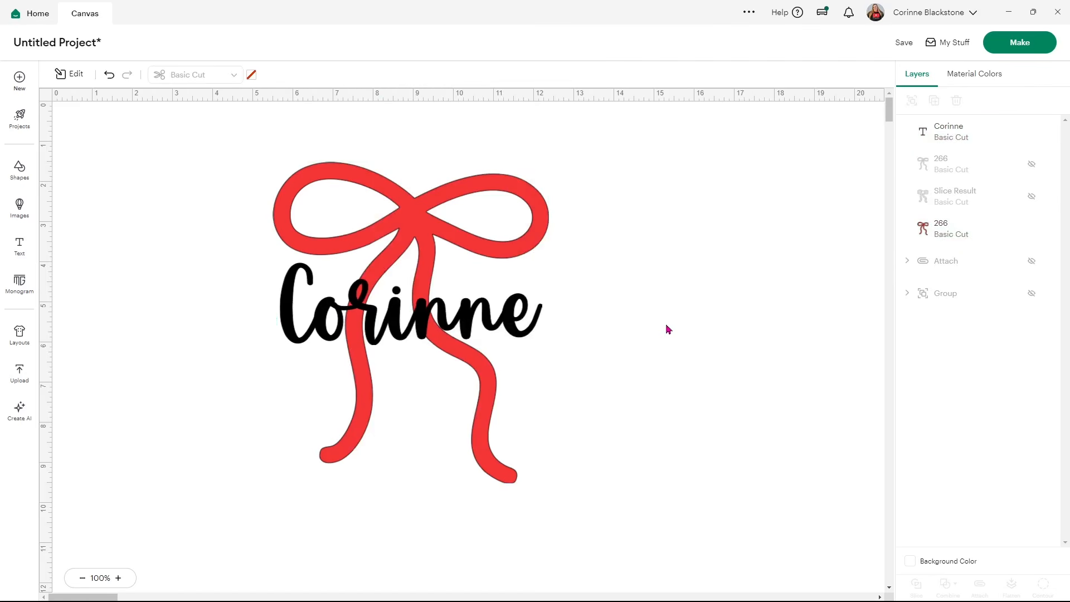
Add a 0.111 in rounded, welded offset around the name.
left_click(522, 325)
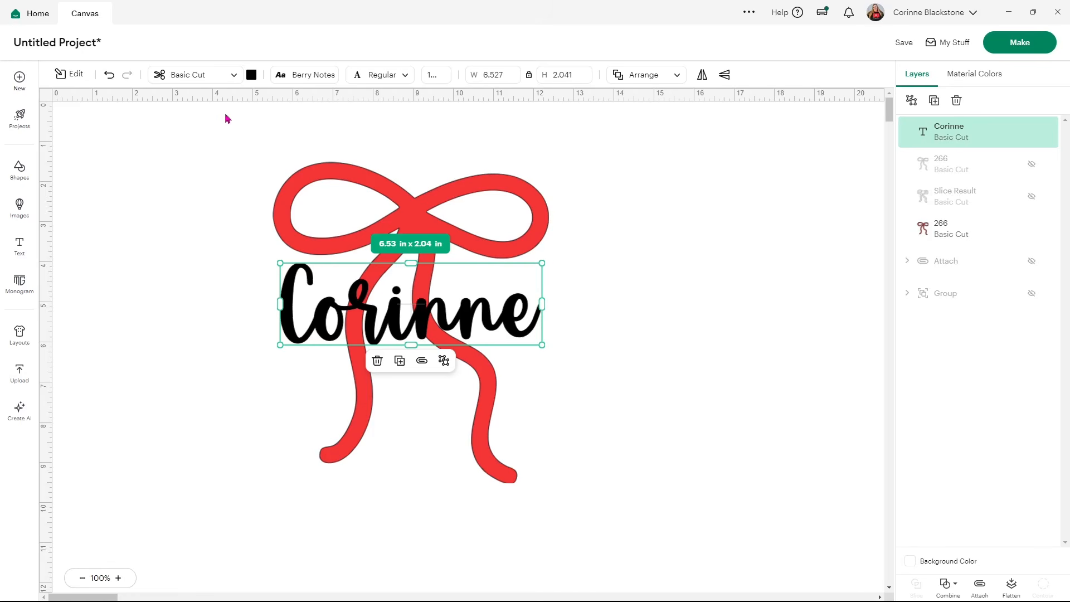
left_click(68, 74)
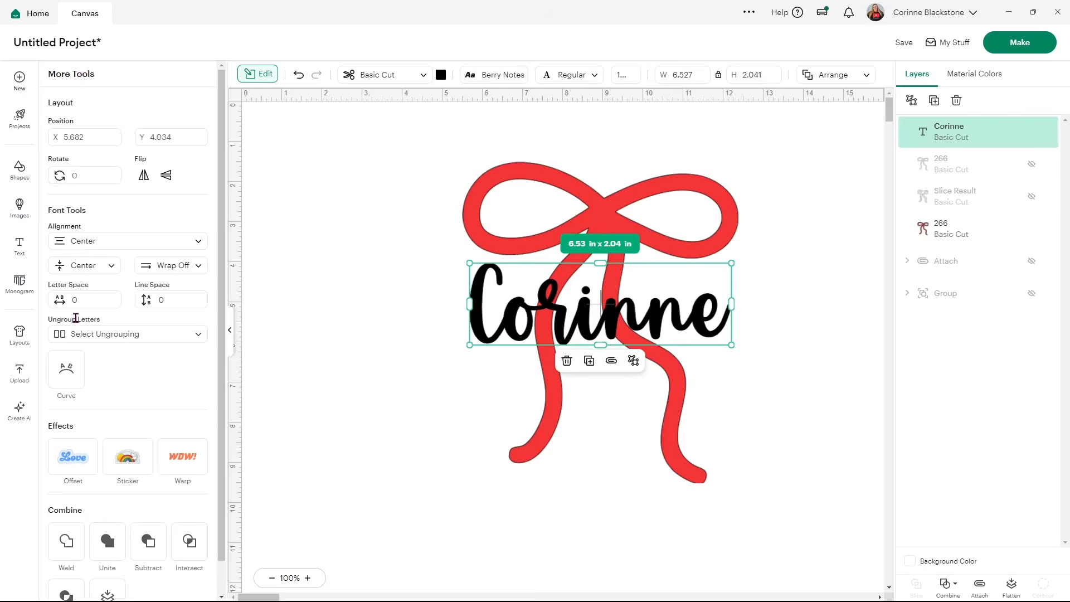
left_click(73, 456)
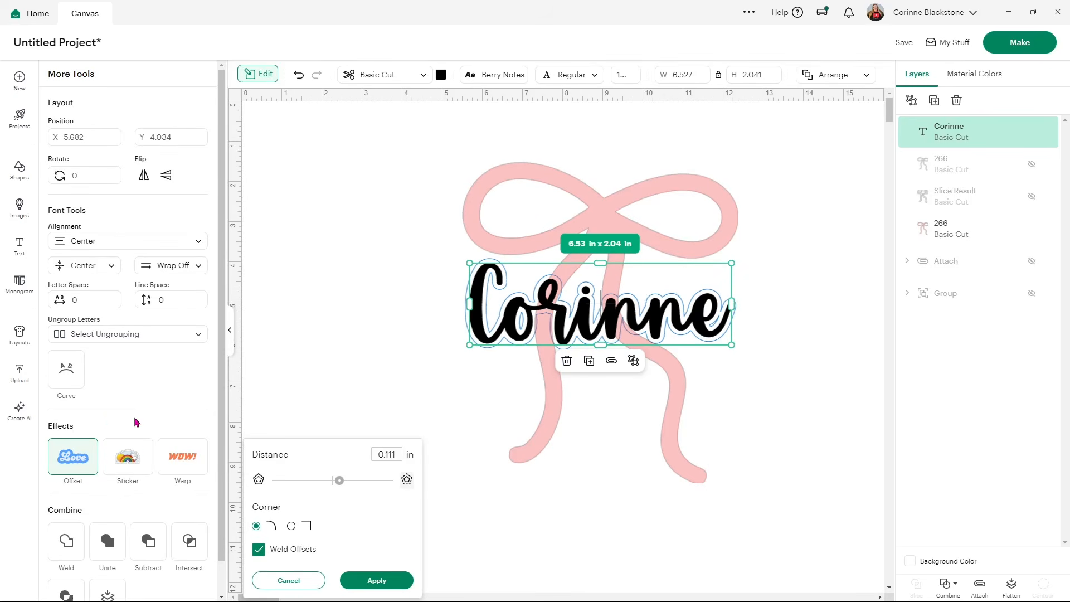
left_click(385, 582)
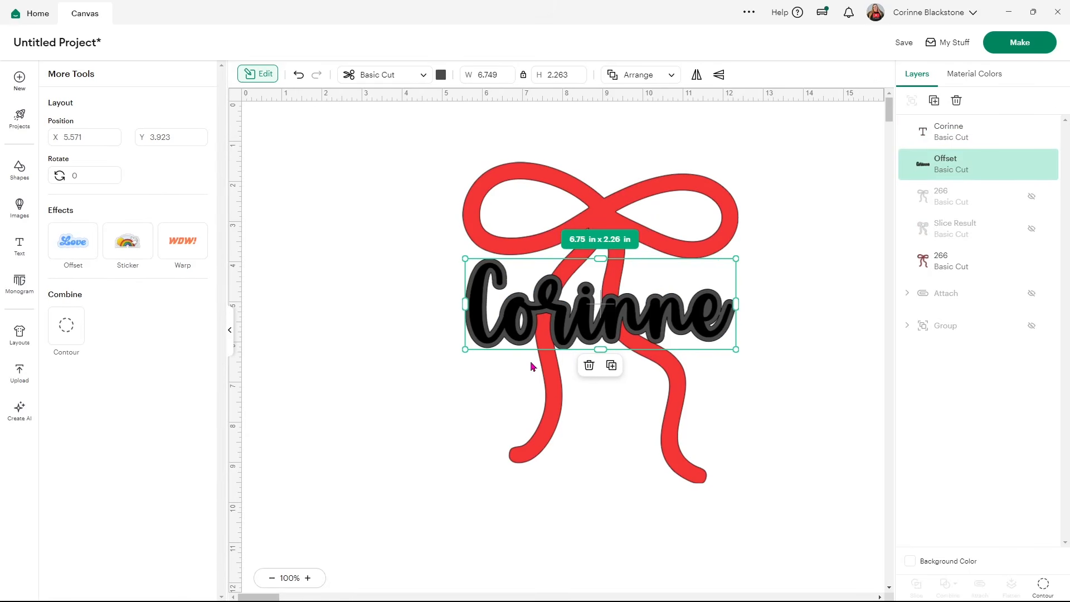
Slice the name's offset out of the red bow and delete the three leftover slice pieces.
left_click(935, 271, "shift")
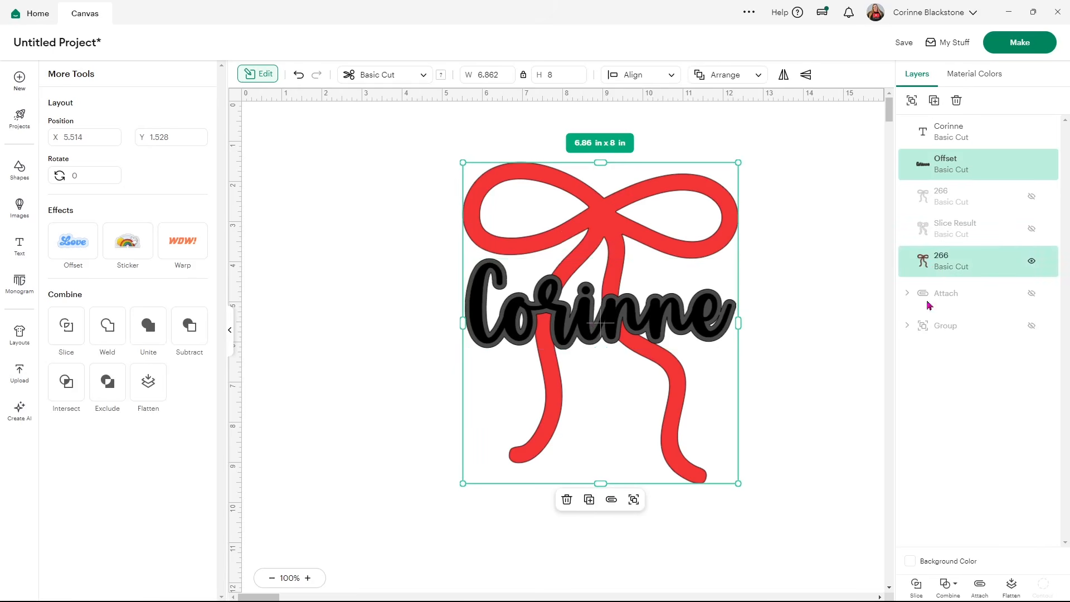
left_click(917, 585)
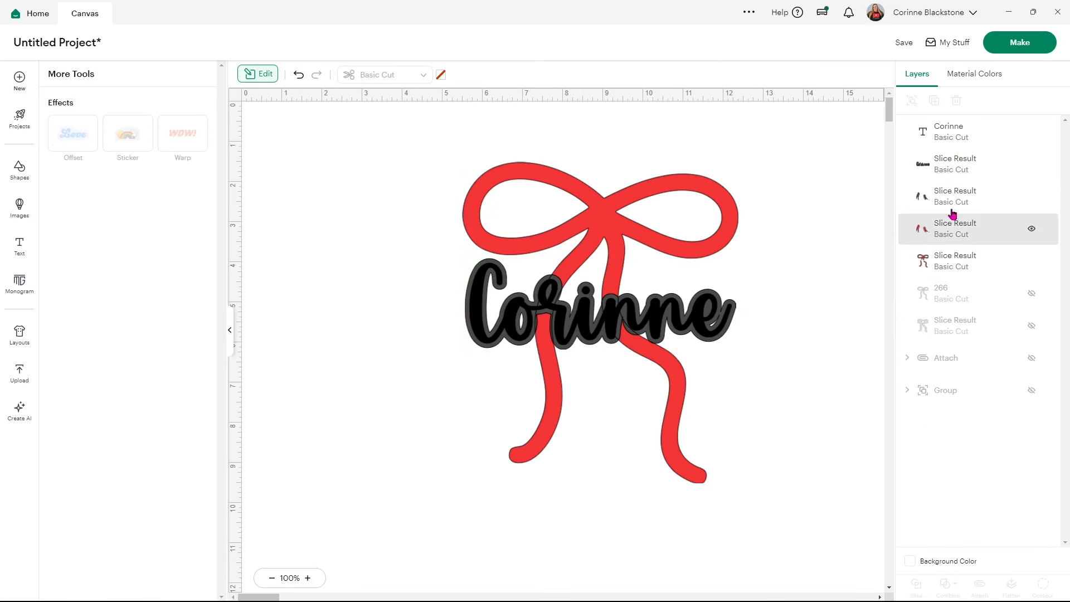
left_click(952, 167)
key("Delete")
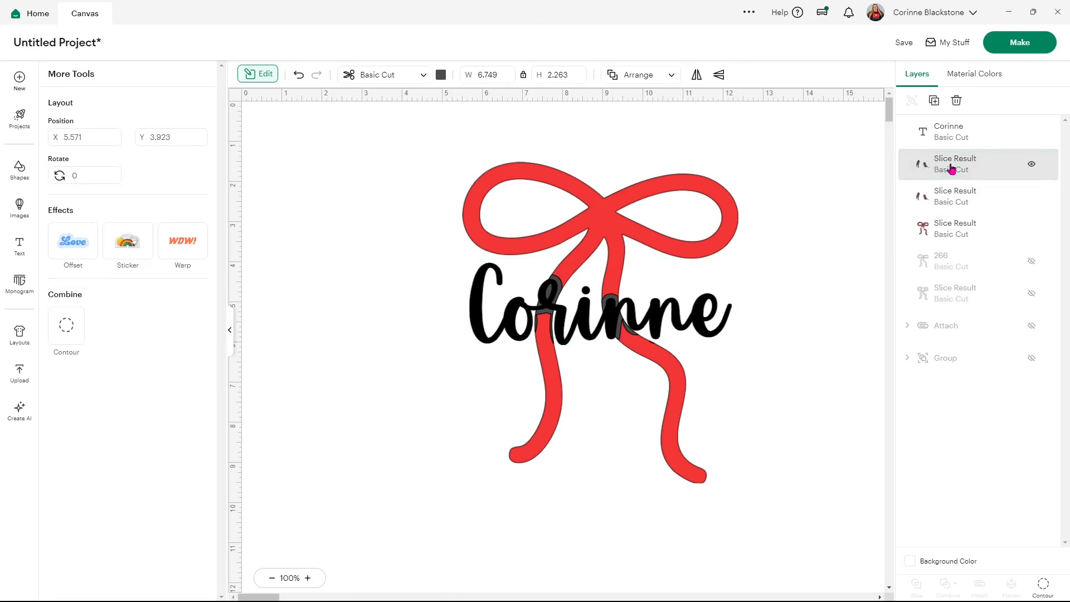
left_click(951, 168)
key("Delete")
left_click(952, 167)
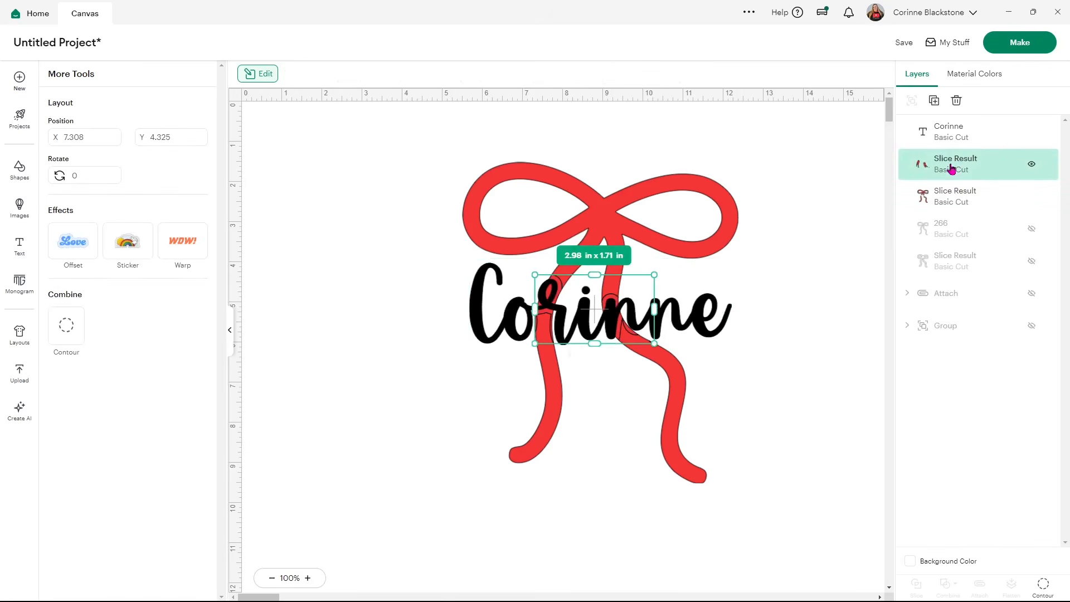
key("Delete")
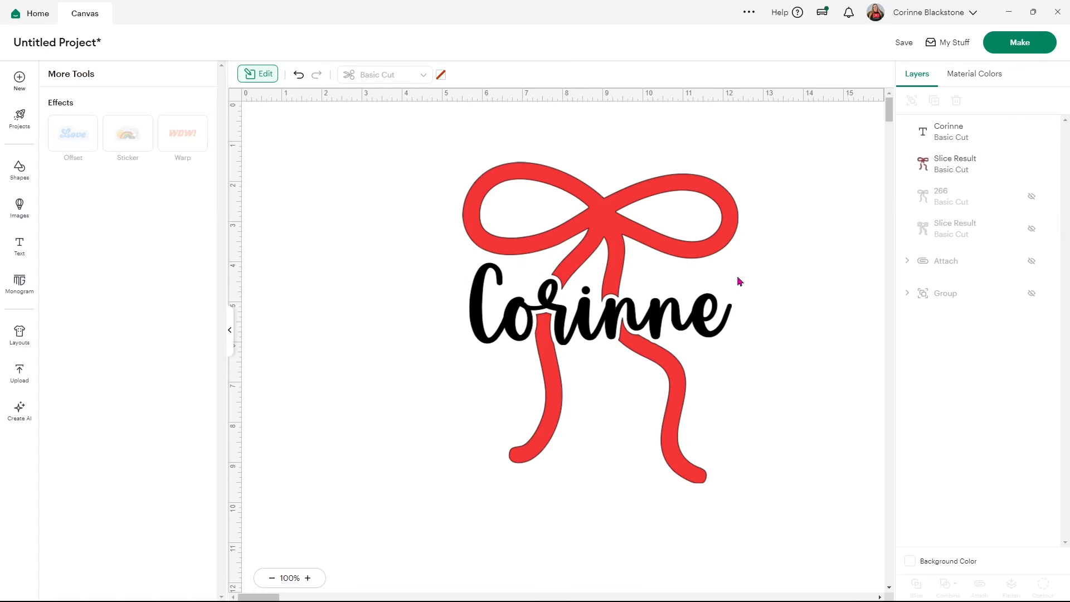
Add a 0.111 in rounded, welded offset around the cut bow and the name together.
left_click(229, 329)
left_click_drag(614, 406, 311, 211)
left_click(71, 75)
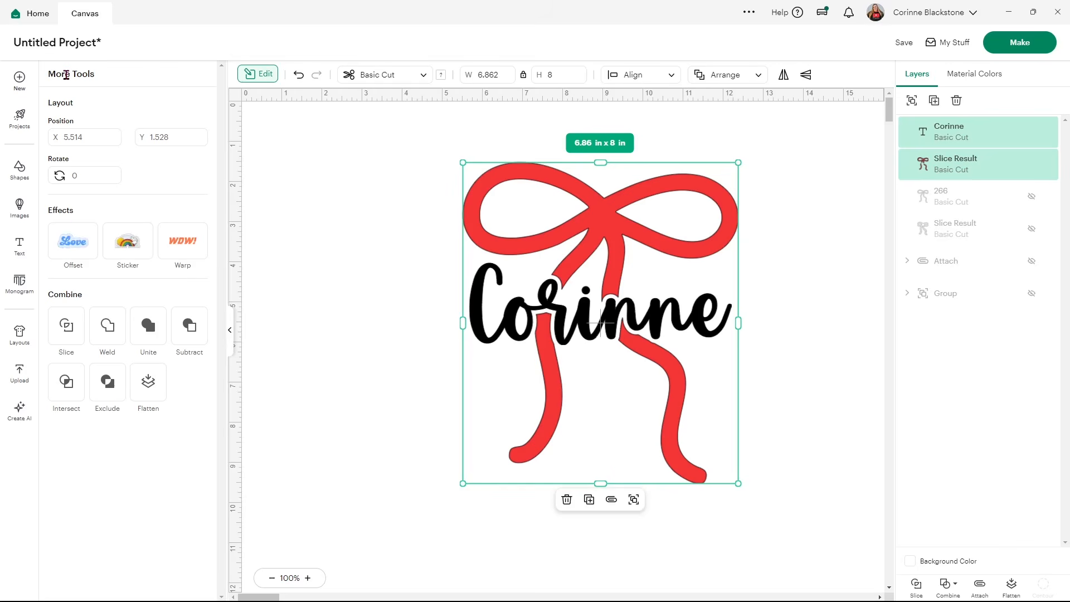
left_click(74, 250)
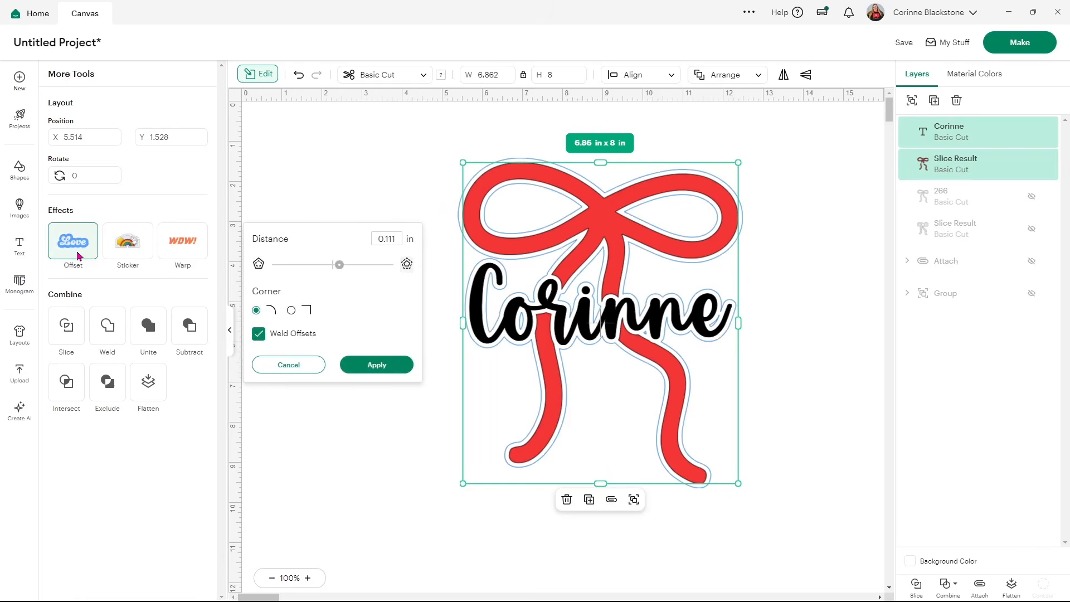
left_click(368, 367)
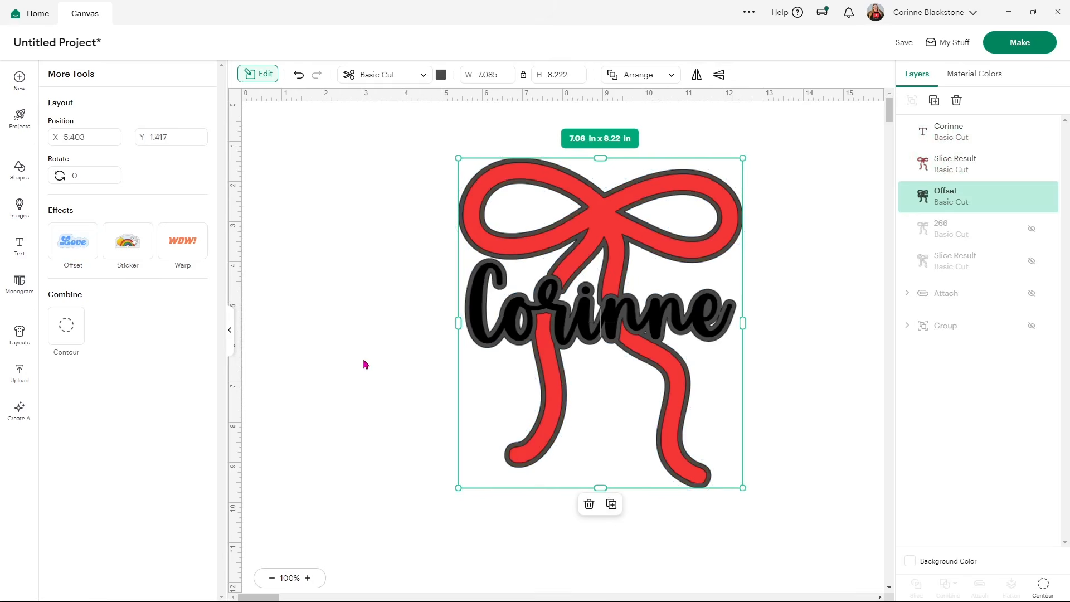
Colour the combined offset light yellow and add a second 0.111 in rounded offset around it.
left_click(441, 76)
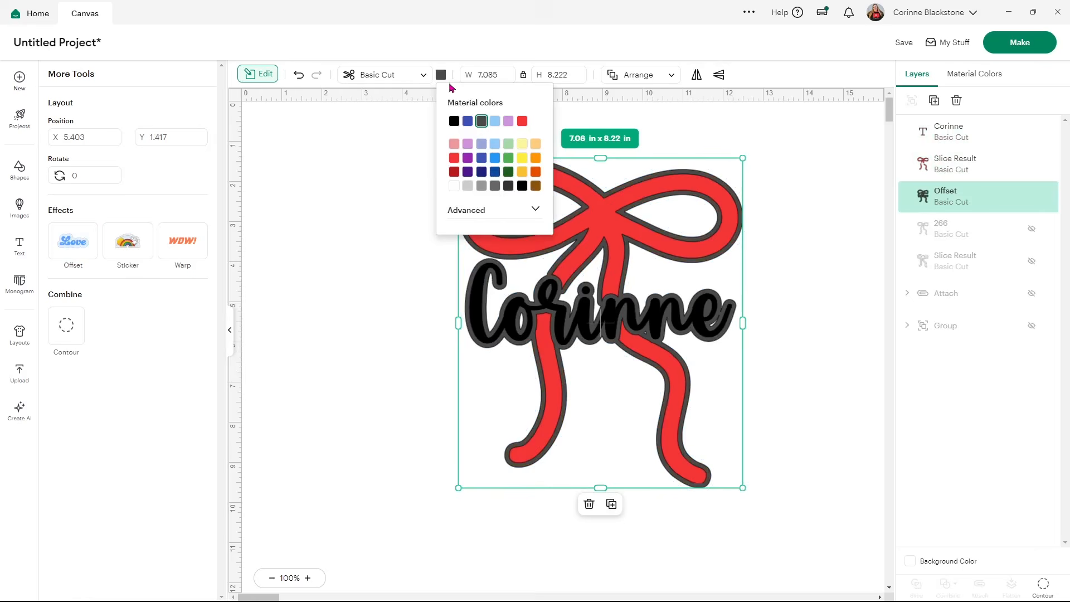
left_click(522, 145)
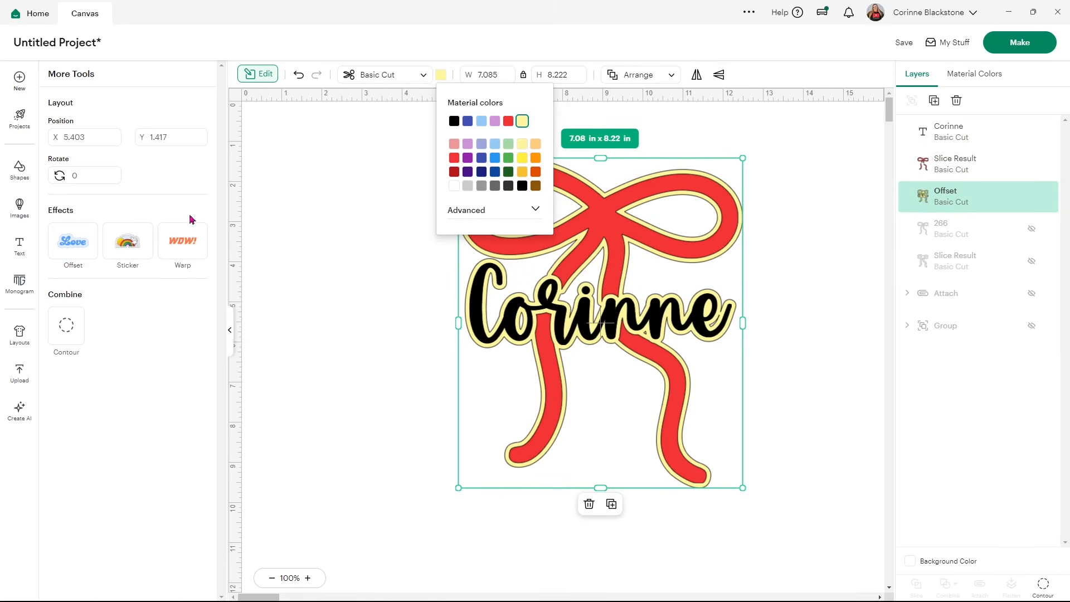
left_click(73, 241)
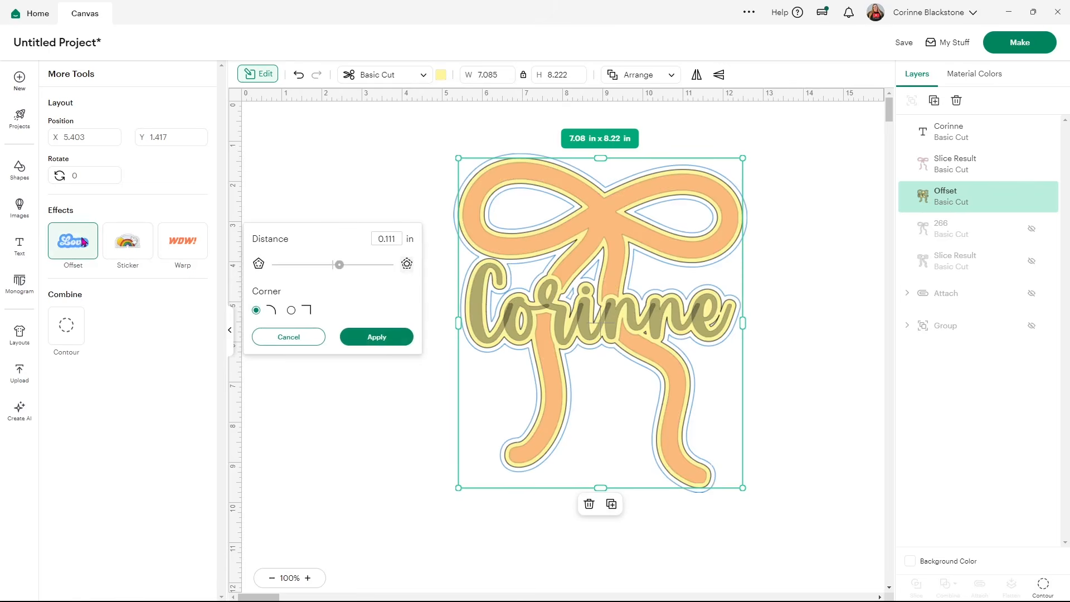
left_click(392, 338)
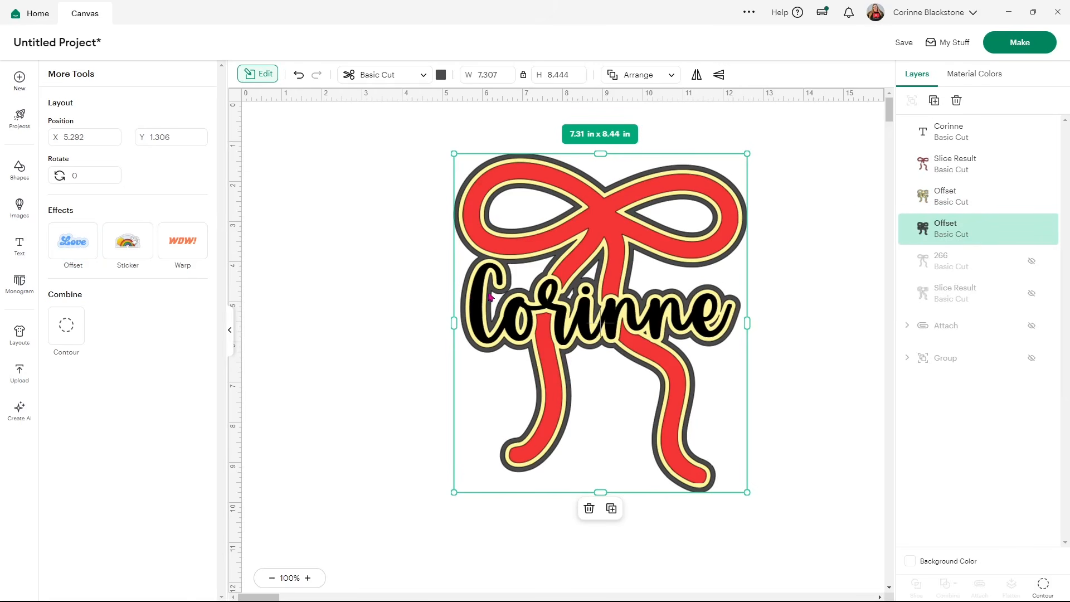
Slice the yellow offset out of the larger dark offset and delete the two inner slice pieces.
left_click(952, 204, "shift")
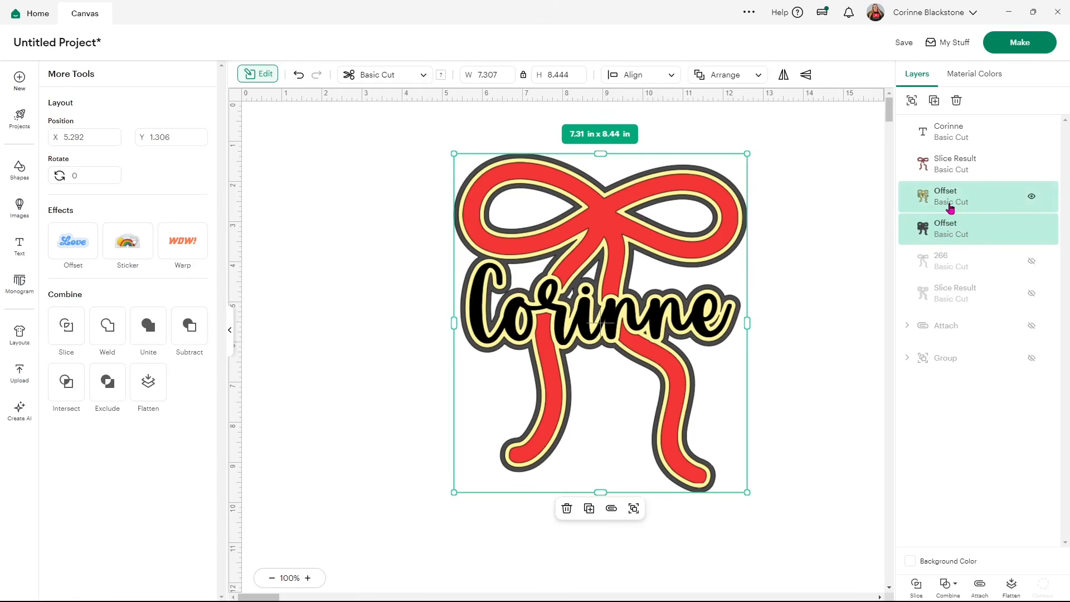
left_click(917, 585)
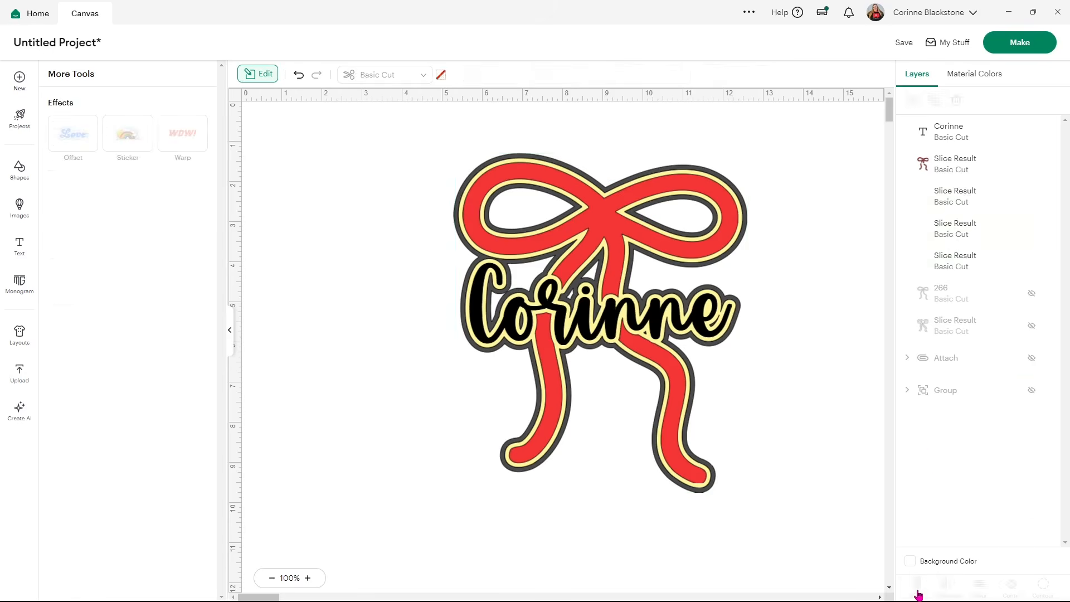
left_click(951, 195)
key("Delete")
left_click(951, 195)
key("Delete")
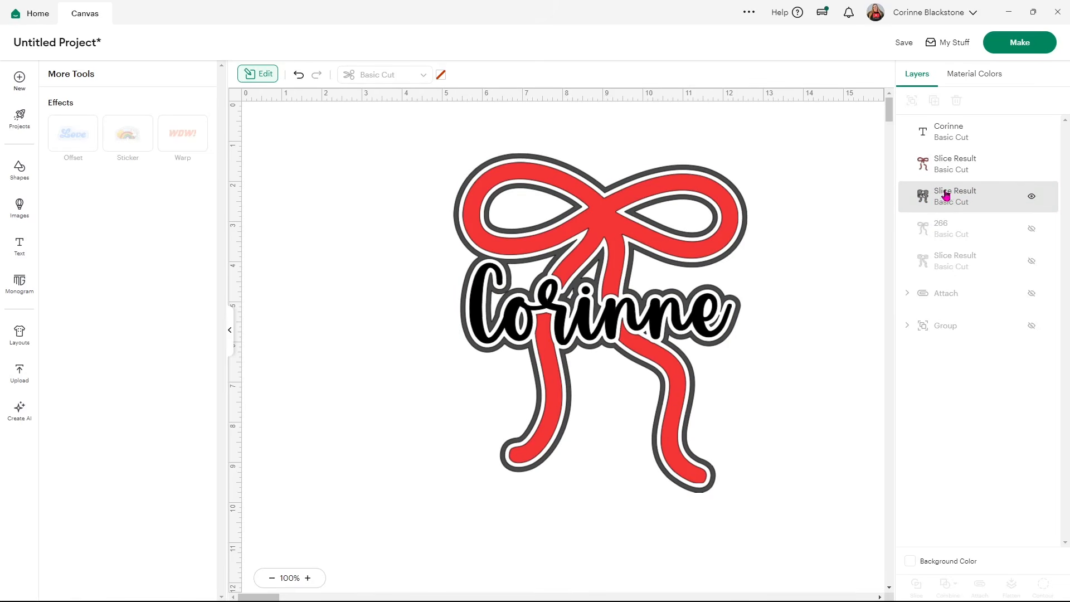
Recolour the remaining outer outline around the bow and name blue.
left_click(945, 195)
left_click(441, 75)
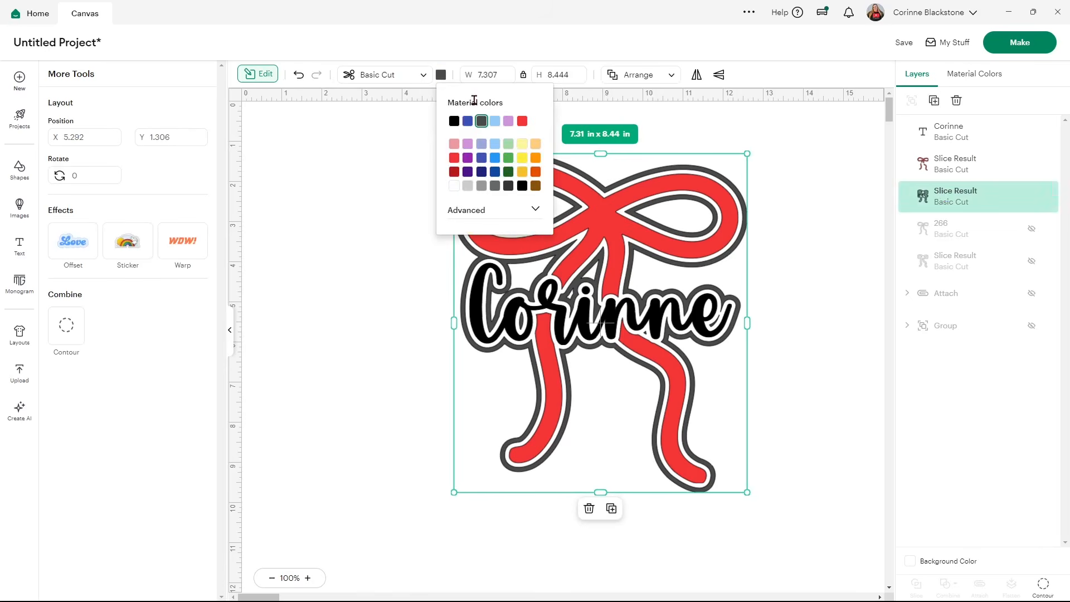
left_click(467, 122)
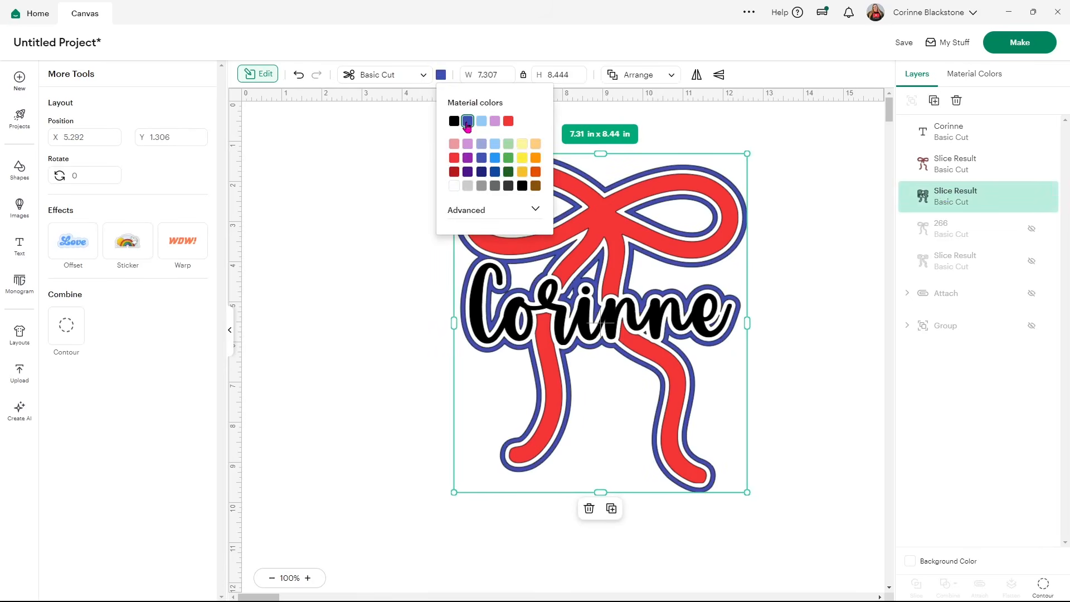
left_click(230, 331)
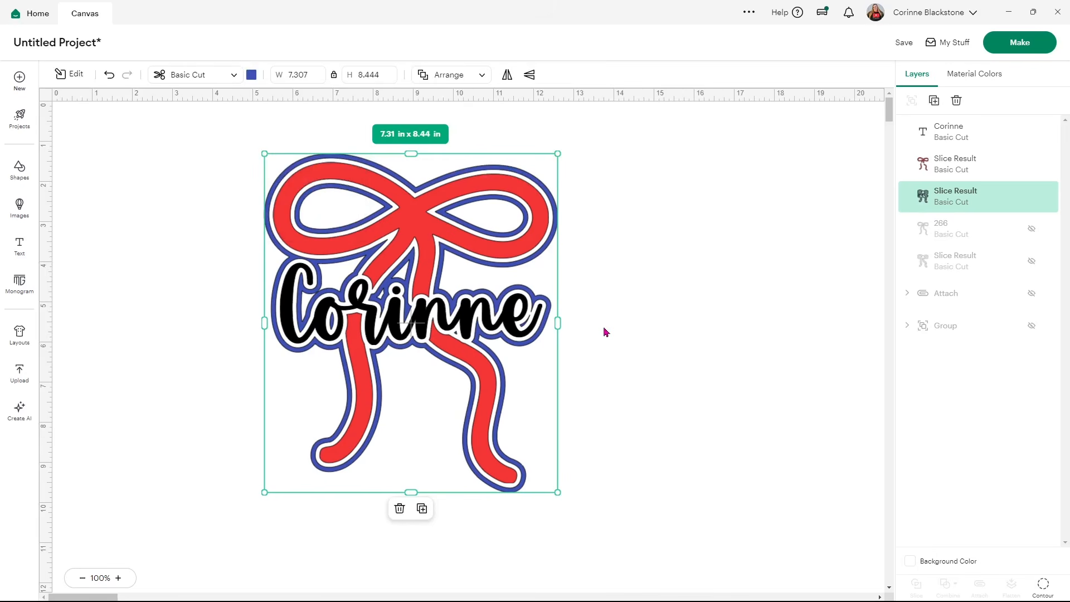
Set the canvas background to black and recolour the name across the bow white.
left_click(909, 560)
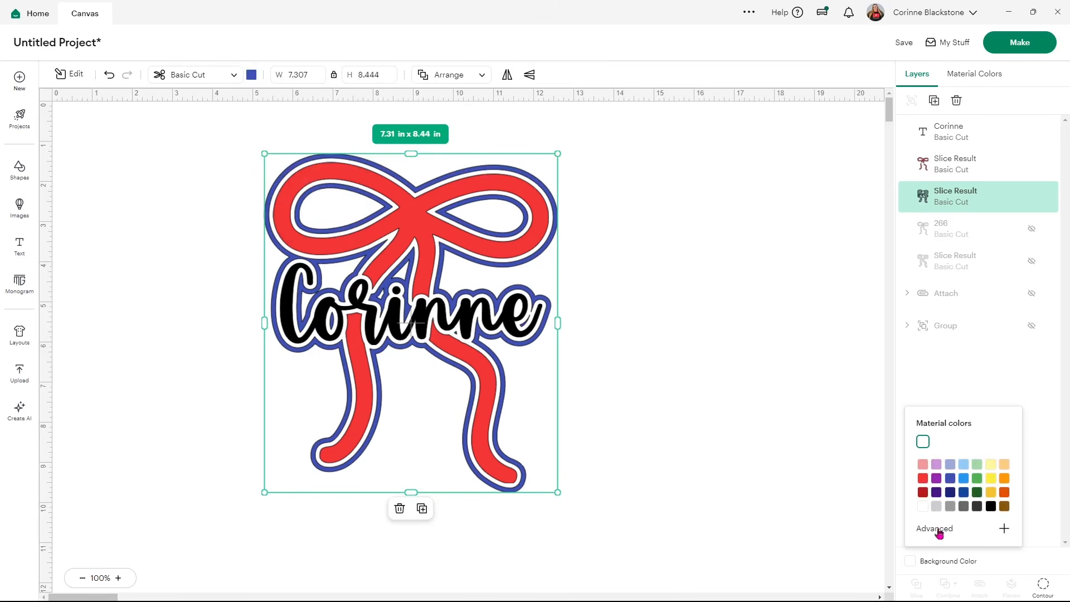
left_click(990, 507)
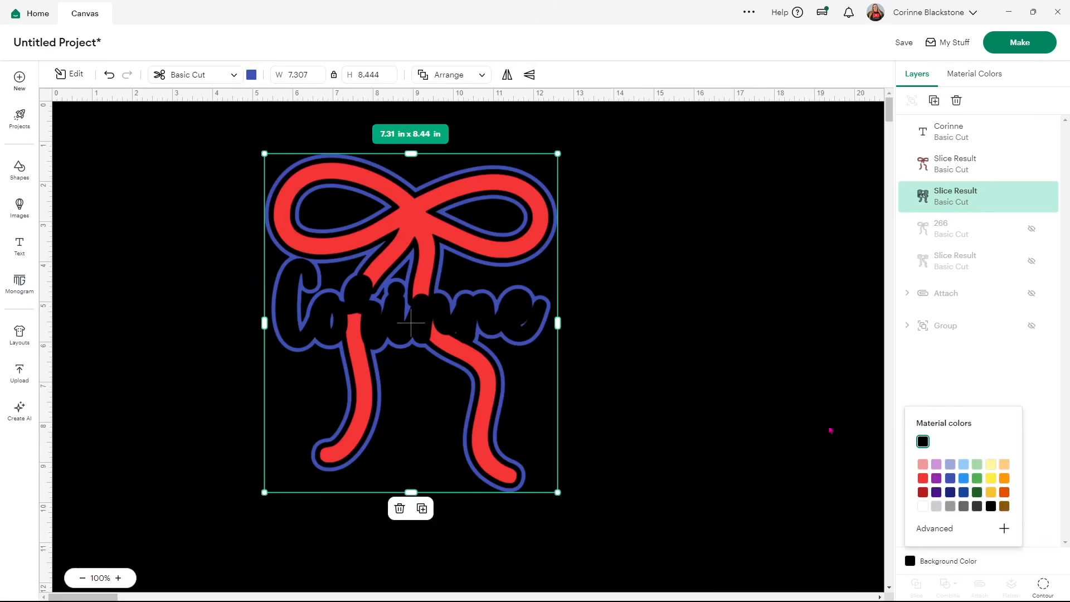
left_click(940, 133)
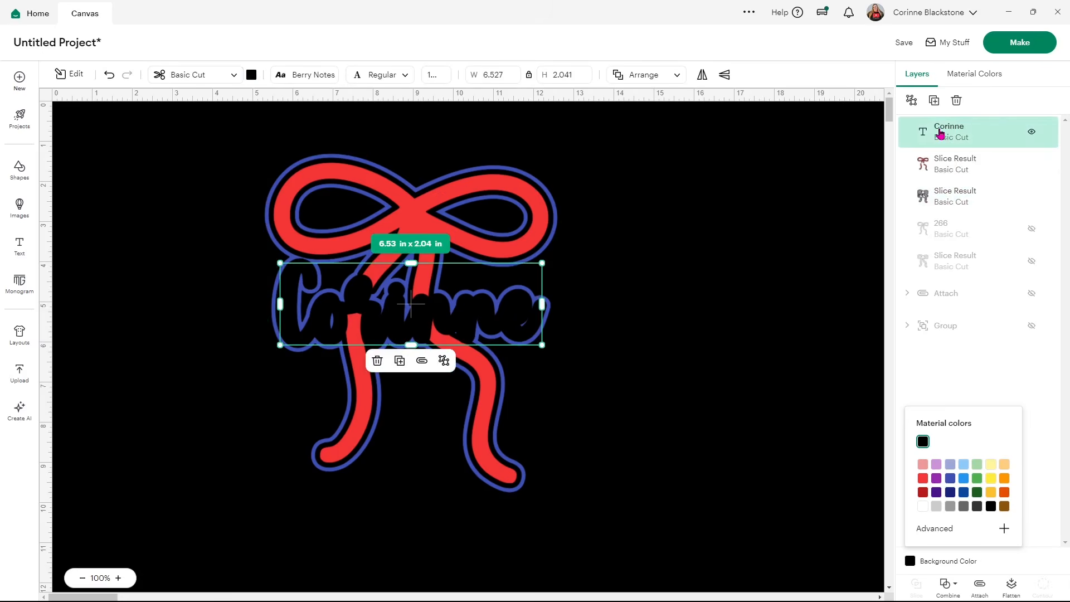
left_click(252, 75)
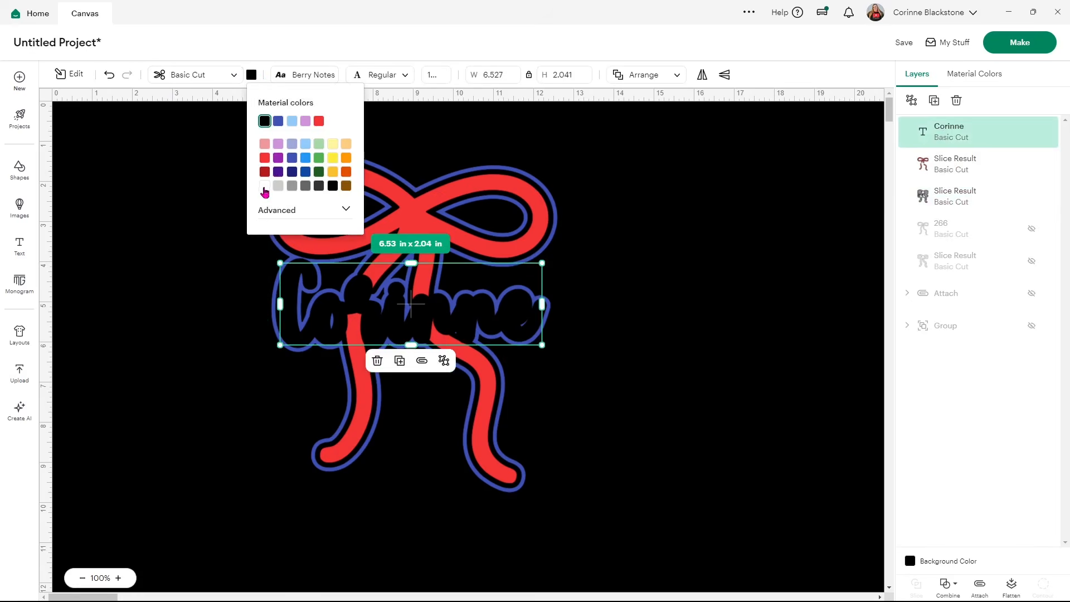
left_click(265, 186)
left_click(599, 308)
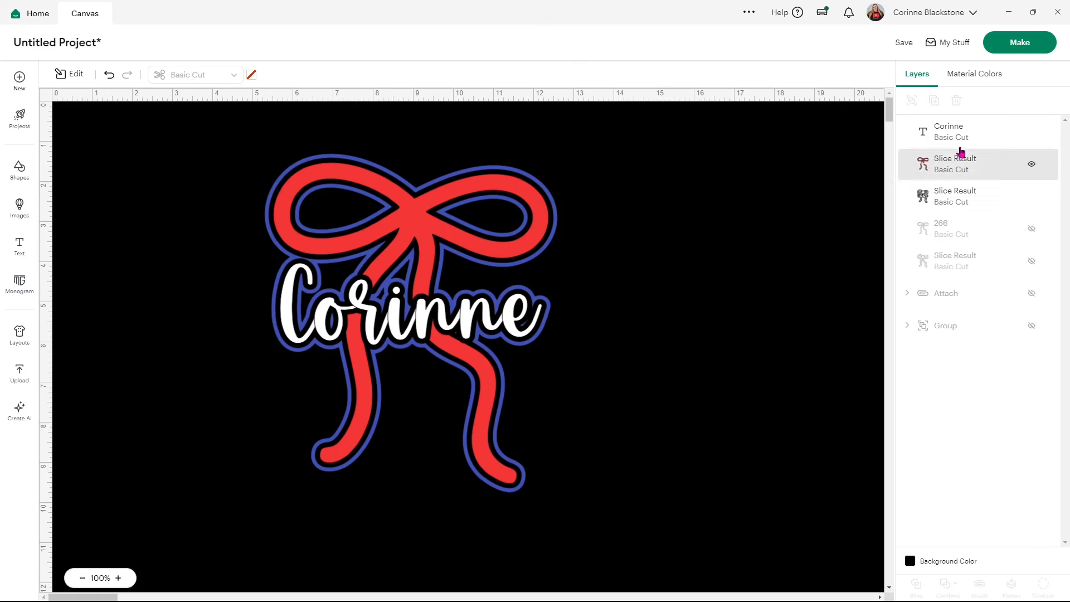
Combine the letters of the white name with Unite.
left_click(962, 145)
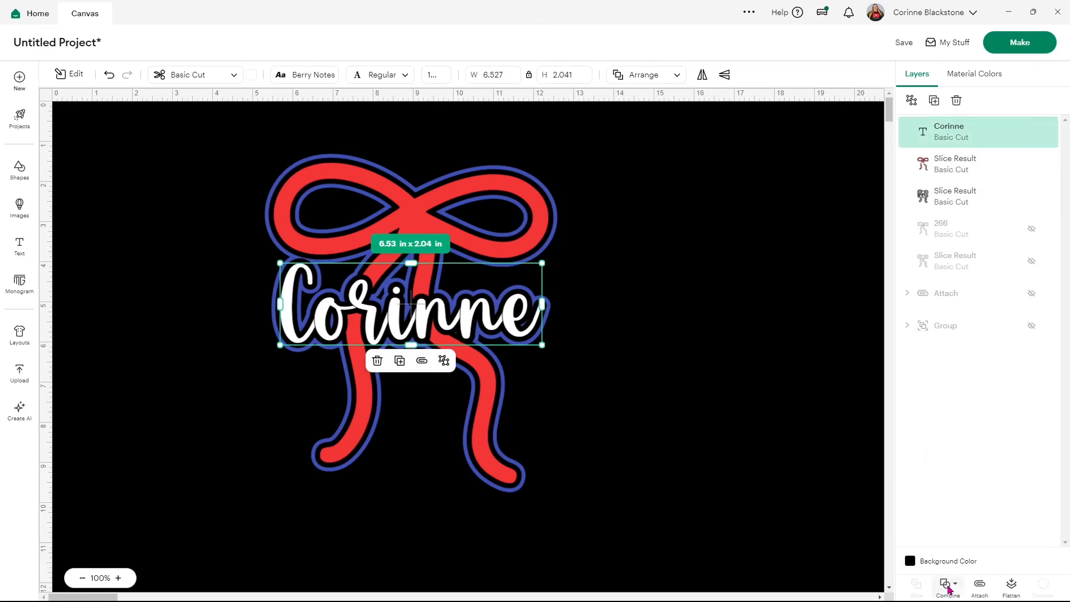
left_click(947, 583)
left_click(985, 500)
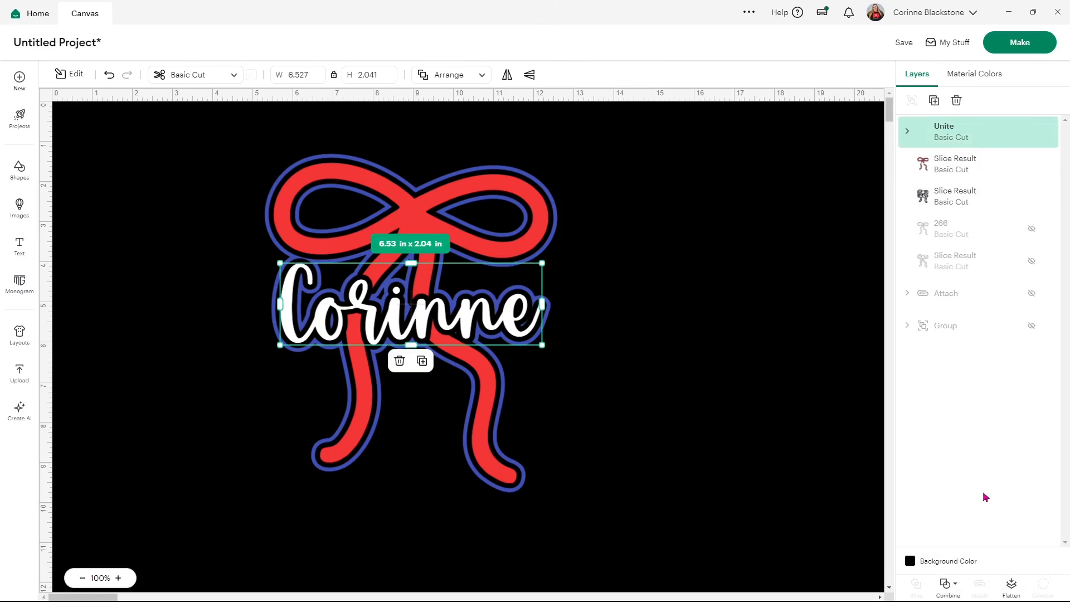
left_click(709, 302)
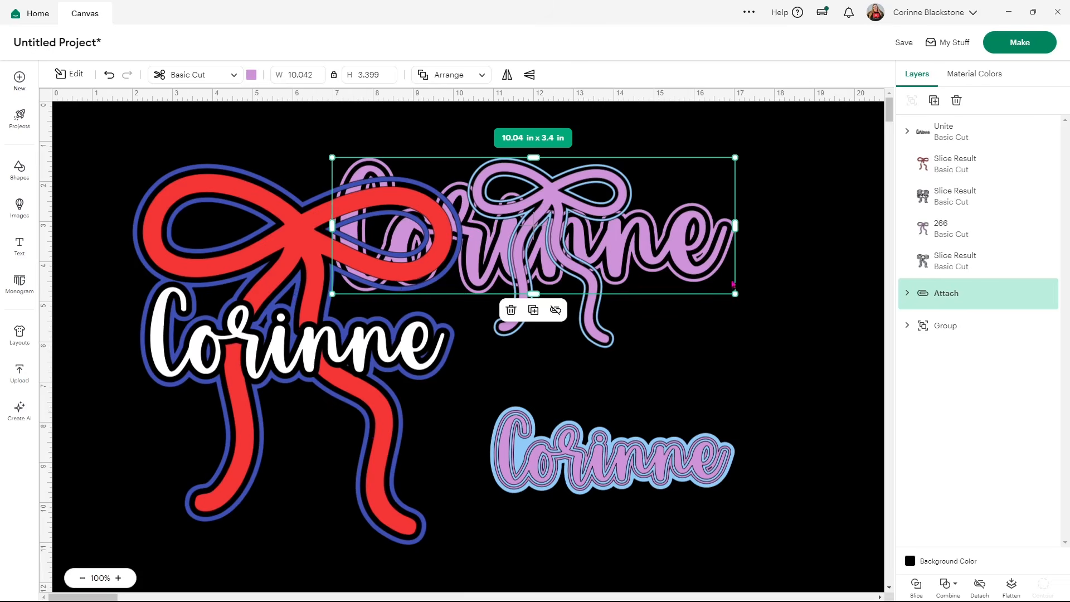
Separate the overlapping purple designs by moving the large attached name up and right and the small outlined bow below its end.
left_click_drag(703, 262, 819, 230)
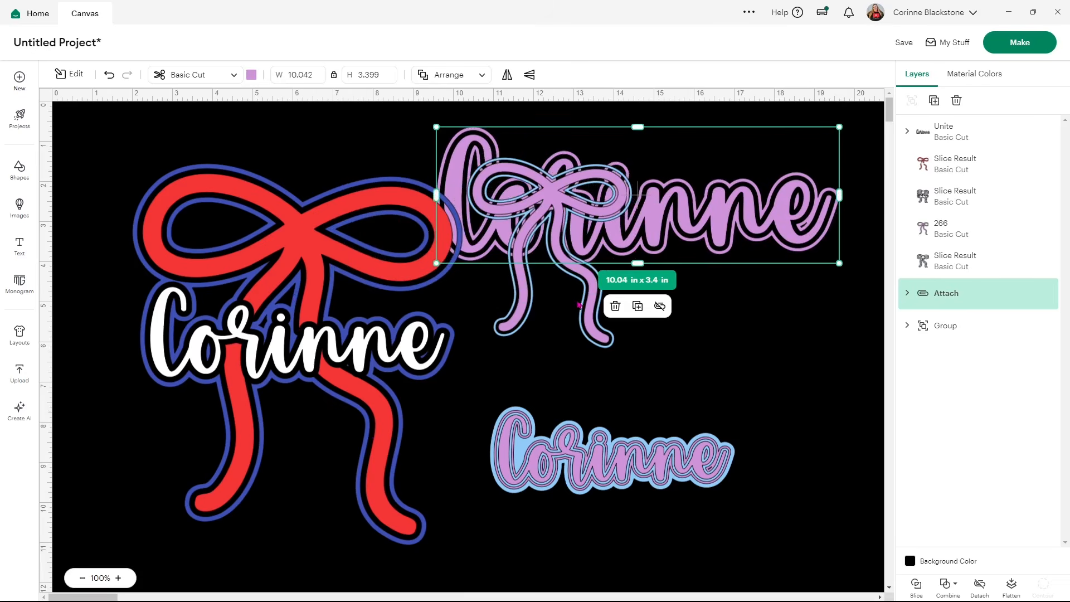
left_click(640, 375)
left_click(568, 334)
left_click_drag(568, 333, 811, 439)
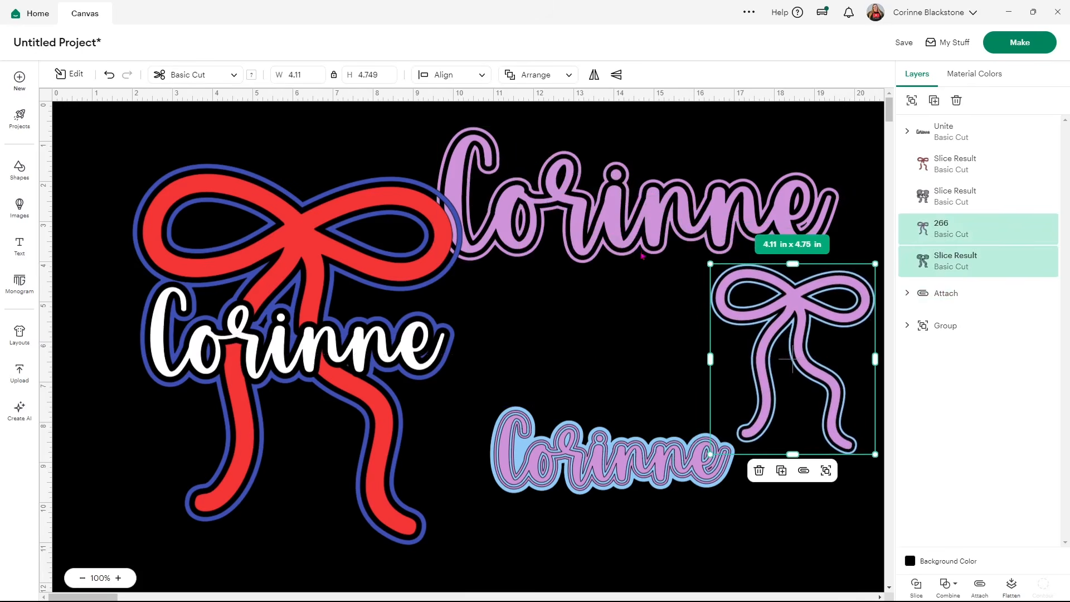
Recolour the large attached purple name black and change the canvas background to light grey.
left_click(616, 227)
left_click(253, 76)
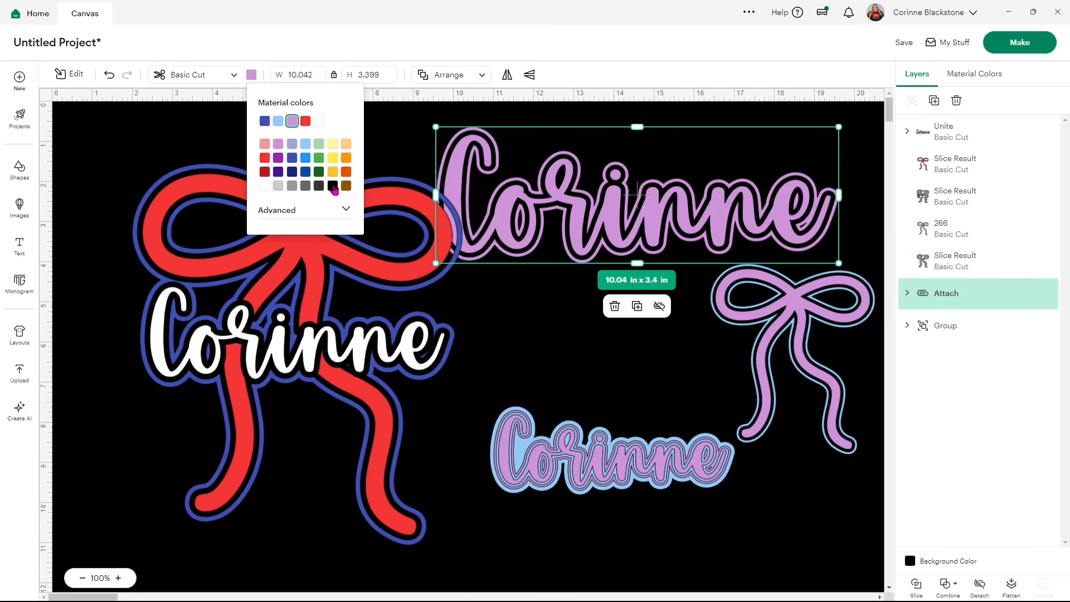
left_click(333, 186)
left_click(910, 561)
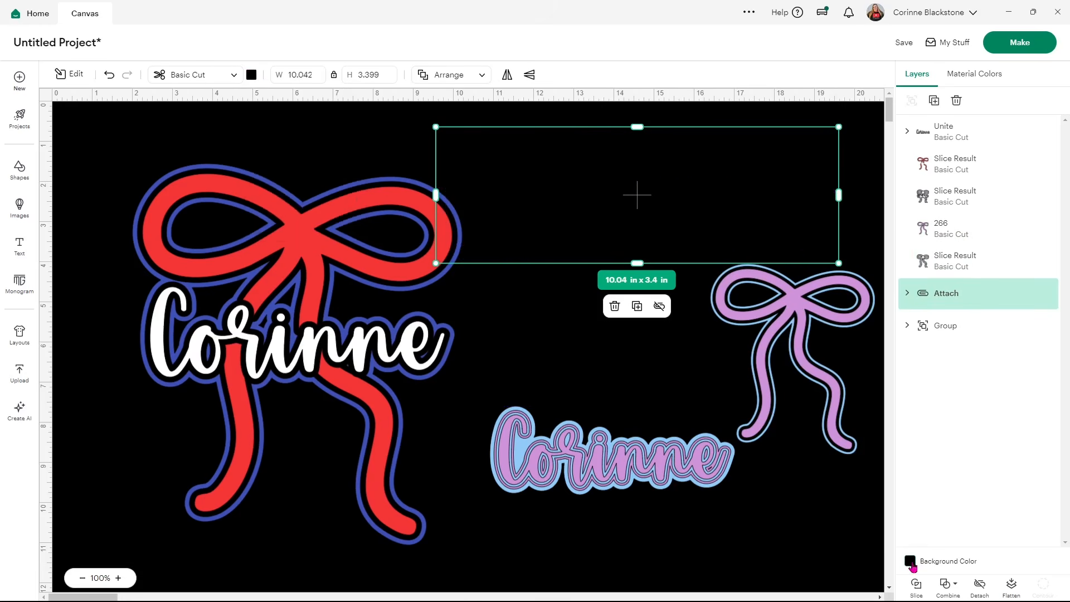
left_click(911, 561)
left_click(934, 506)
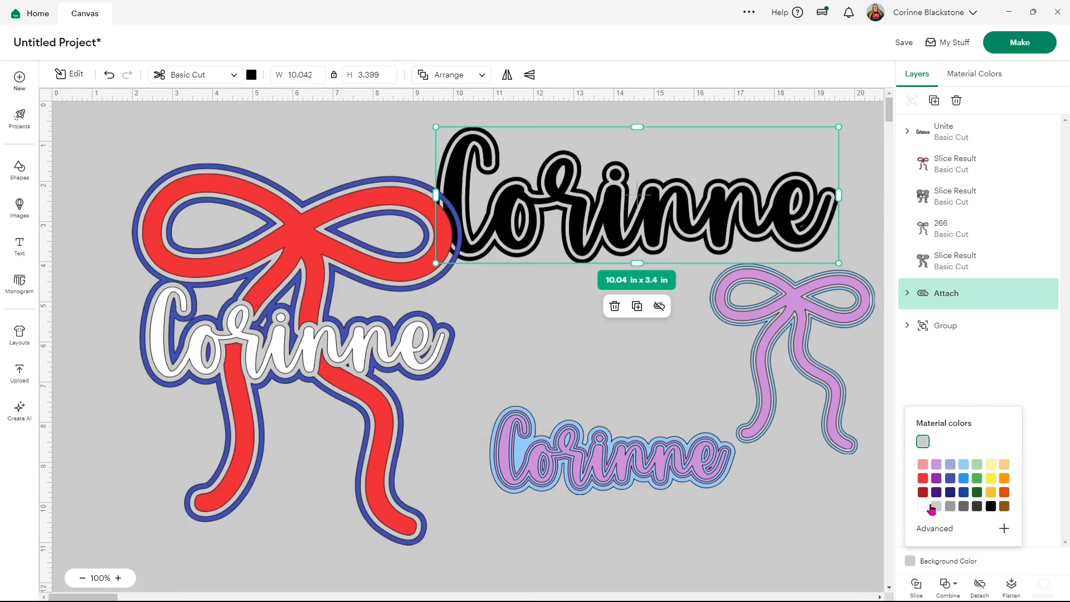
left_click(637, 403)
Recolour the attached name layers inside the small grouped name design light yellow.
left_click(784, 315)
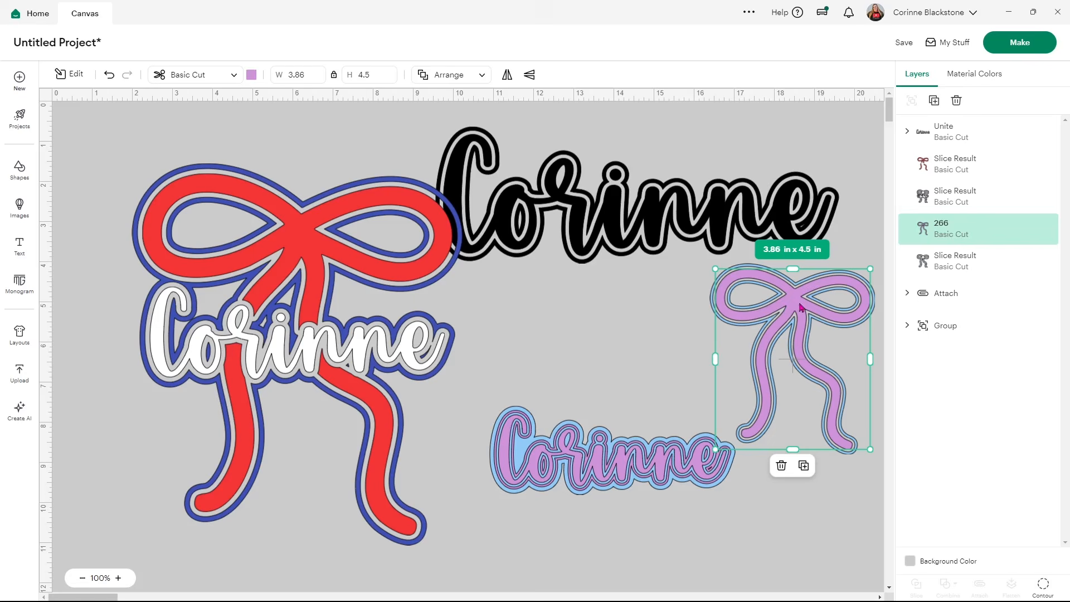
left_click(543, 462)
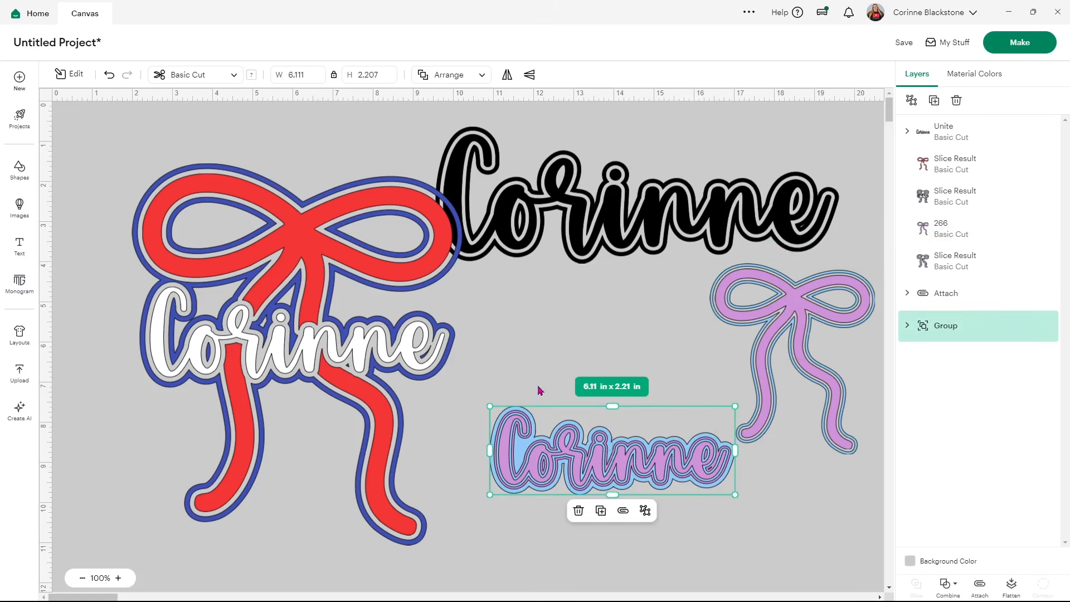
left_click(908, 329)
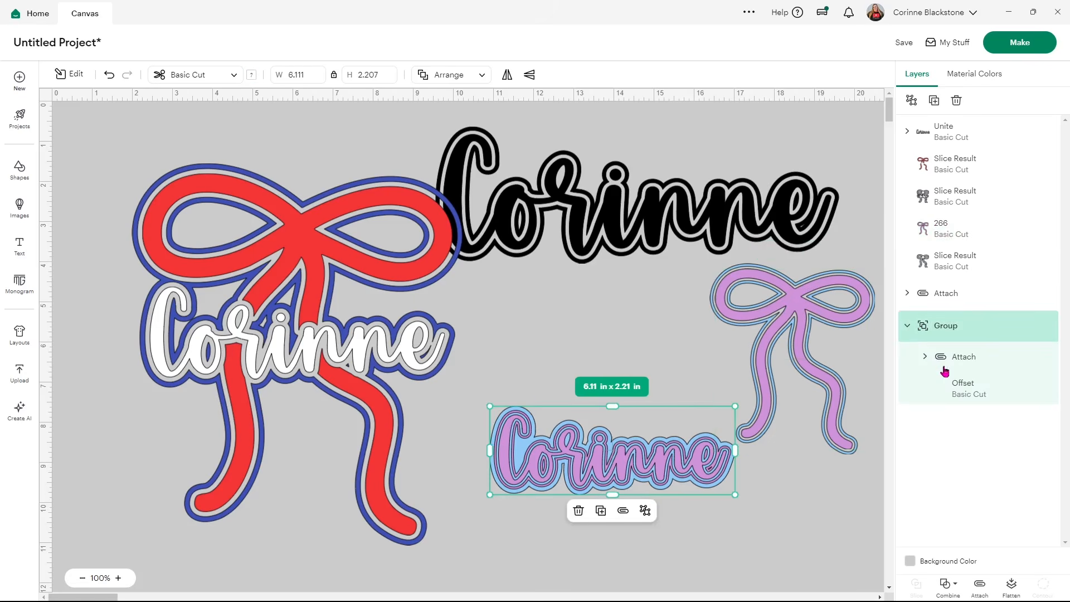
left_click(951, 360)
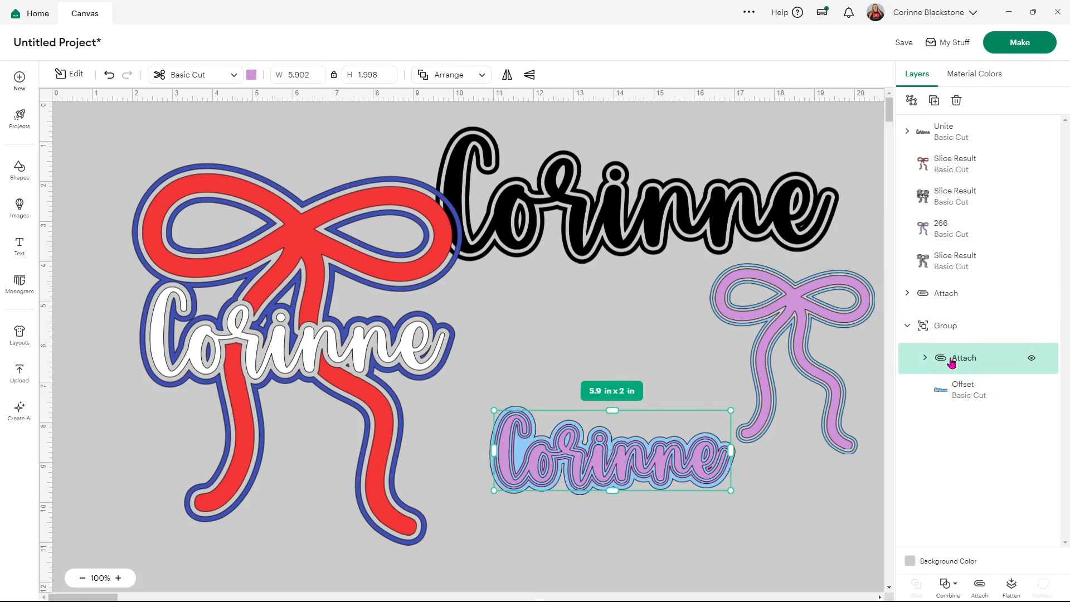
left_click(252, 75)
left_click(334, 145)
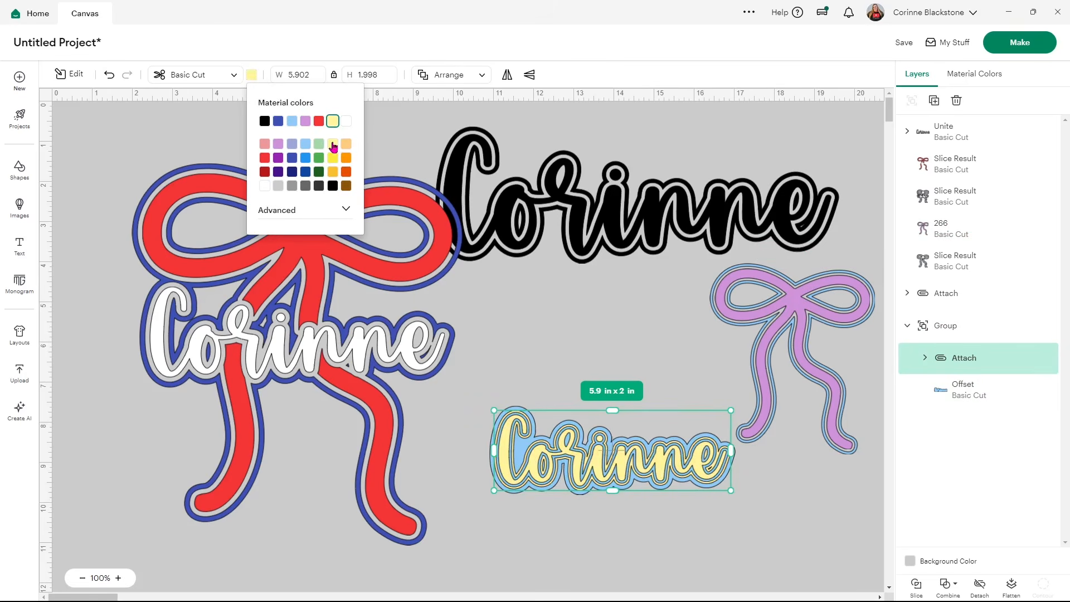
Recolour the offset backing of the small grouped name design orange.
left_click(952, 386)
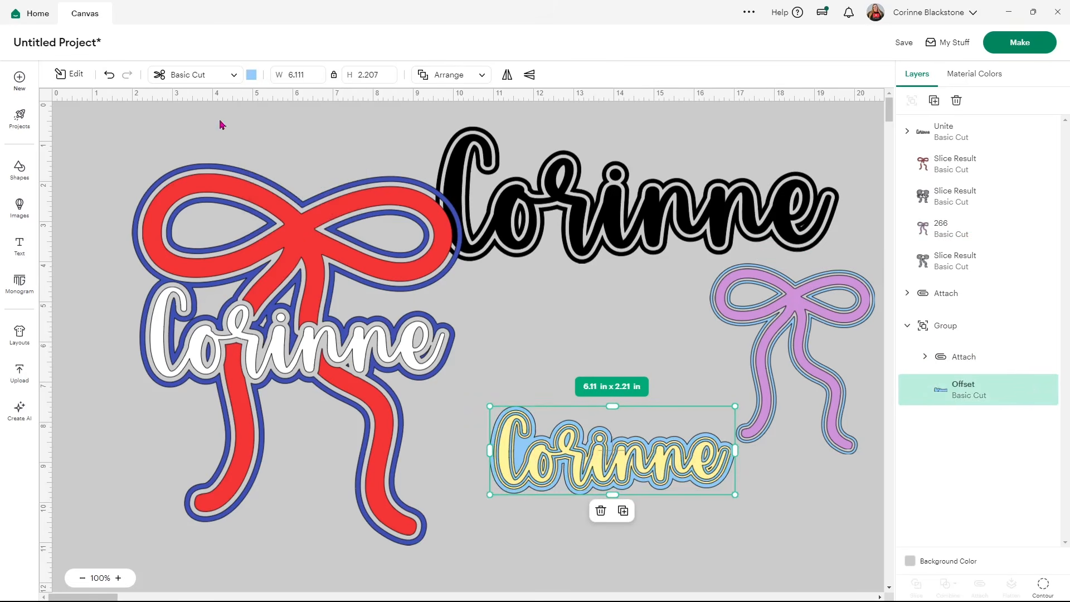
left_click(251, 75)
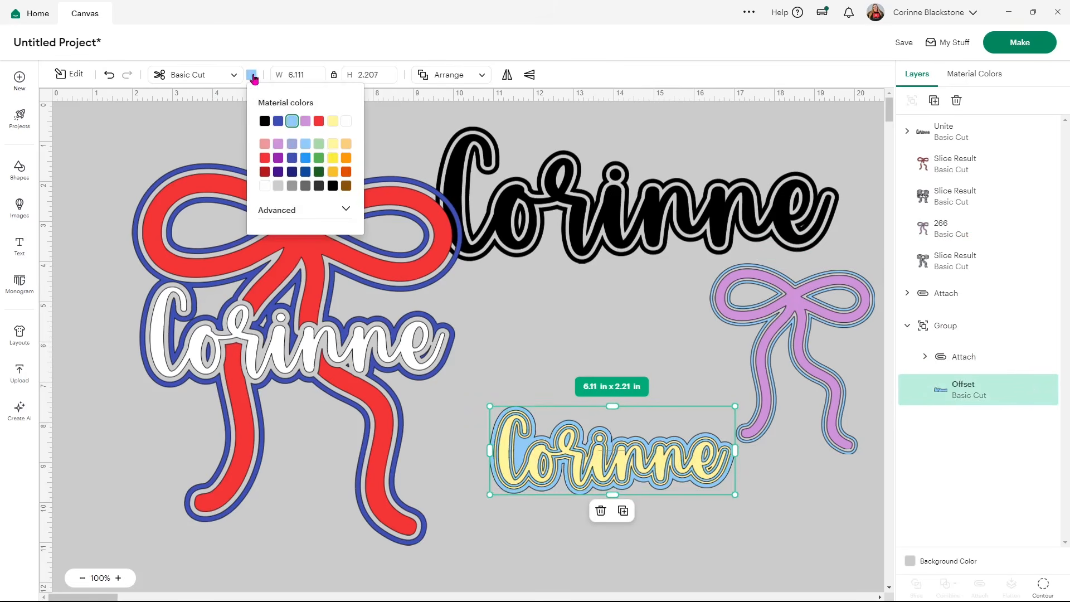
left_click(346, 158)
left_click(776, 520)
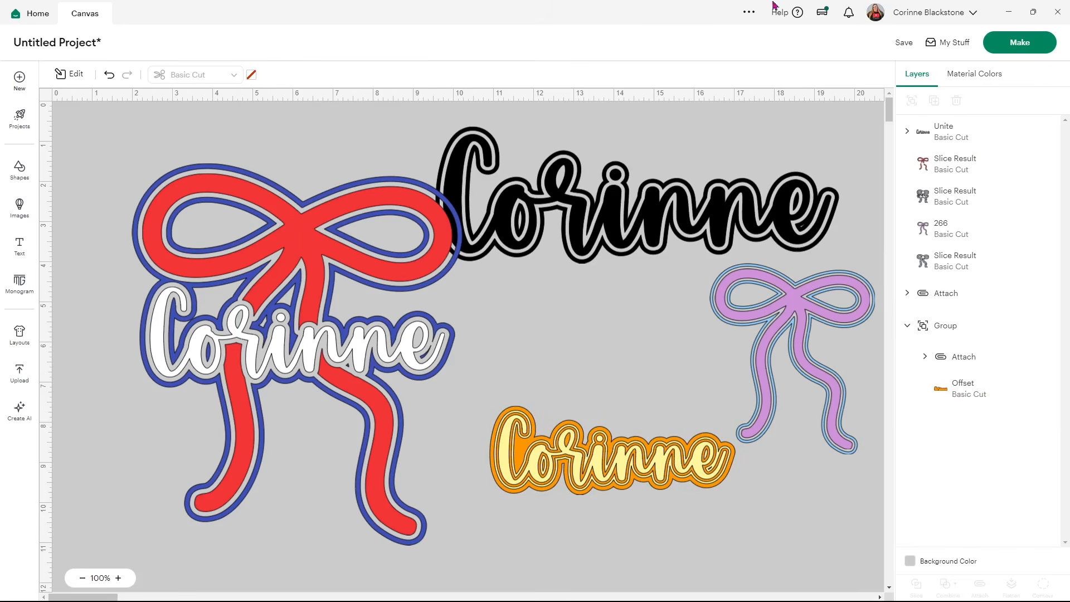
Save the project with the title "outline designs".
left_click(904, 43)
left_click(490, 80)
type("outline designs")
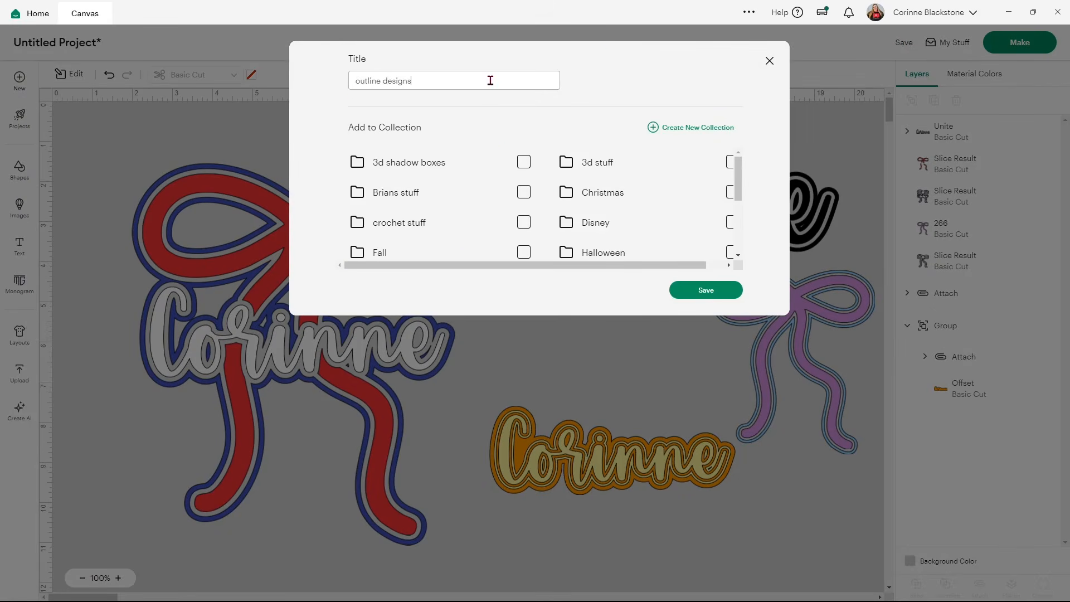
left_click(706, 290)
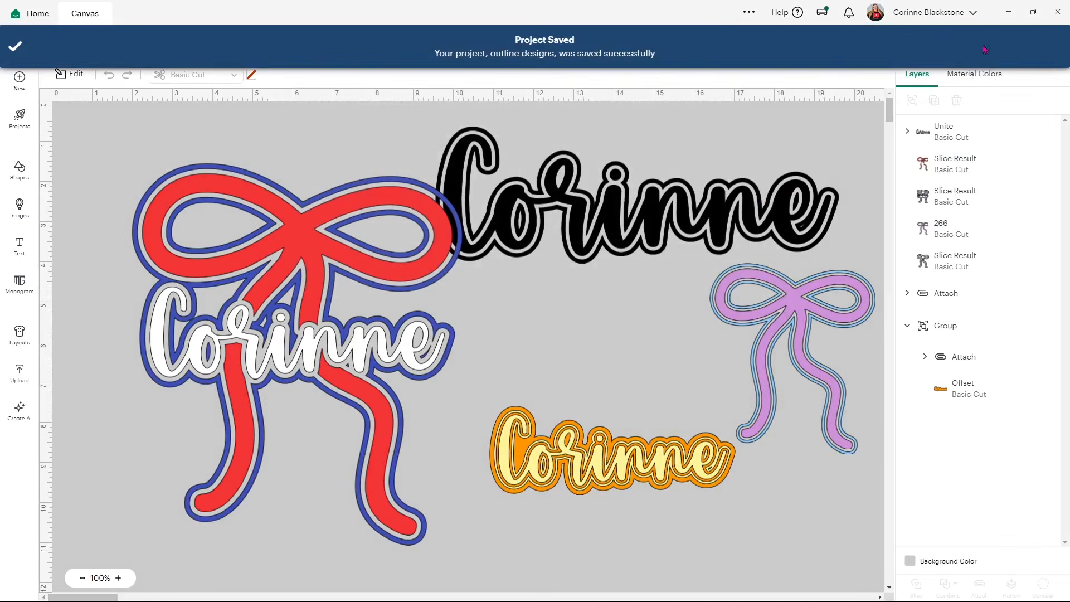
Prepare the project for making and examine the cut layout on each coloured mat, finishing back on the first mat.
left_click(1028, 42)
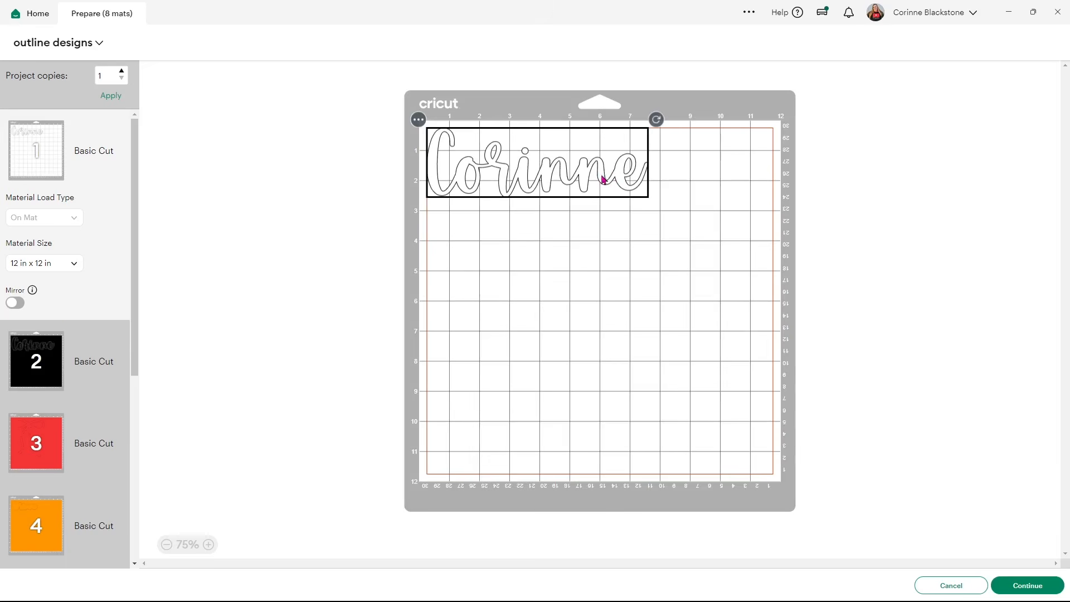
left_click(64, 335)
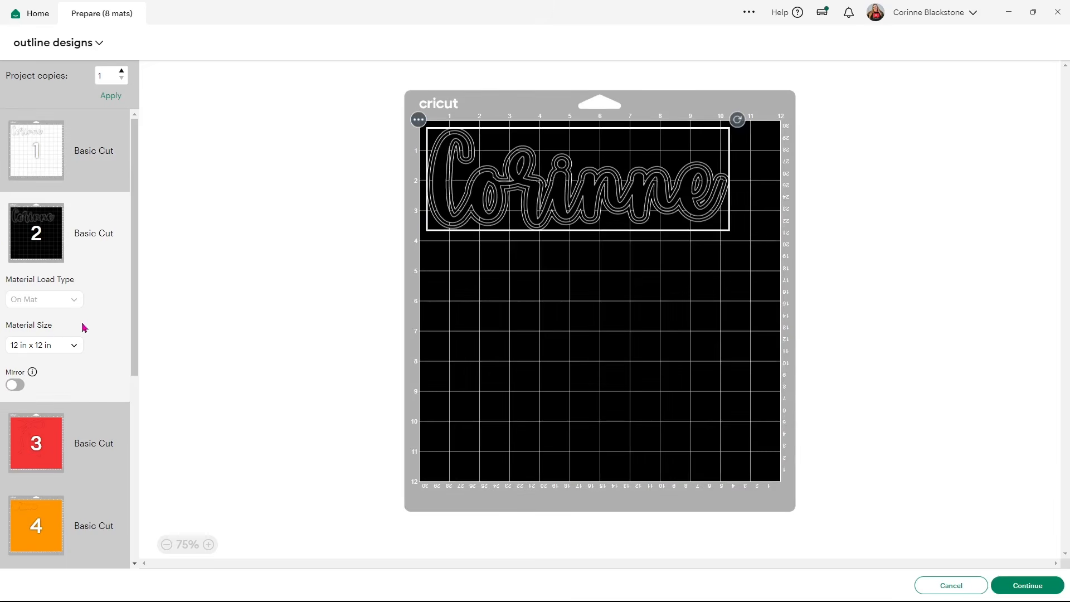
scroll(81, 330, "down", 3)
left_click(65, 334)
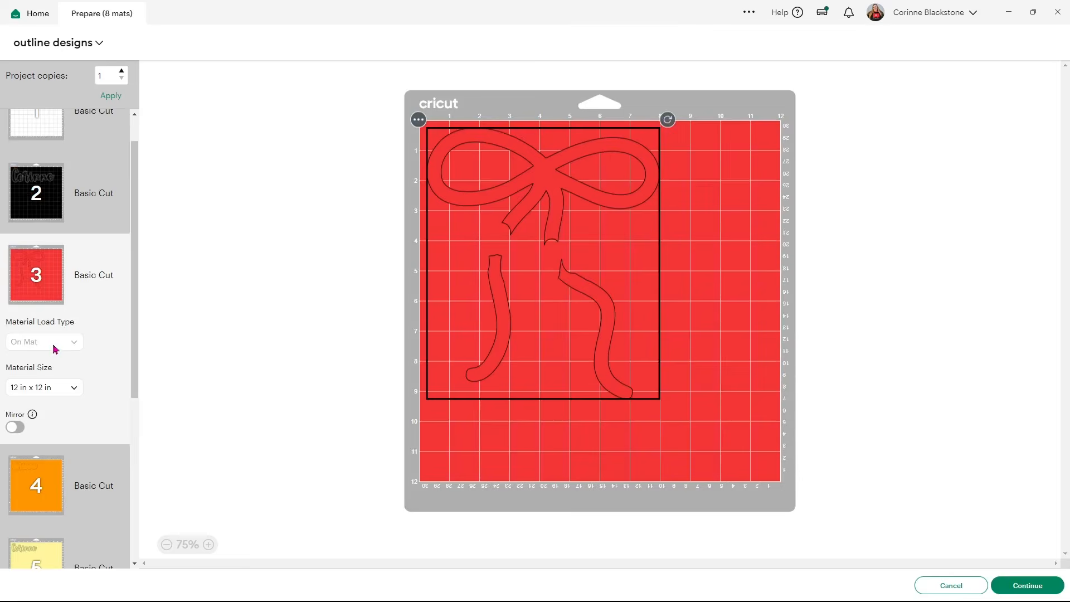
left_click(48, 474)
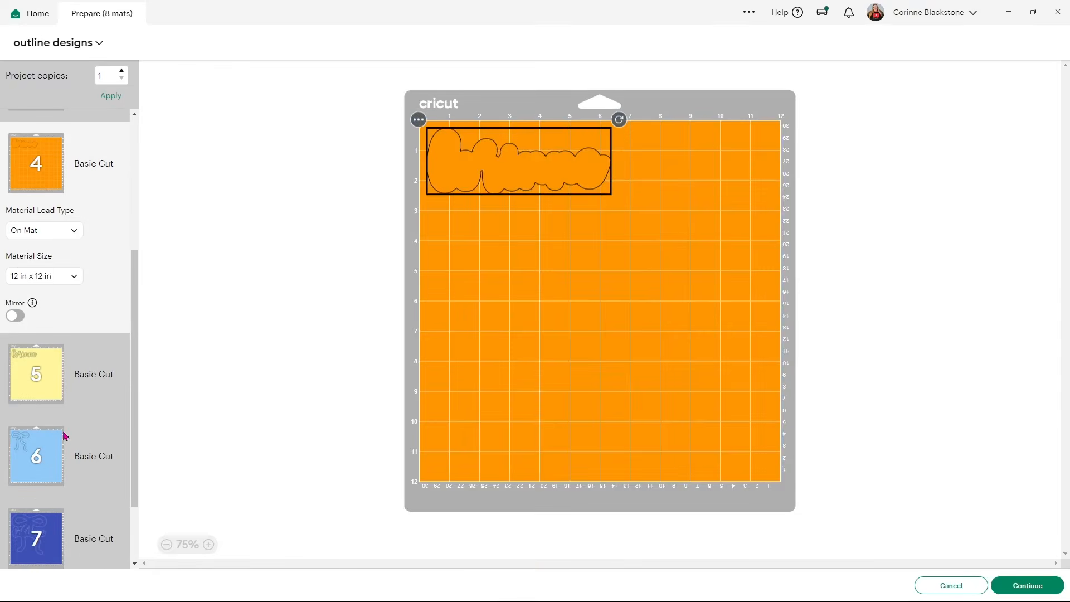
left_click(26, 385)
left_click(32, 385)
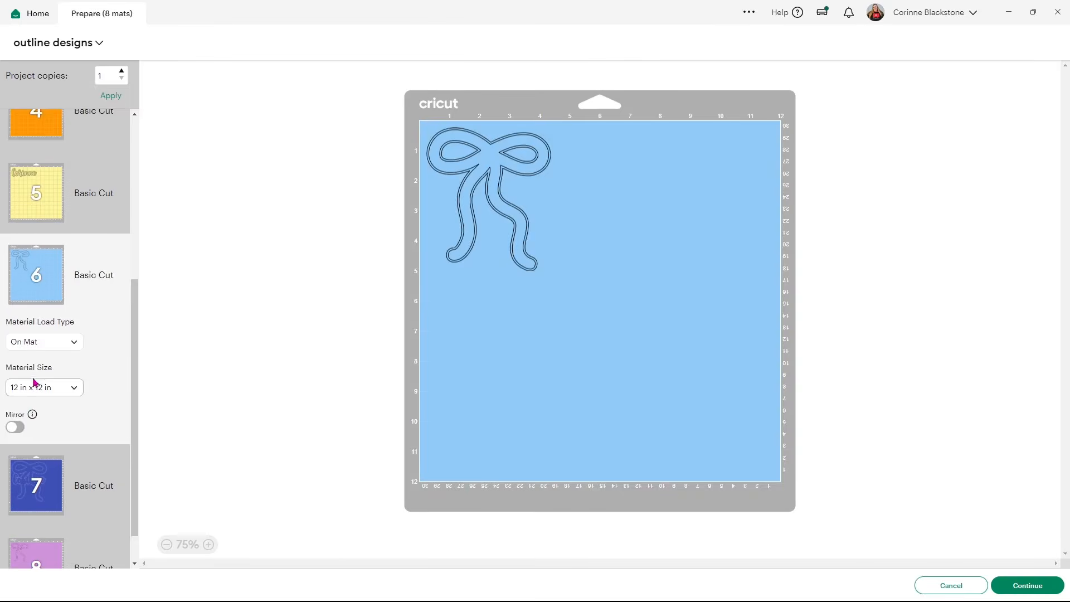
left_click(34, 443)
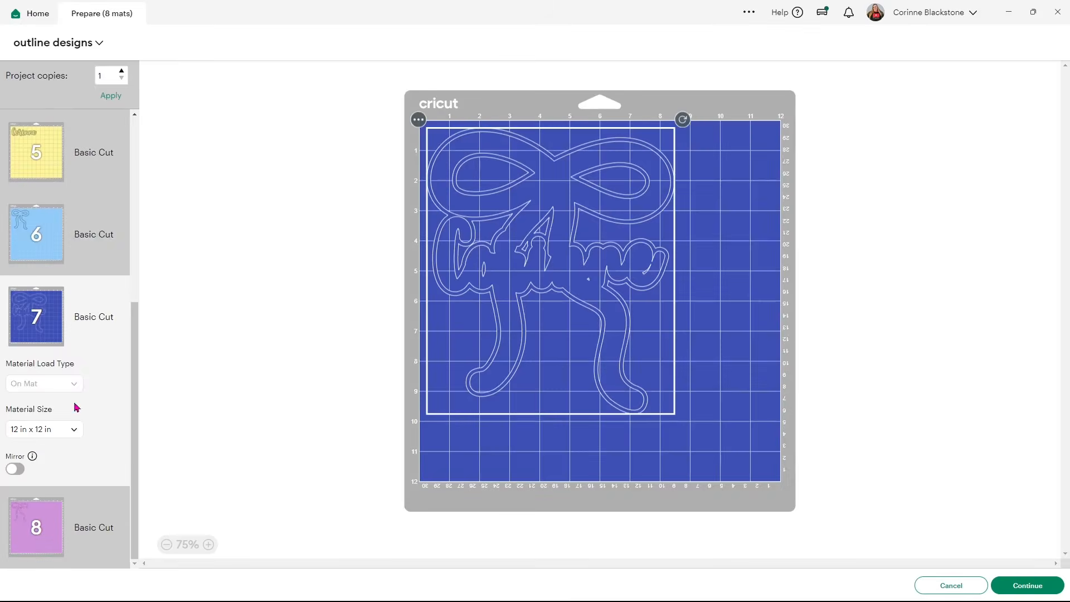
left_click(49, 510)
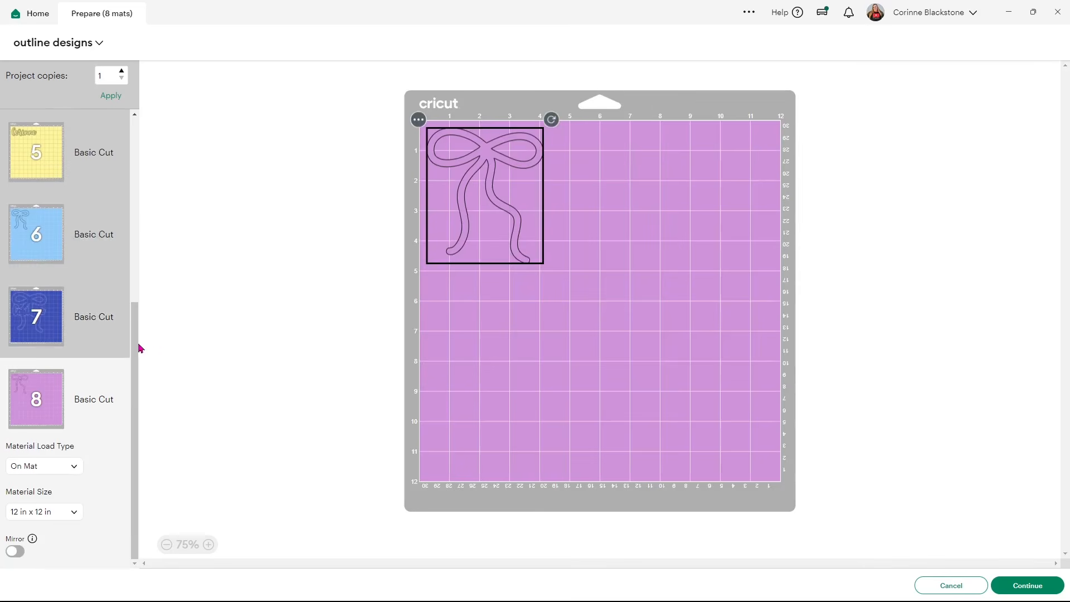
scroll(78, 326, "up", 5)
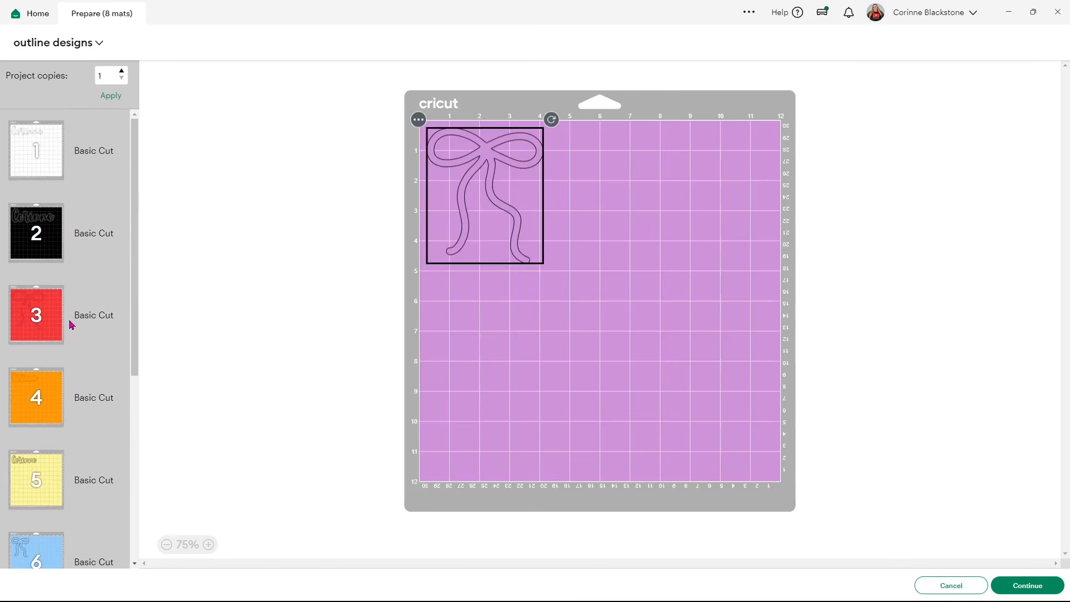
left_click(96, 140)
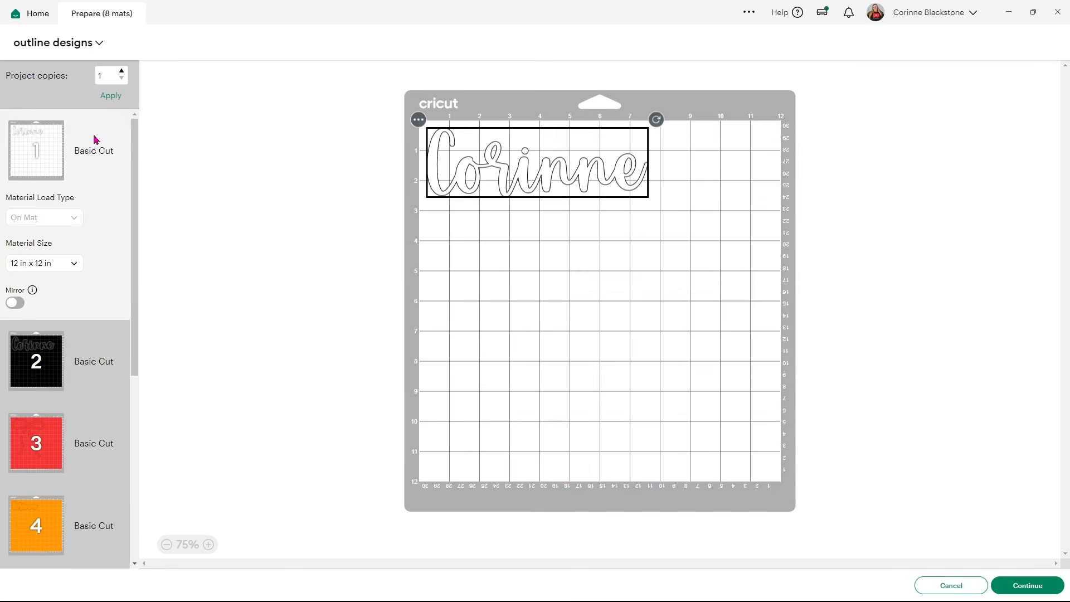